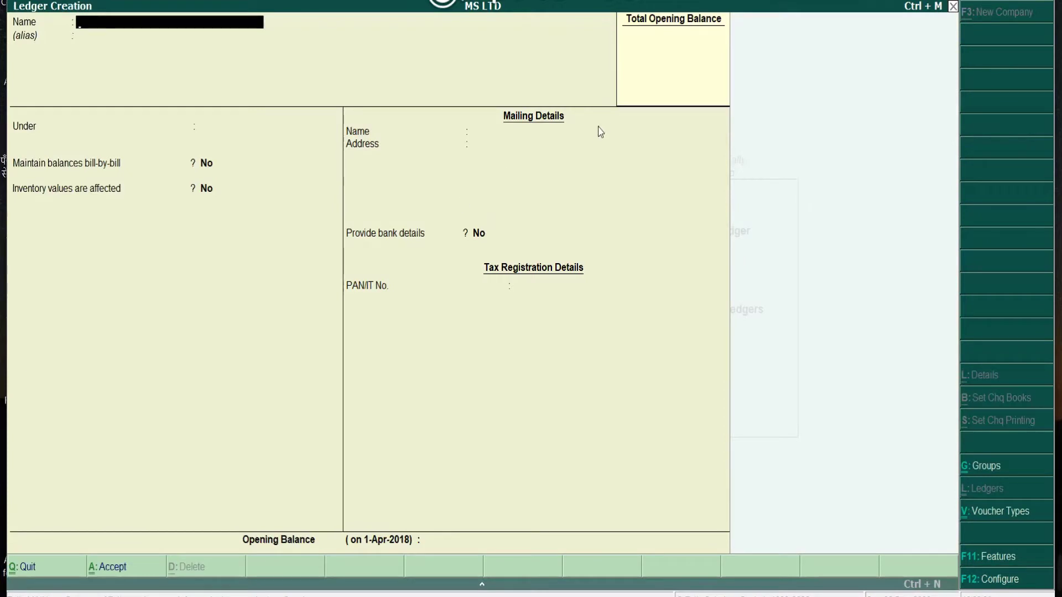
# Step: Create and save the Capital Reserve ledger under Reserves & Surplus with 89,000 Cr opening balance
pyautogui.write('Capital Reserve')
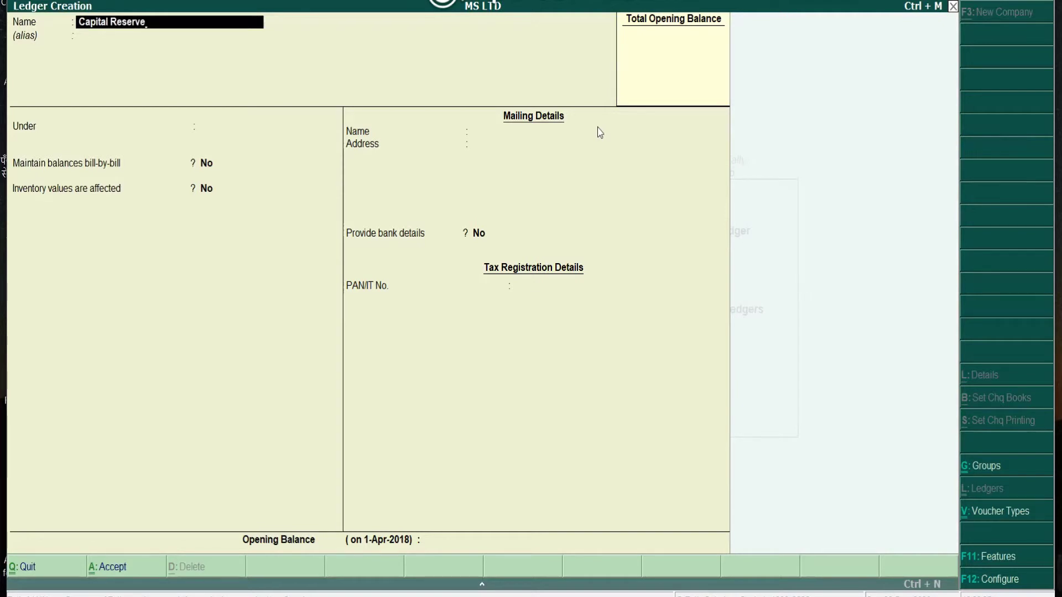
pyautogui.press('Return')
pyautogui.press('Return')
pyautogui.write('R')
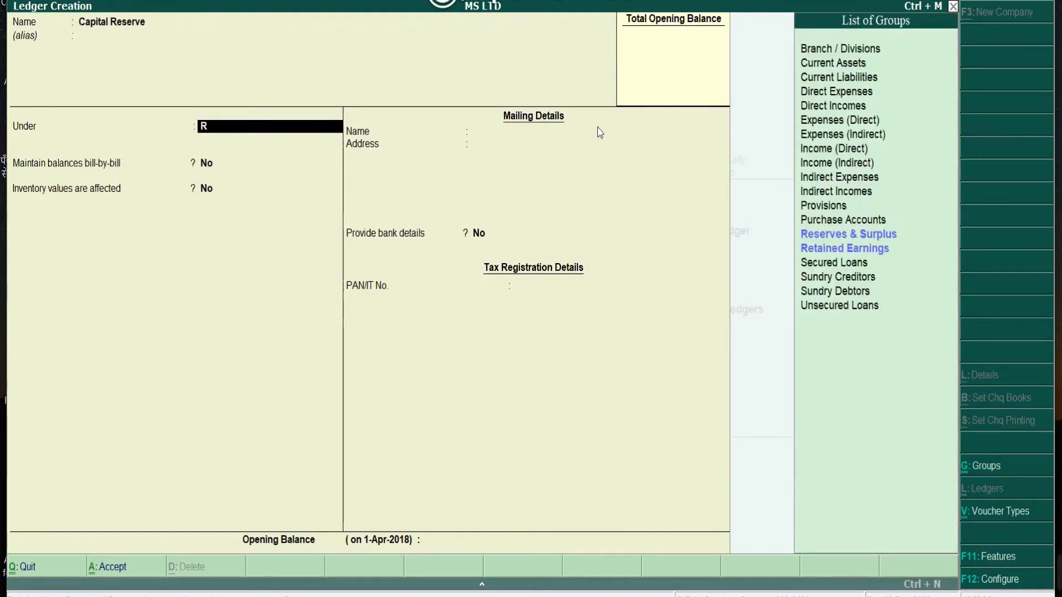
pyautogui.write('eser')
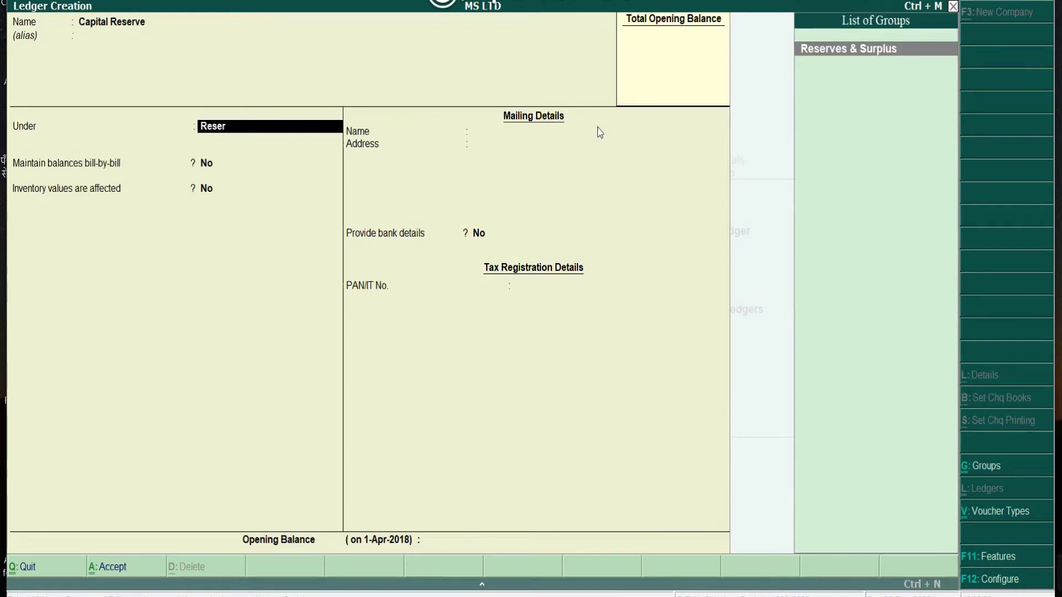
pyautogui.press('Return')
pyautogui.press('Return')
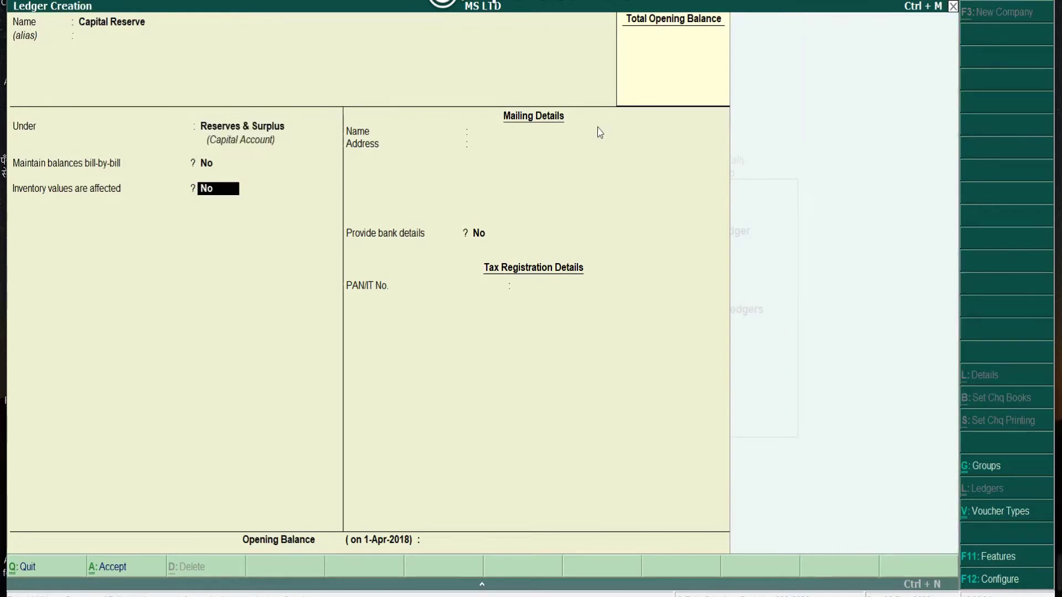
pyautogui.press('Return')
pyautogui.press('Return')
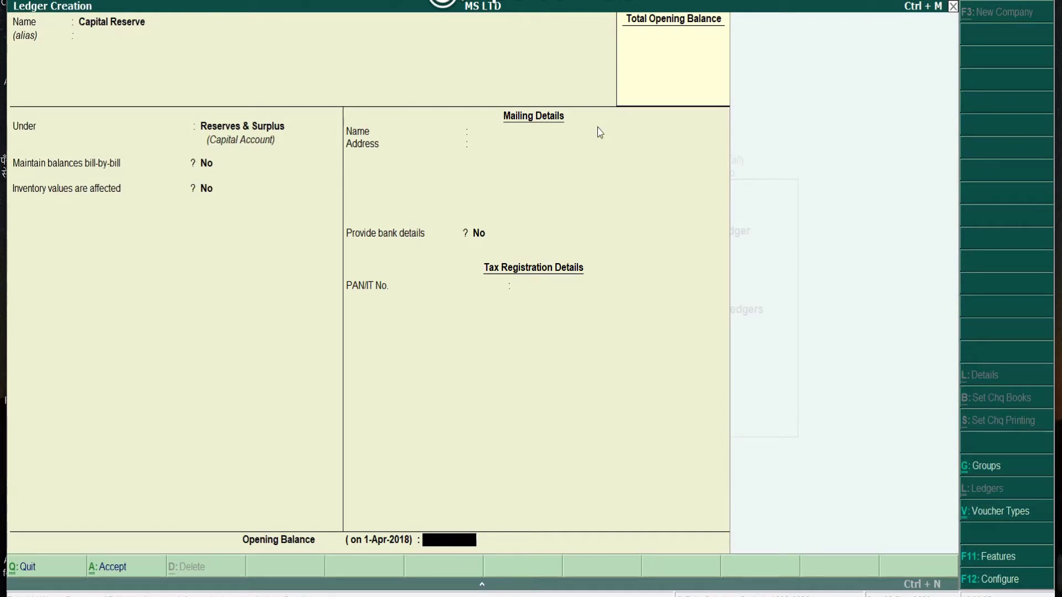
pyautogui.write('89000')
pyautogui.press('Return')
pyautogui.press('Return')
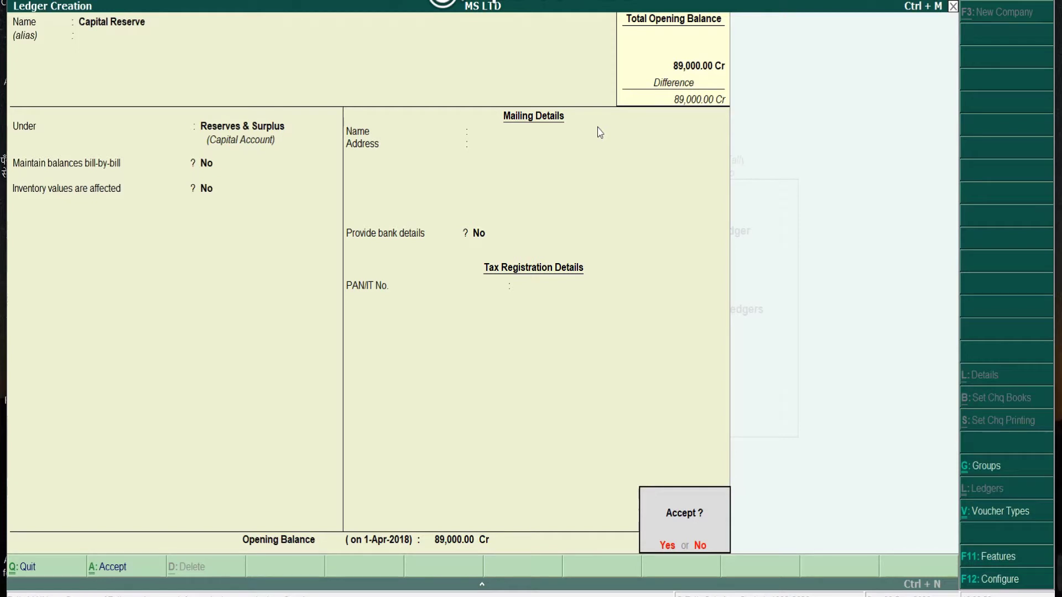
pyautogui.press('Return')
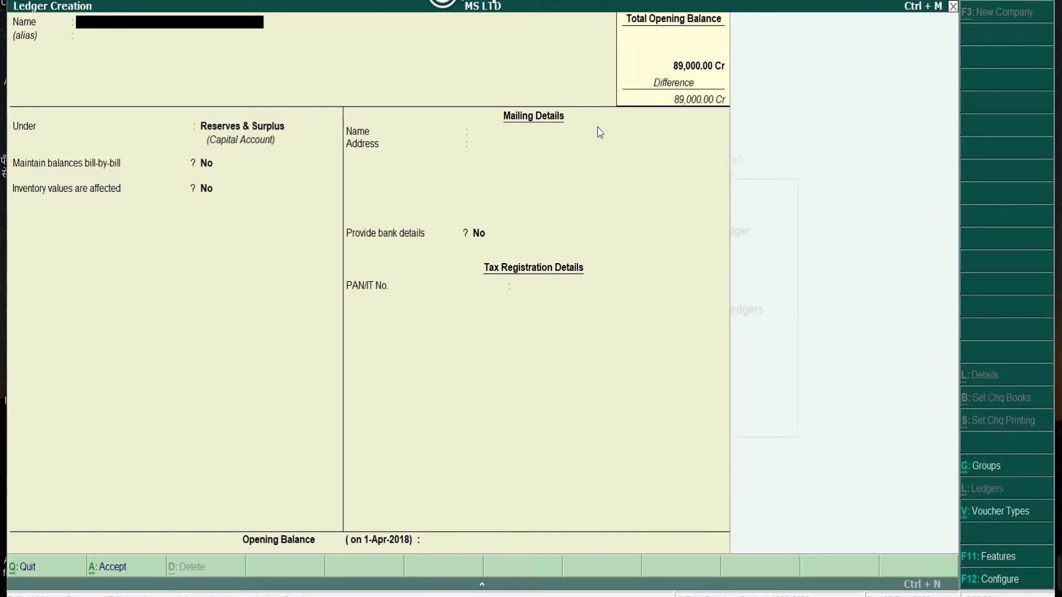
# Step: Create and save the General Reserve ledger under Reserves & Surplus with 54,000 Cr opening balance
pyautogui.write('General Reserve')
pyautogui.press('Return')
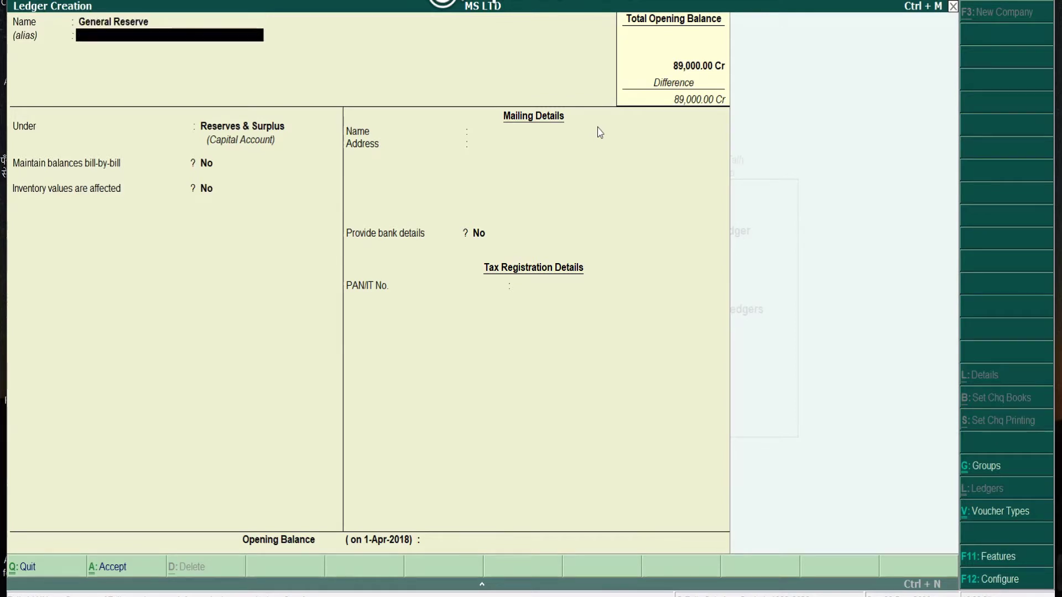
pyautogui.press('Return')
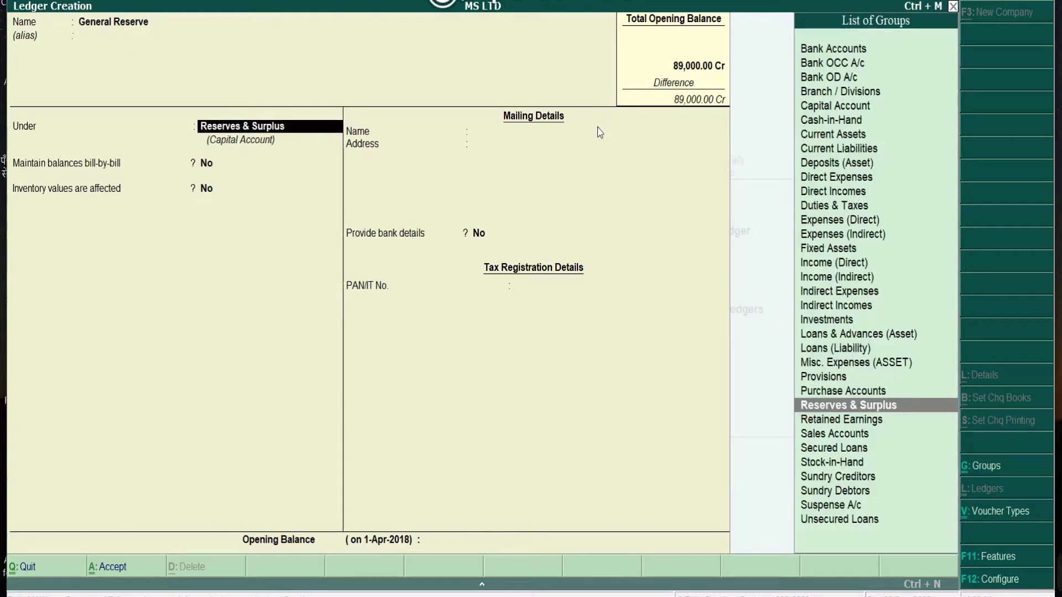
pyautogui.press('Return')
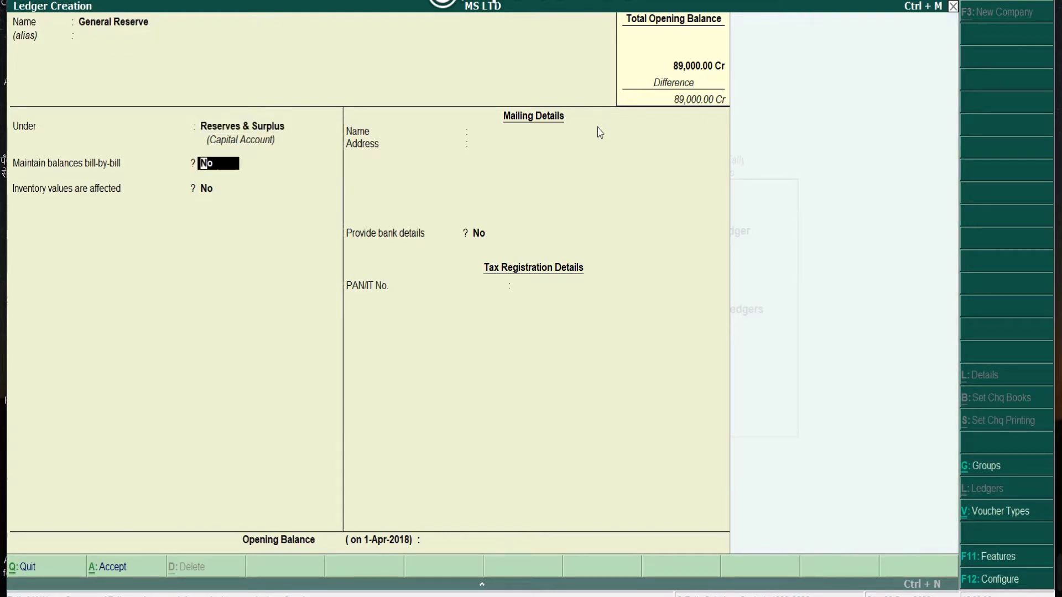
pyautogui.press('Return')
pyautogui.press('Return')
pyautogui.press('Return')
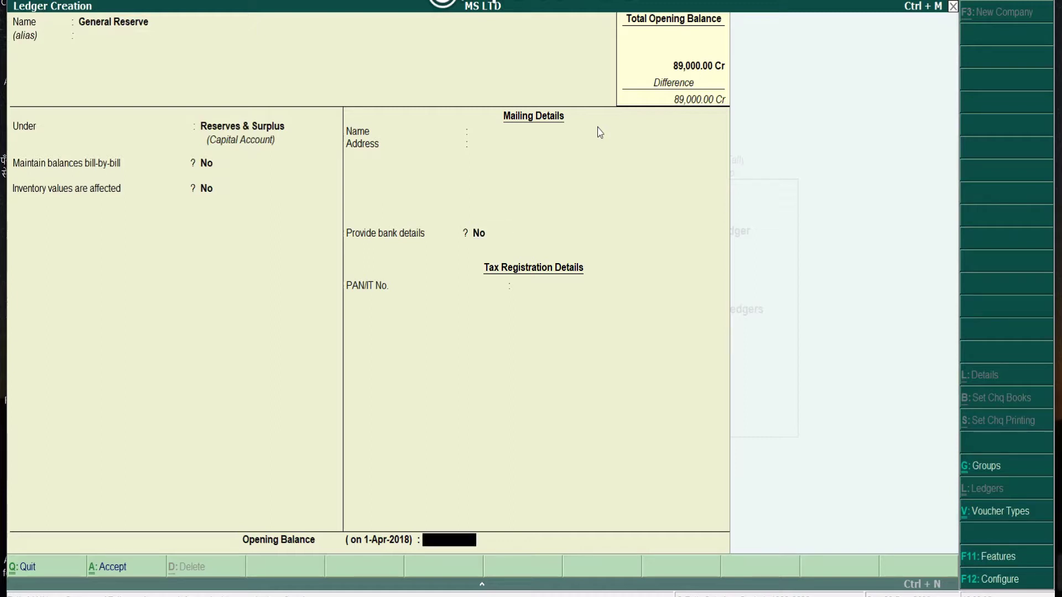
pyautogui.write('54000')
pyautogui.press('Return')
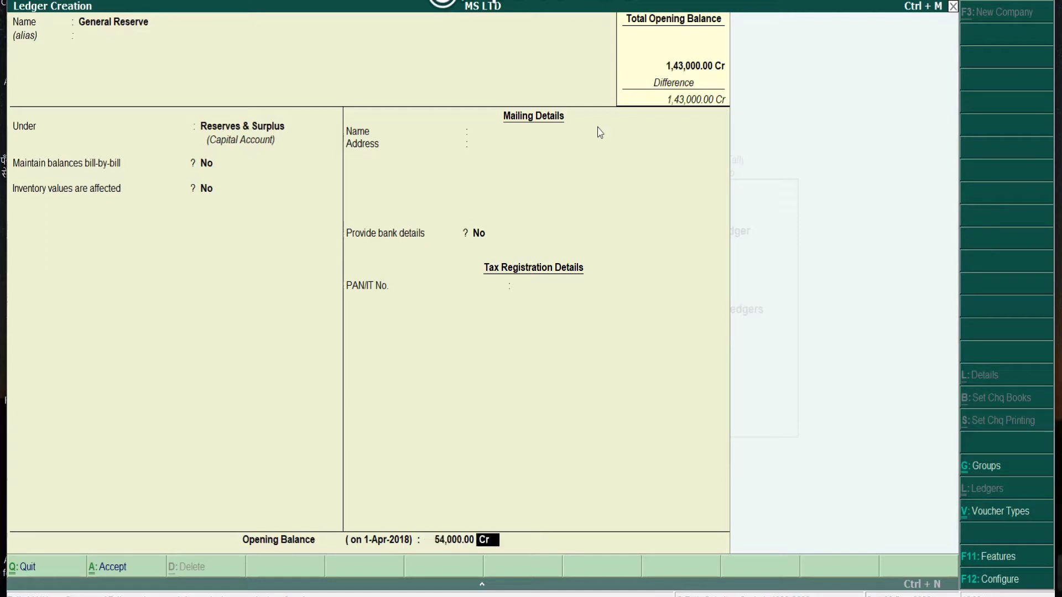
pyautogui.press('Return')
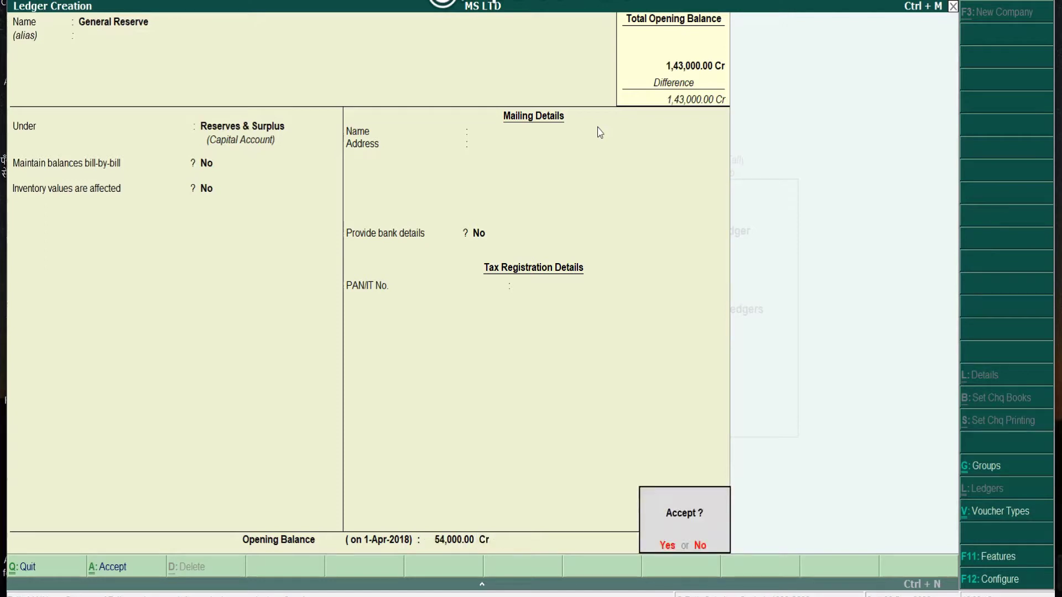
pyautogui.press('Return')
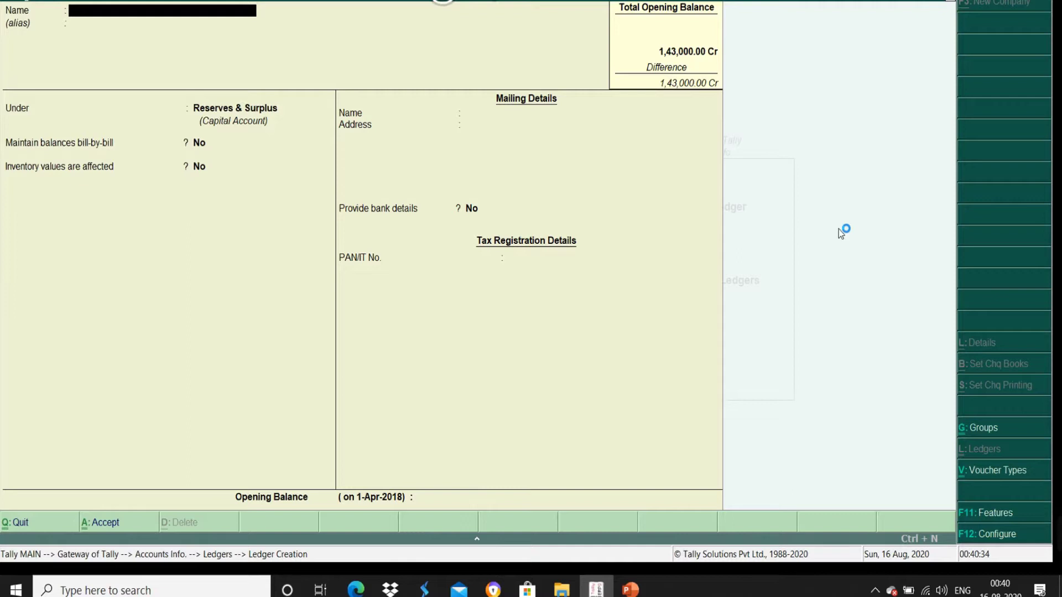
# Step: Create and save the CAPITAL ledger under Capital Account with a 3,27,000 Cr opening balance
pyautogui.write('CAPITAL')
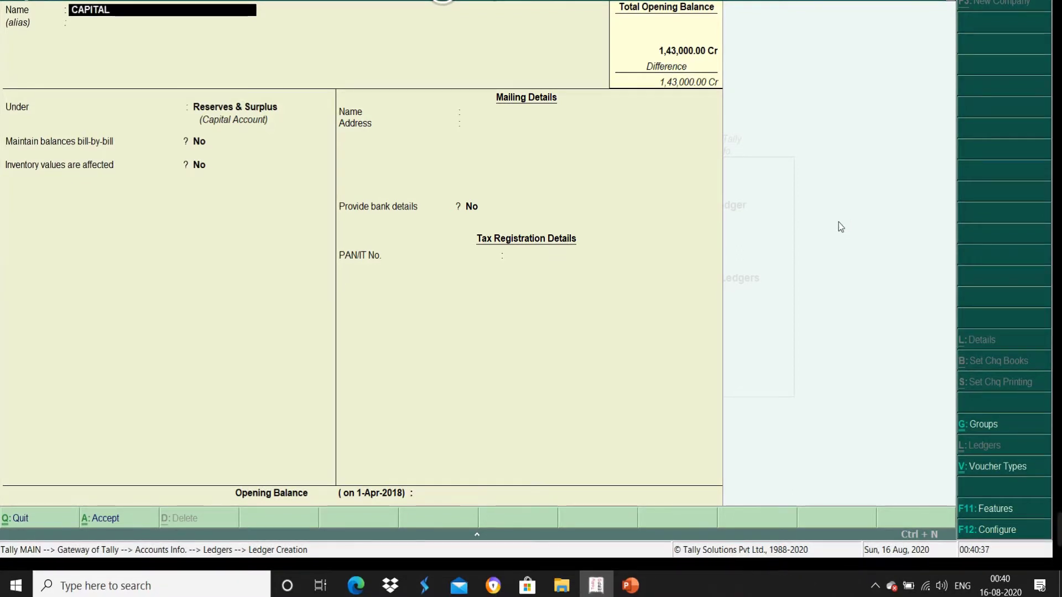
pyautogui.press('Return')
pyautogui.press('Return')
pyautogui.press('Return')
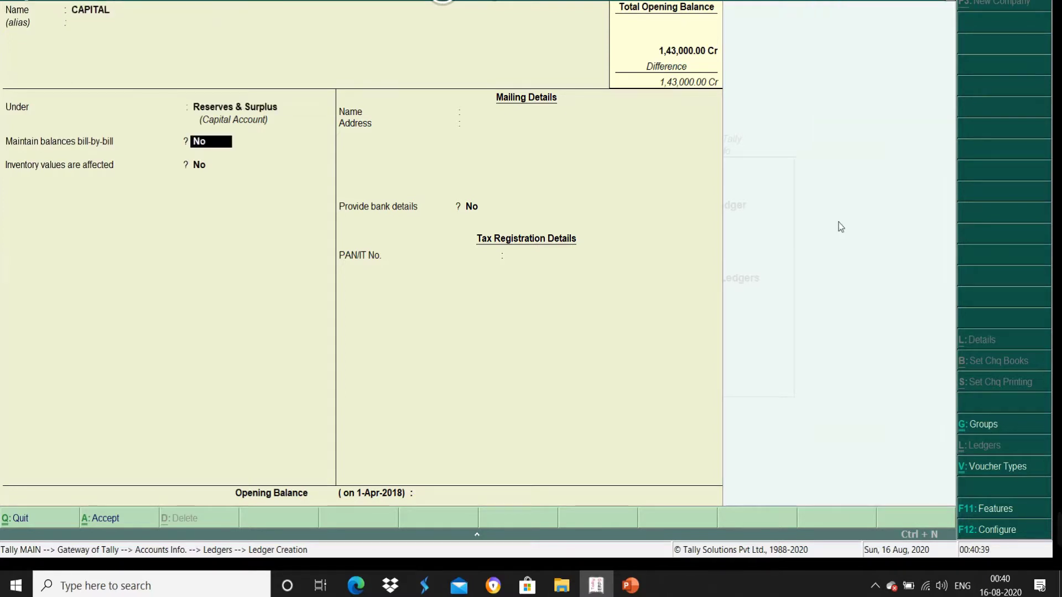
pyautogui.press('BackSpace')
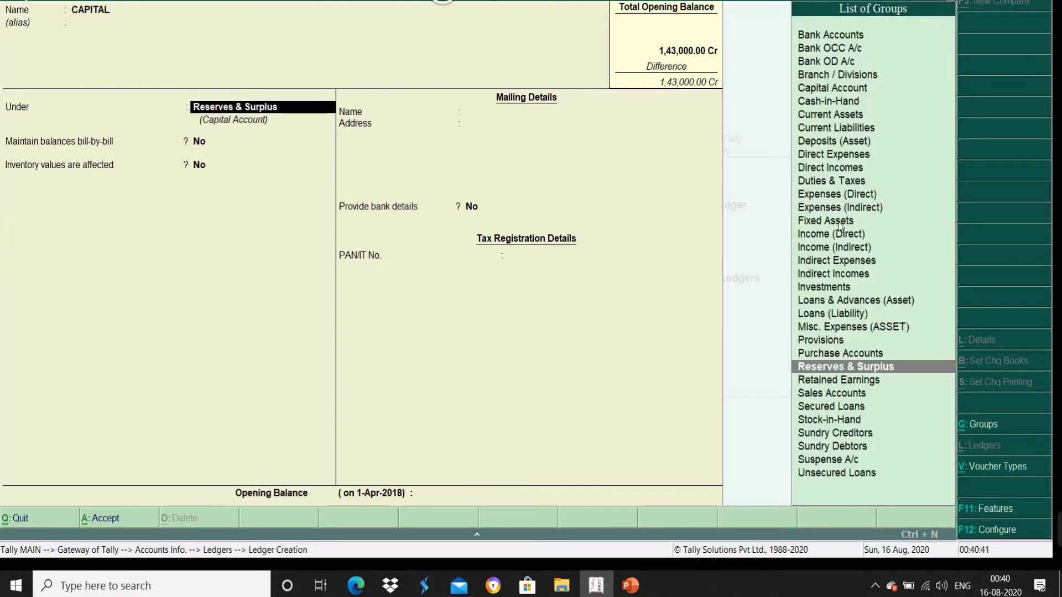
pyautogui.write('CAPITAL')
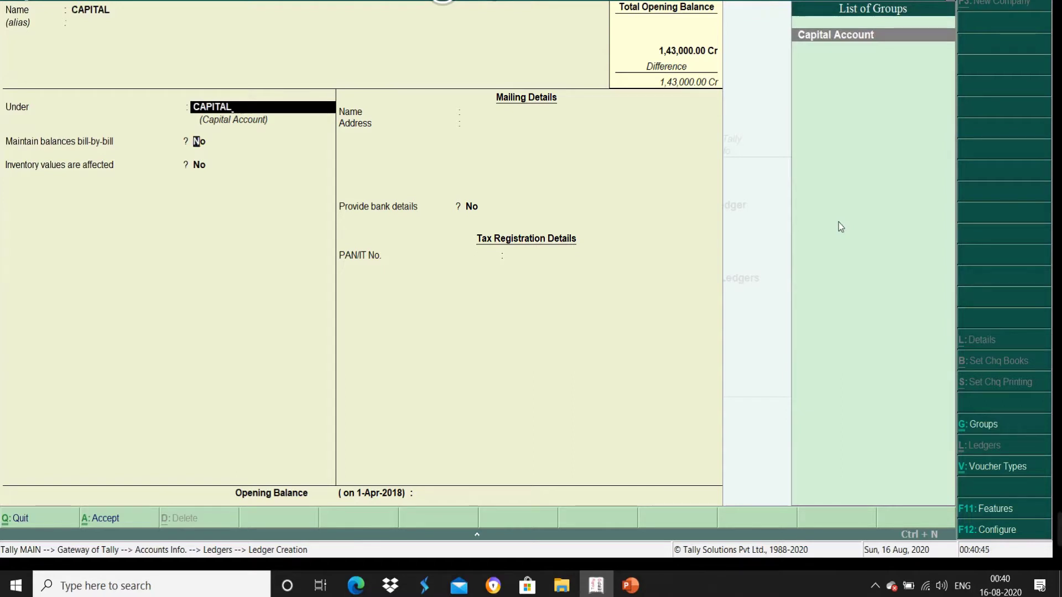
pyautogui.press('Return')
pyautogui.press('Return')
pyautogui.press('Return')
pyautogui.press('Return')
pyautogui.press('Return')
pyautogui.press('Return')
pyautogui.press('Return')
pyautogui.press('Return')
pyautogui.press('Return')
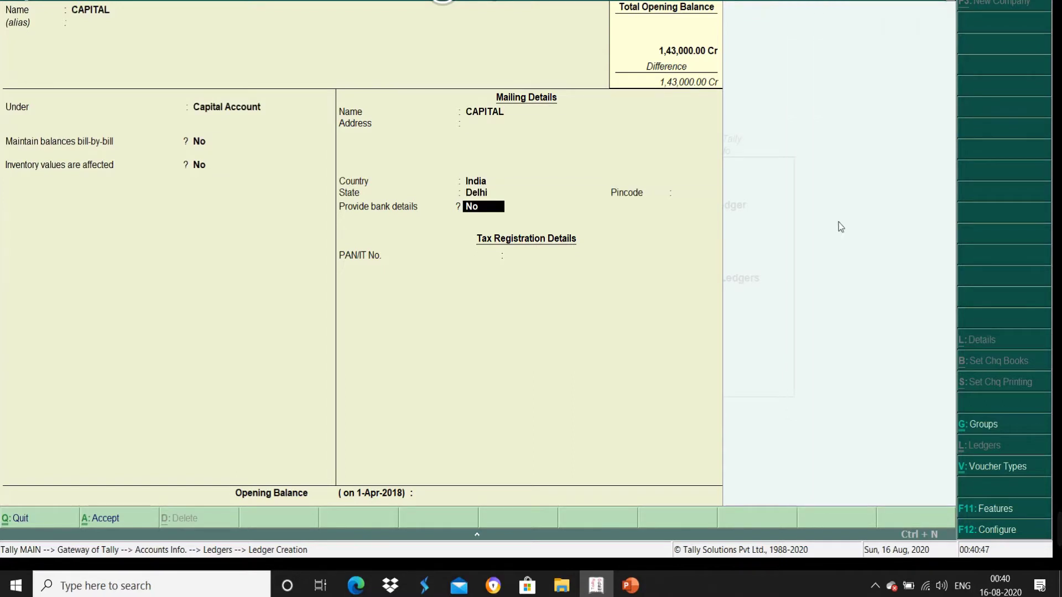
pyautogui.write('3')
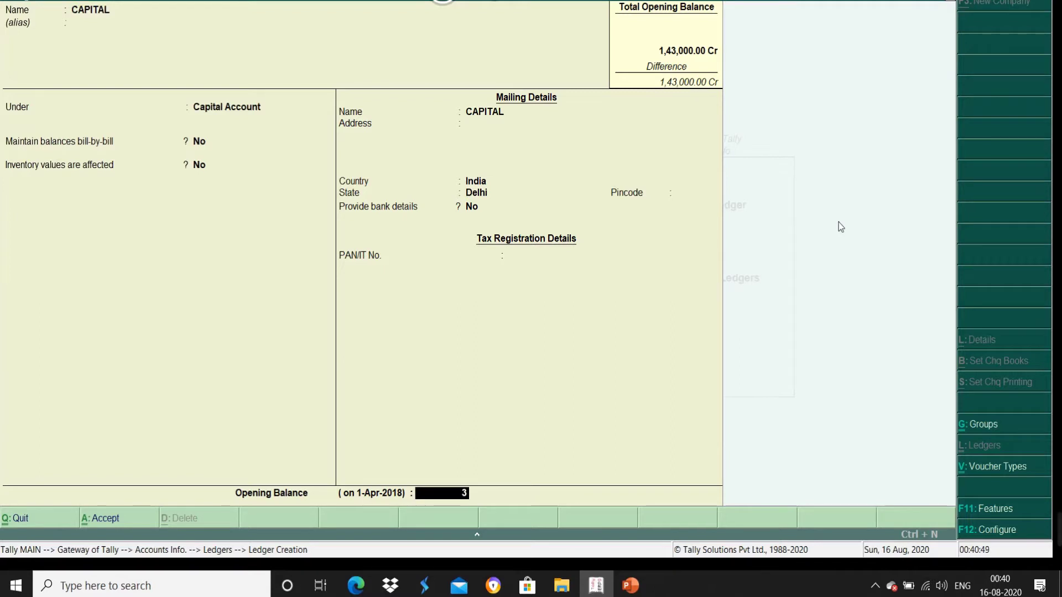
pyautogui.write('27000')
pyautogui.press('Return')
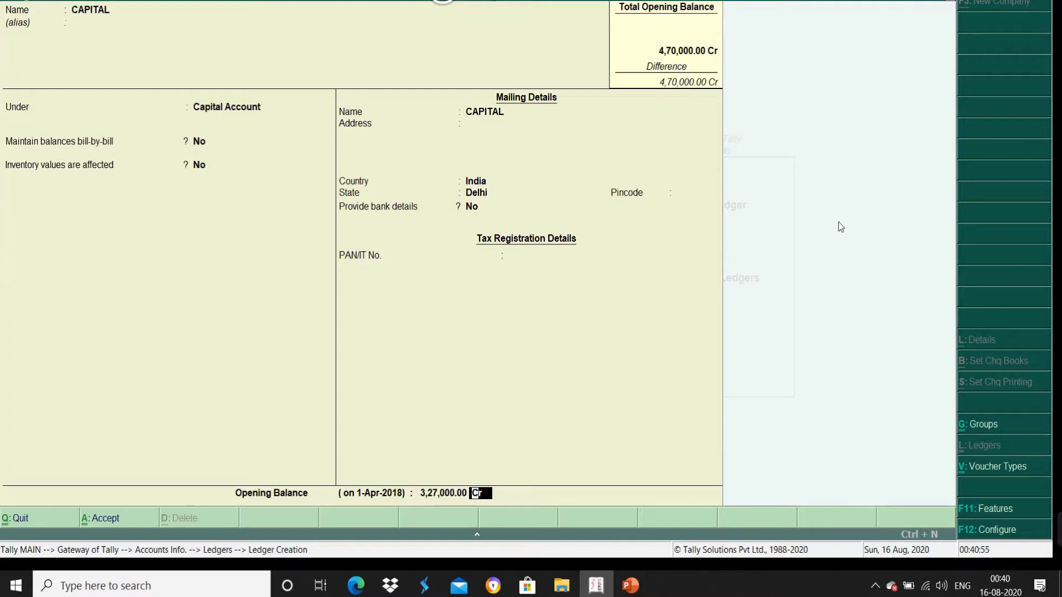
pyautogui.press('Return')
pyautogui.press('Return')
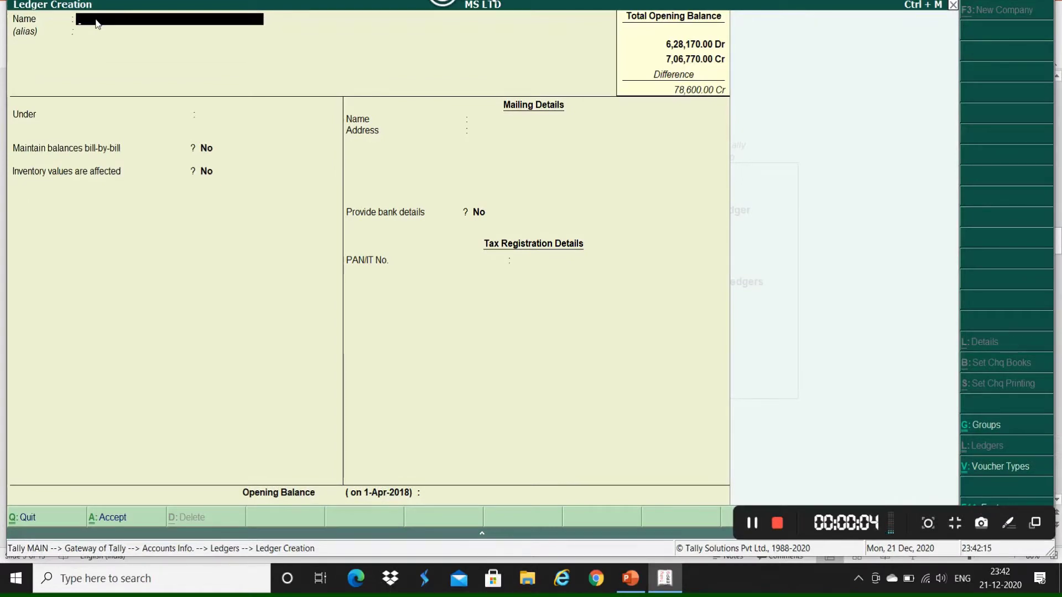
# Step: Name the new ledger Loan From Icici and place it under Secured Loans
pyautogui.write('Loan From Icici')
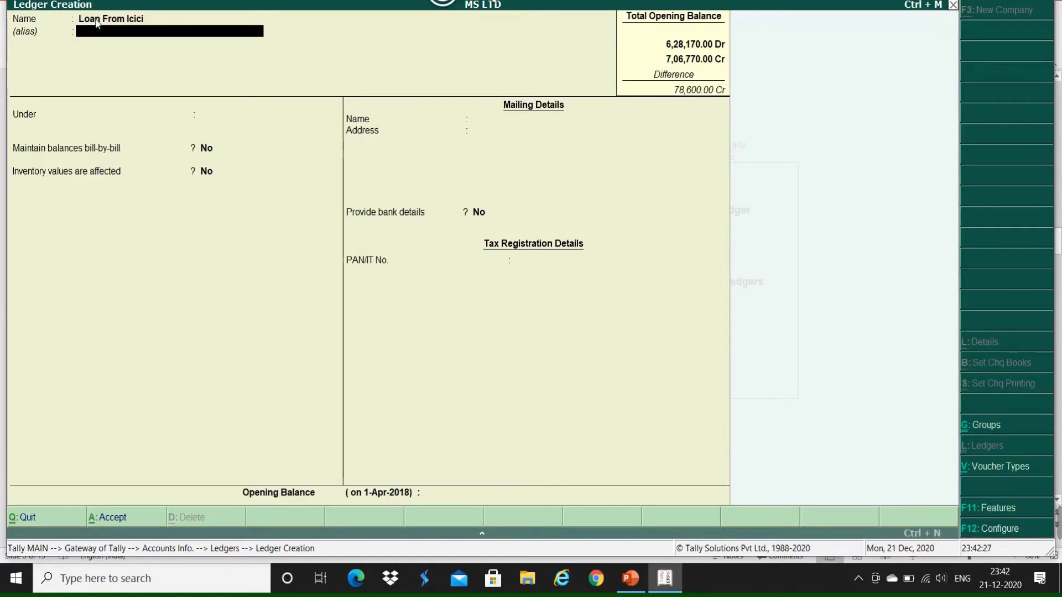
pyautogui.press('Return')
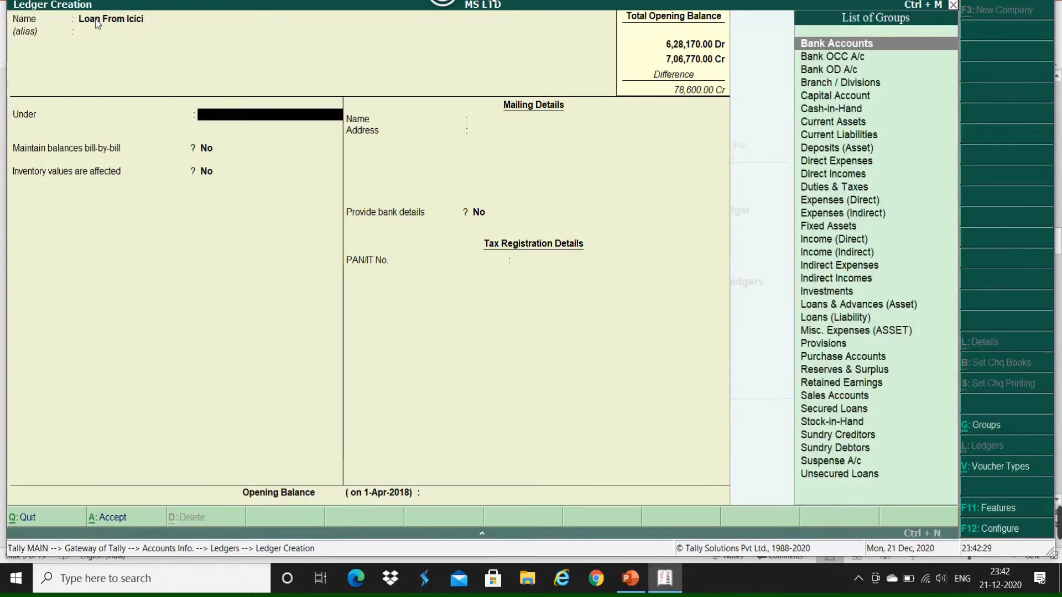
pyautogui.write('Se')
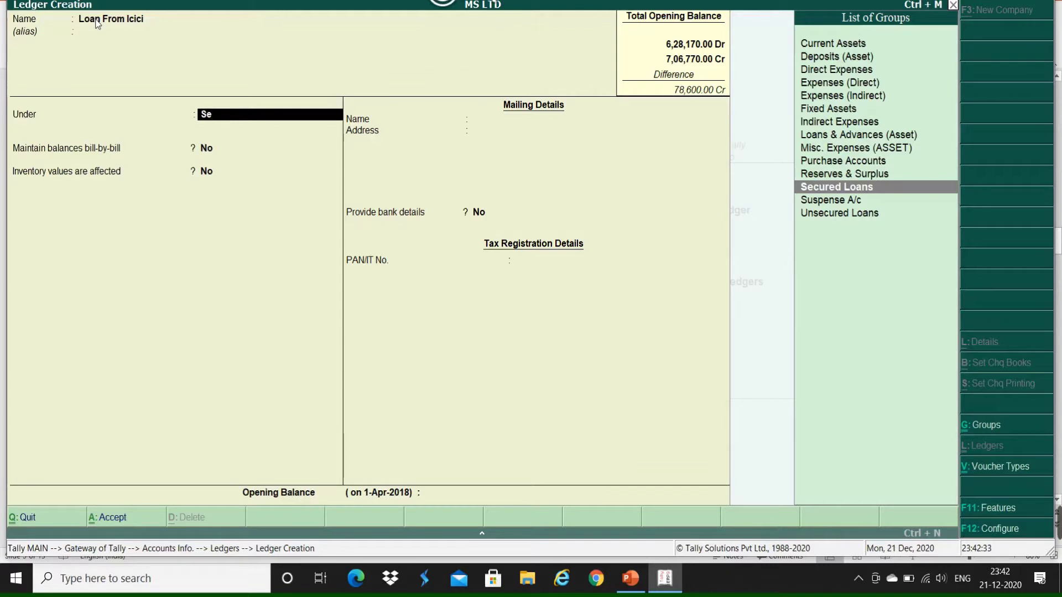
pyautogui.press('Return')
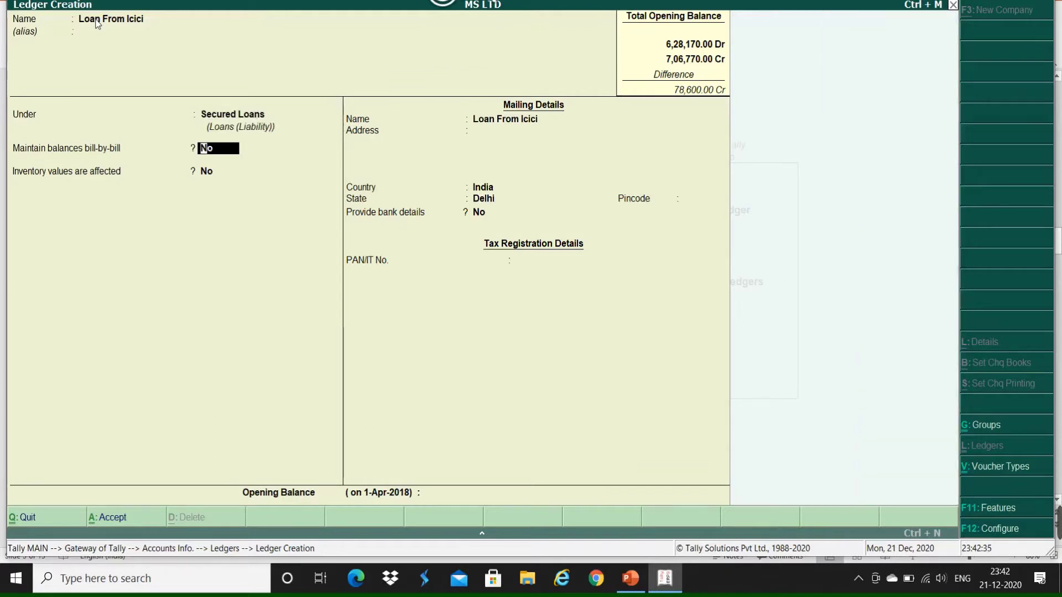
pyautogui.press('Return')
pyautogui.press('Return')
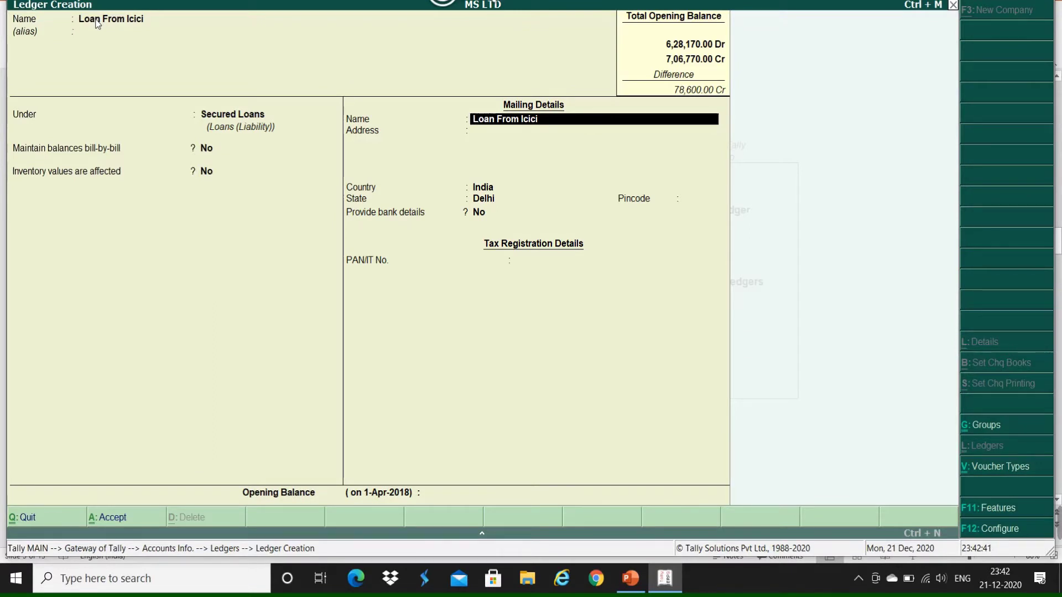
# Step: Keep state Delhi with no bank details, enter 1,25,000 Cr opening balance, and save
pyautogui.press('Return')
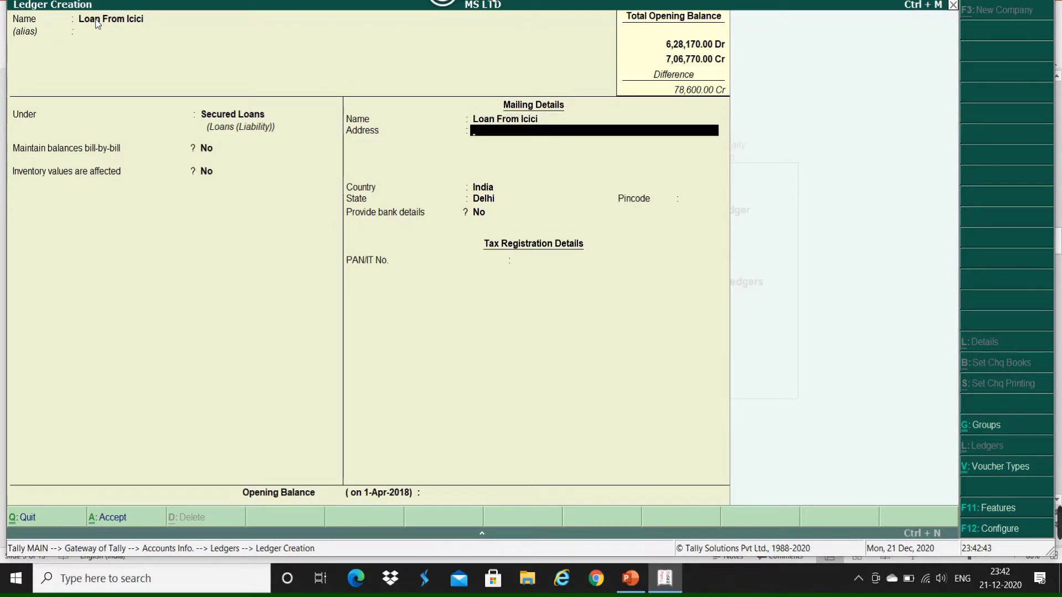
pyautogui.press('Return')
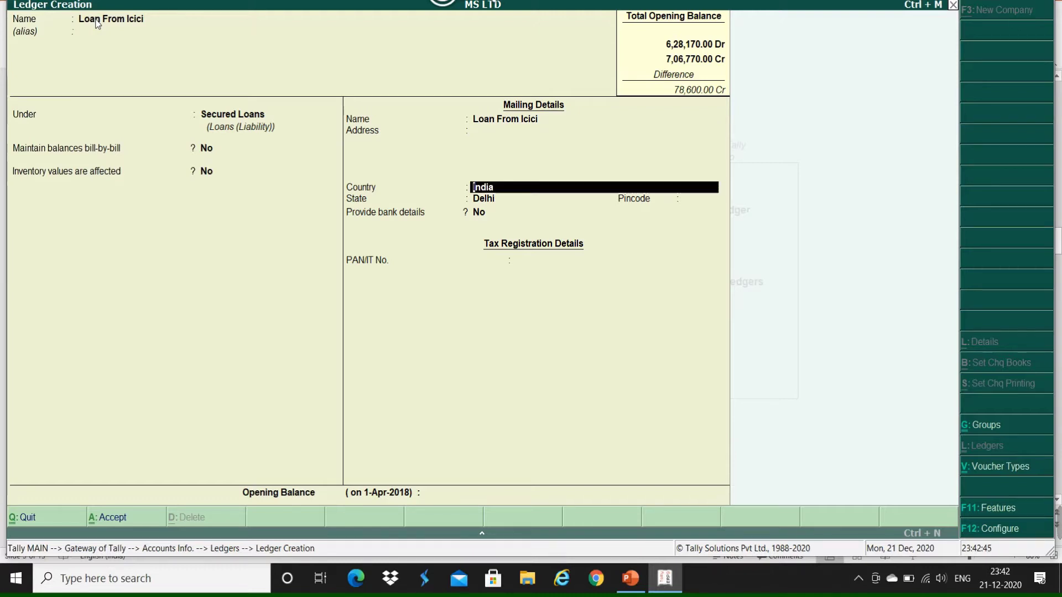
pyautogui.press('Return')
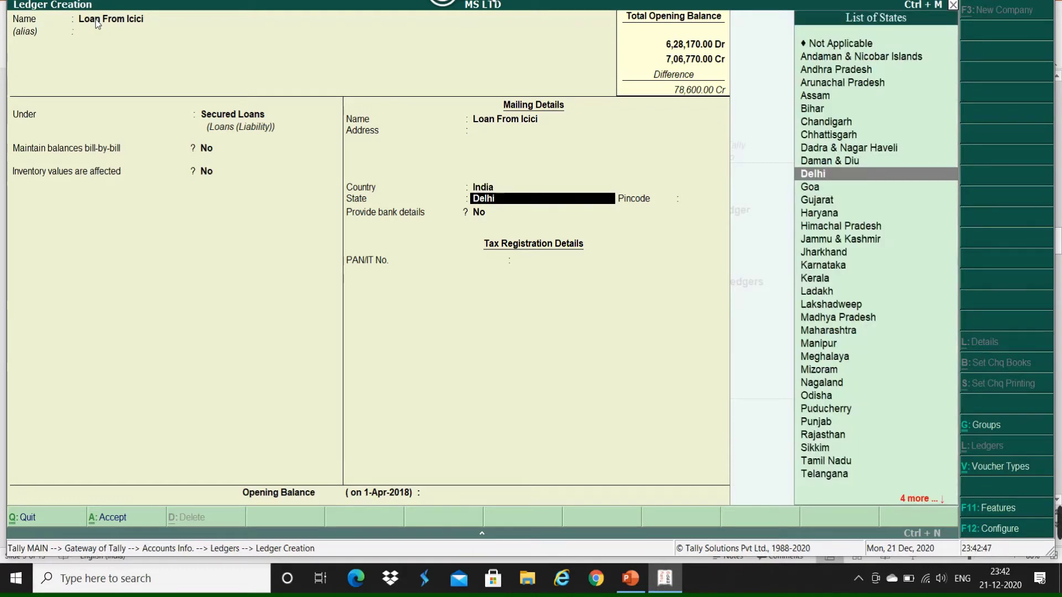
pyautogui.press('Return')
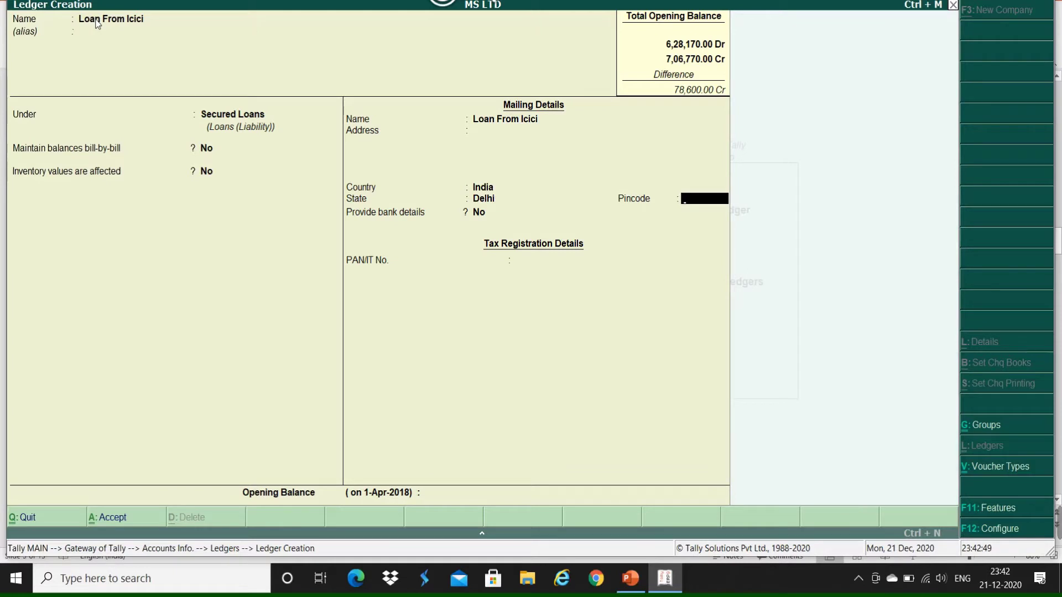
pyautogui.press('Return')
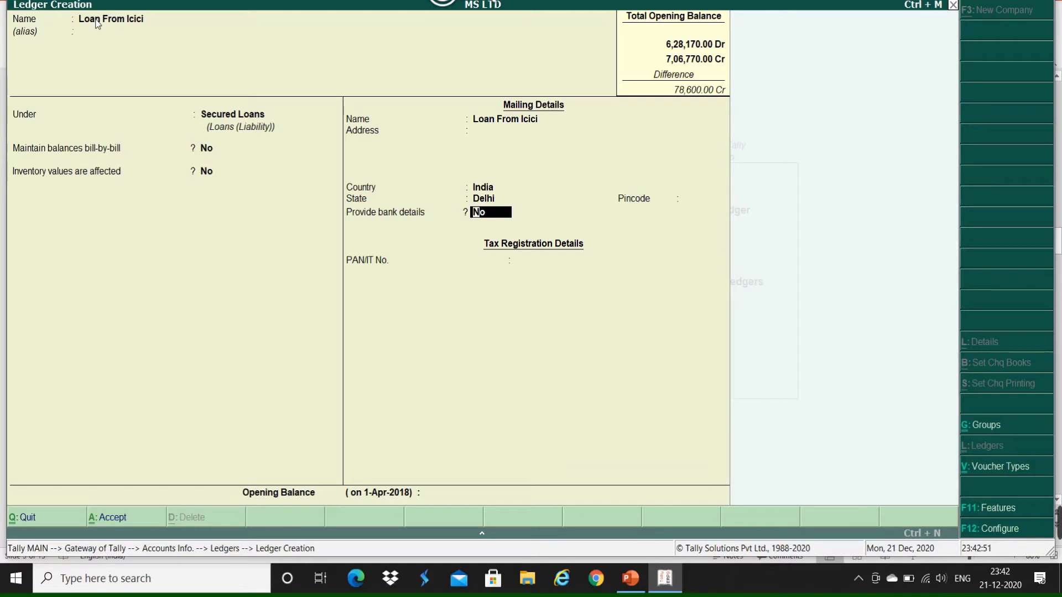
pyautogui.press('Return')
pyautogui.press('Return')
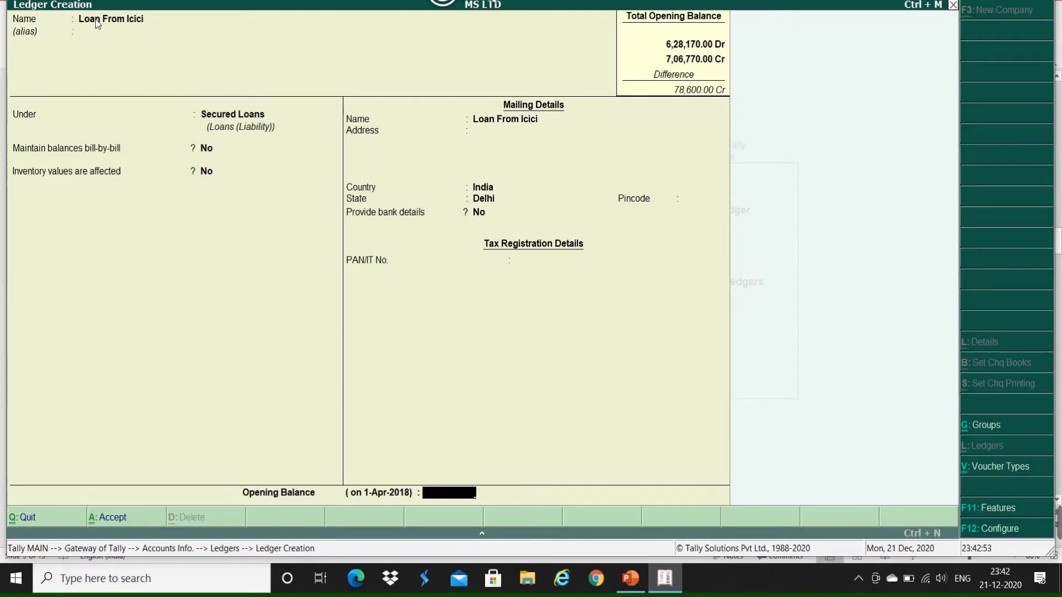
pyautogui.write('125000')
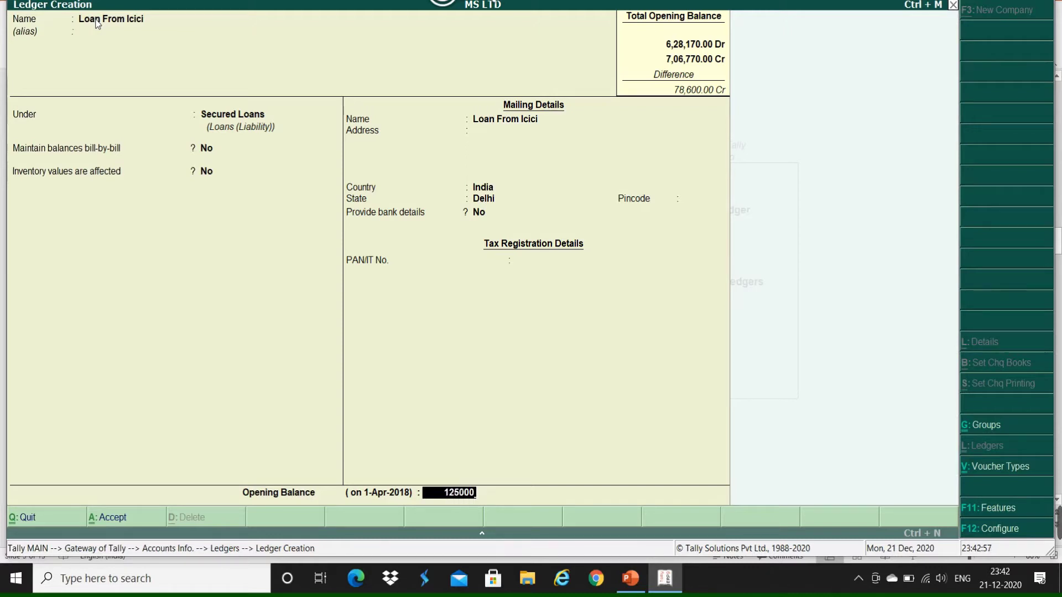
pyautogui.press('Return')
pyautogui.press('Return')
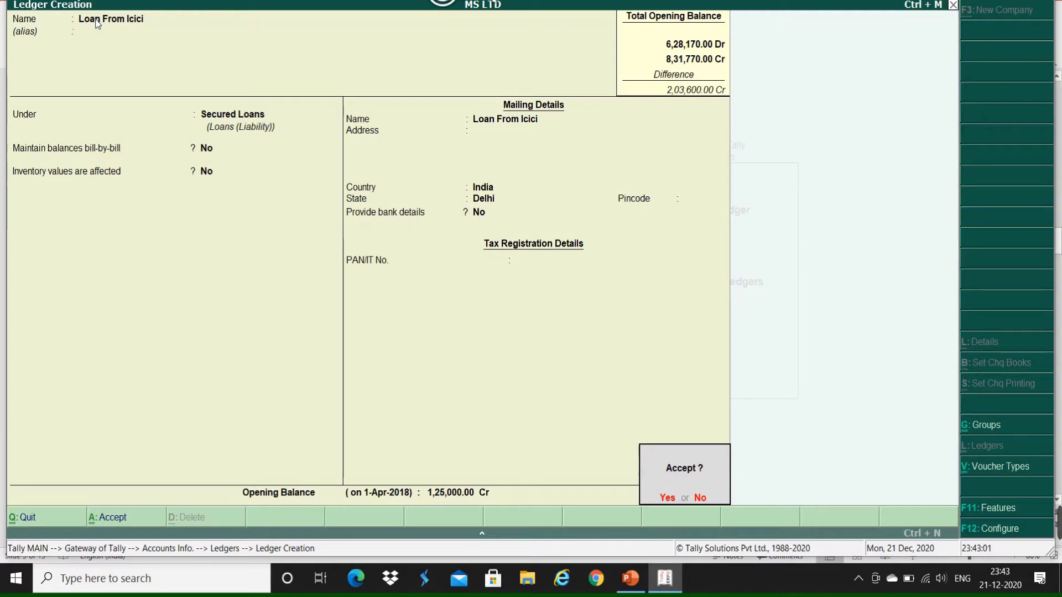
pyautogui.press('Return')
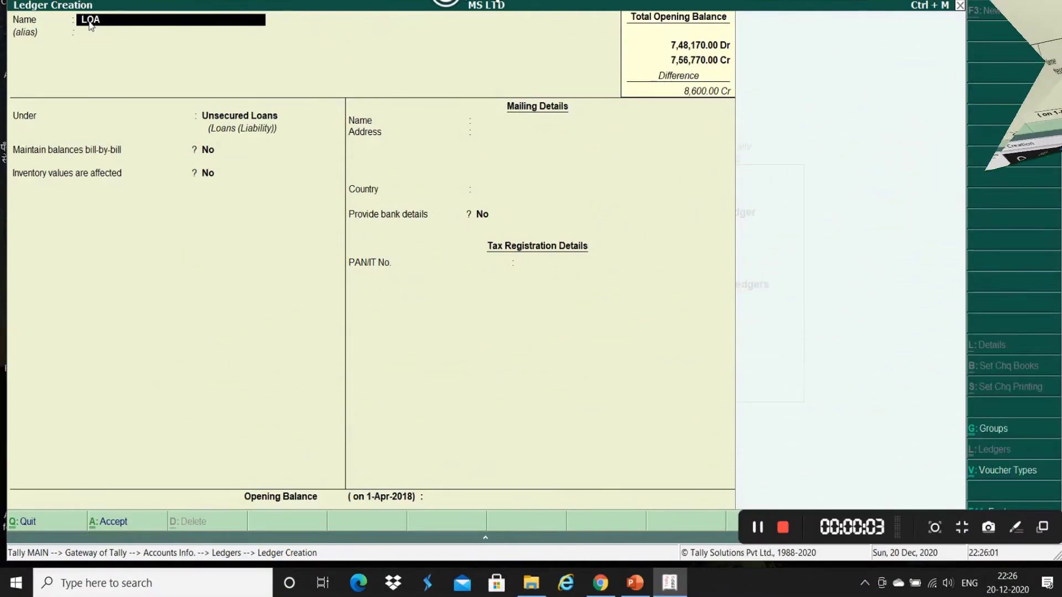
# Step: Name the ledger LOAN FROM DIRECTOR under Unsecured Loans without bill-by-bill tracking
pyautogui.write('N FROM DIRECTOR')
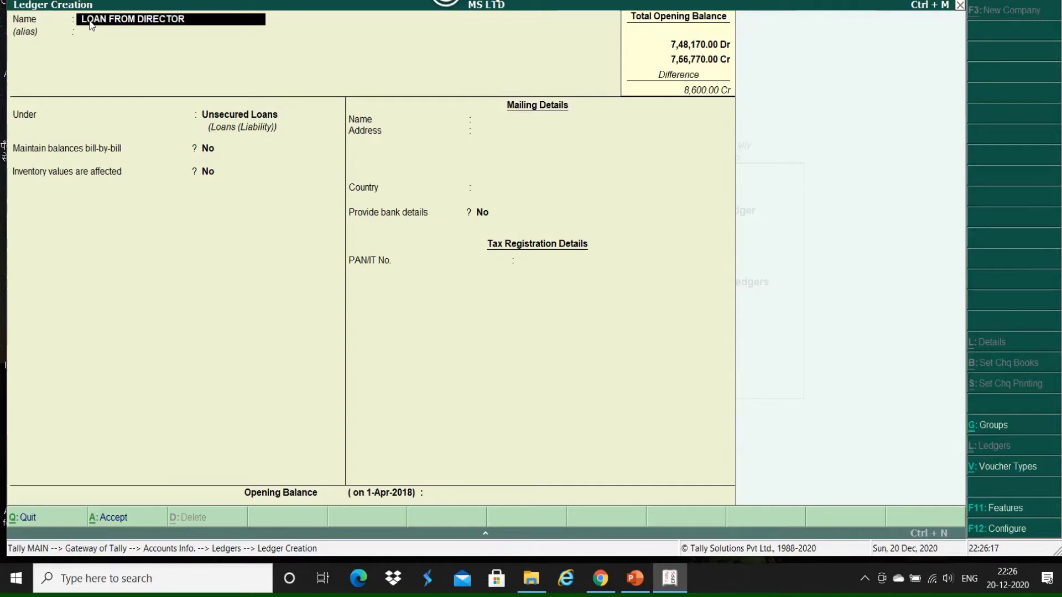
pyautogui.press('Return')
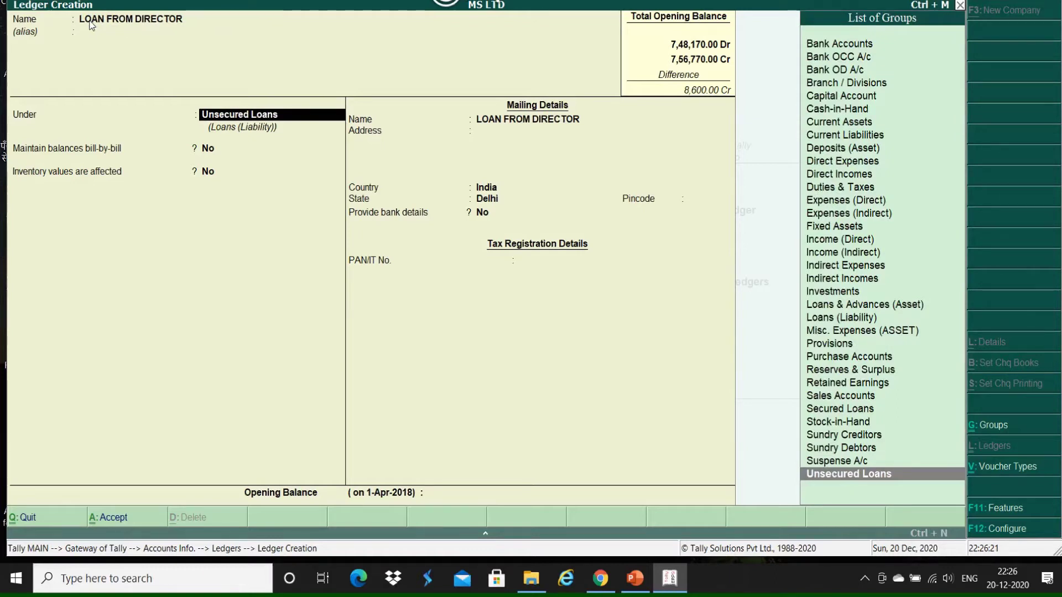
pyautogui.press('Return')
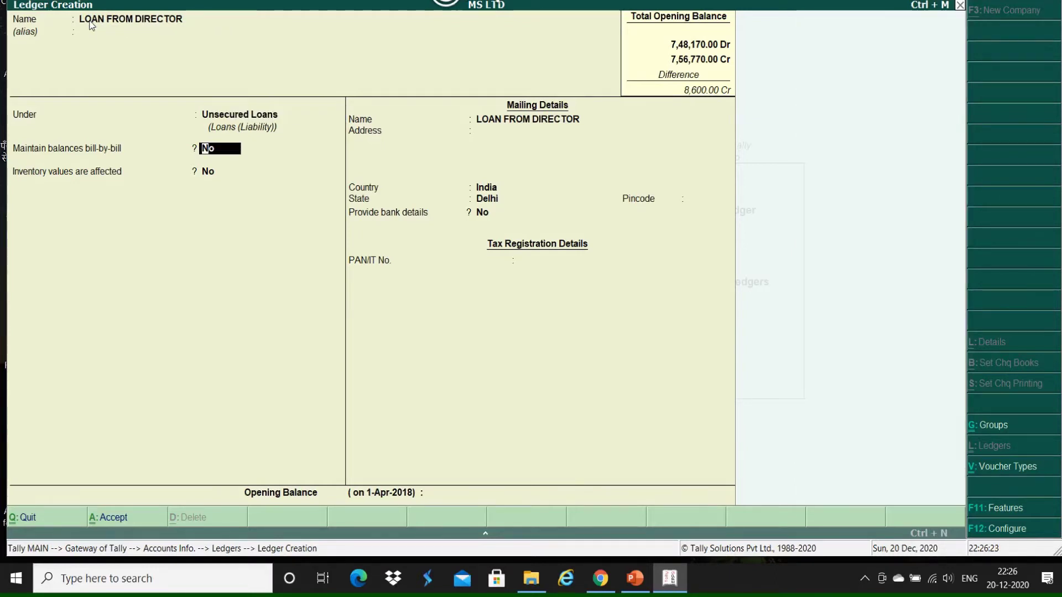
pyautogui.press('Return')
pyautogui.press('Return')
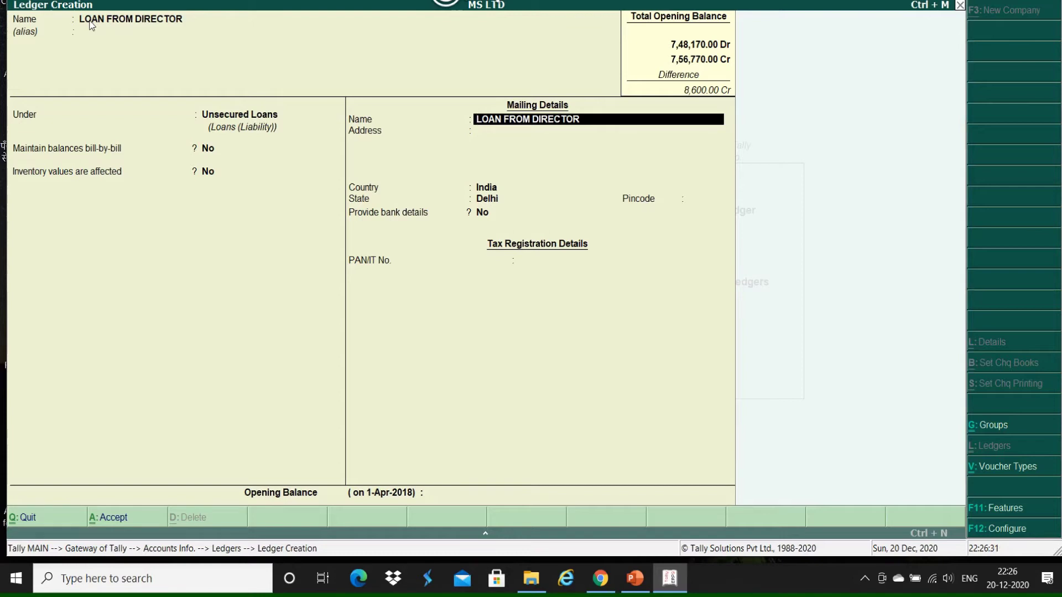
# Step: Leave the mailing details blank, enter a 75,000 Cr opening balance, and save the ledger
pyautogui.press('Return')
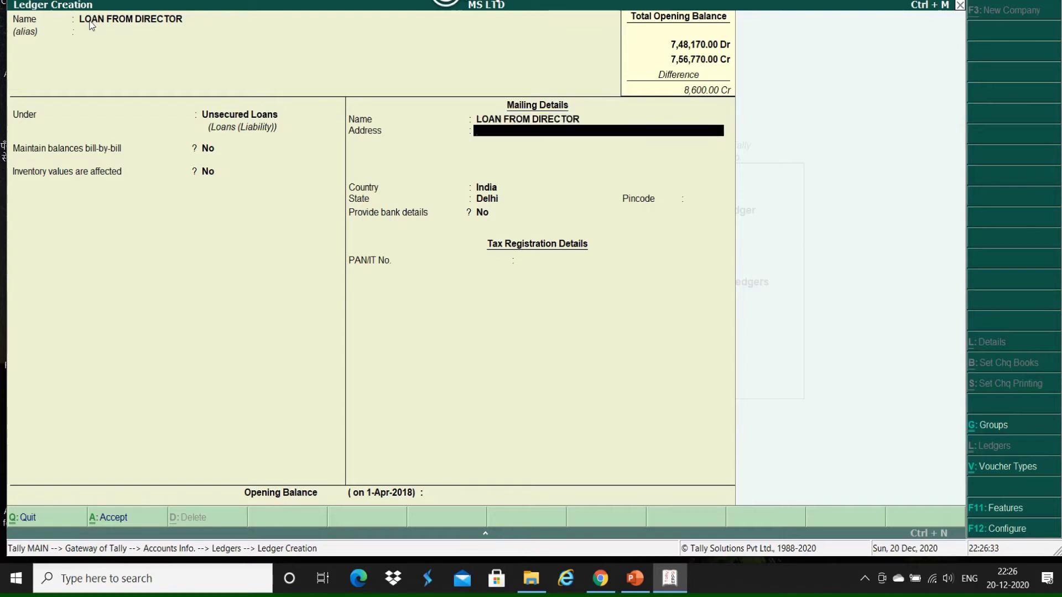
pyautogui.press('Return')
pyautogui.press('Return')
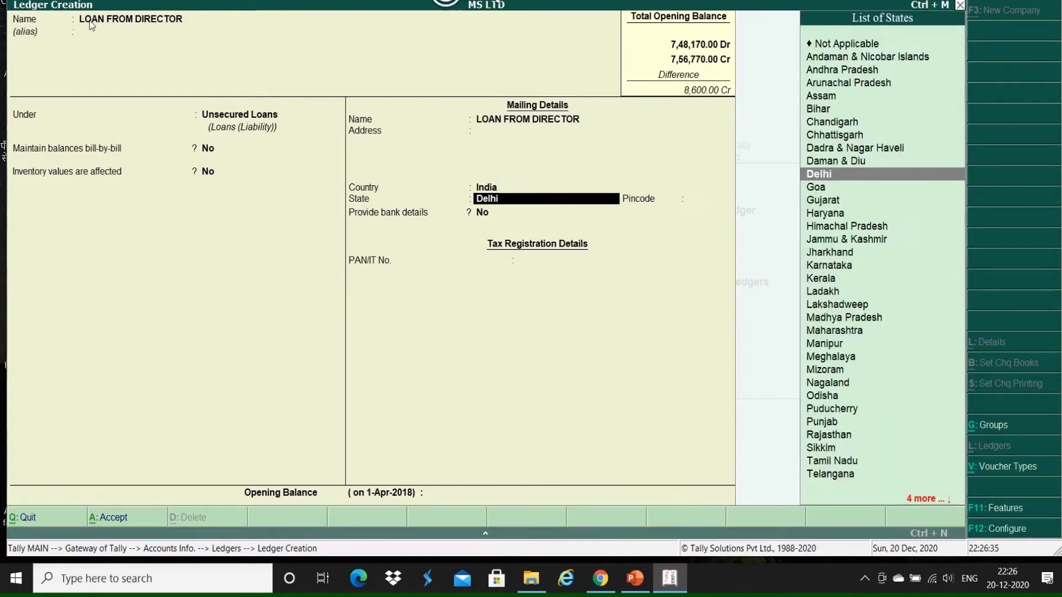
pyautogui.press('Return')
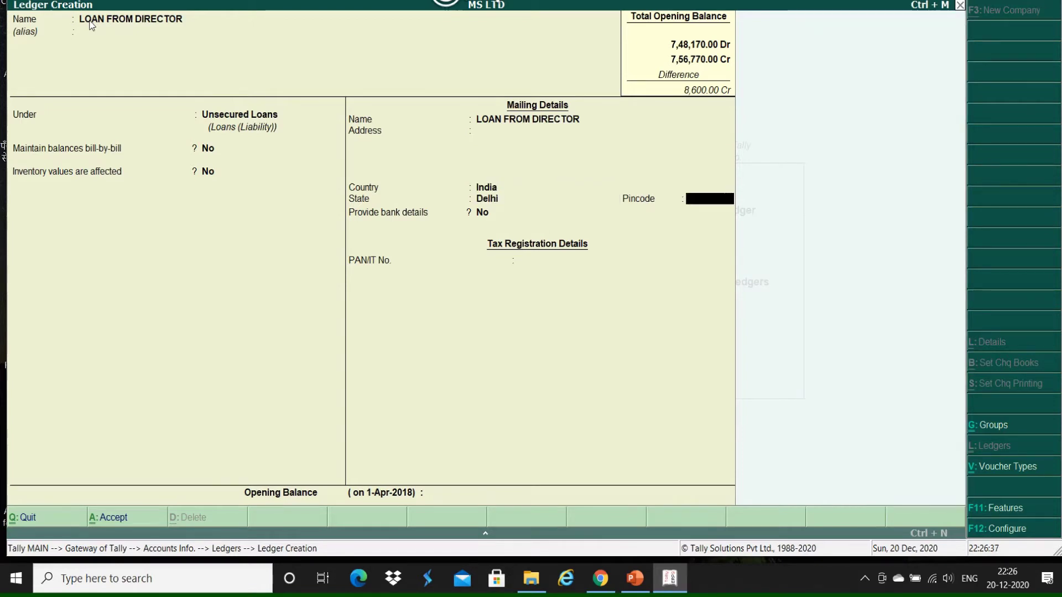
pyautogui.press('Return')
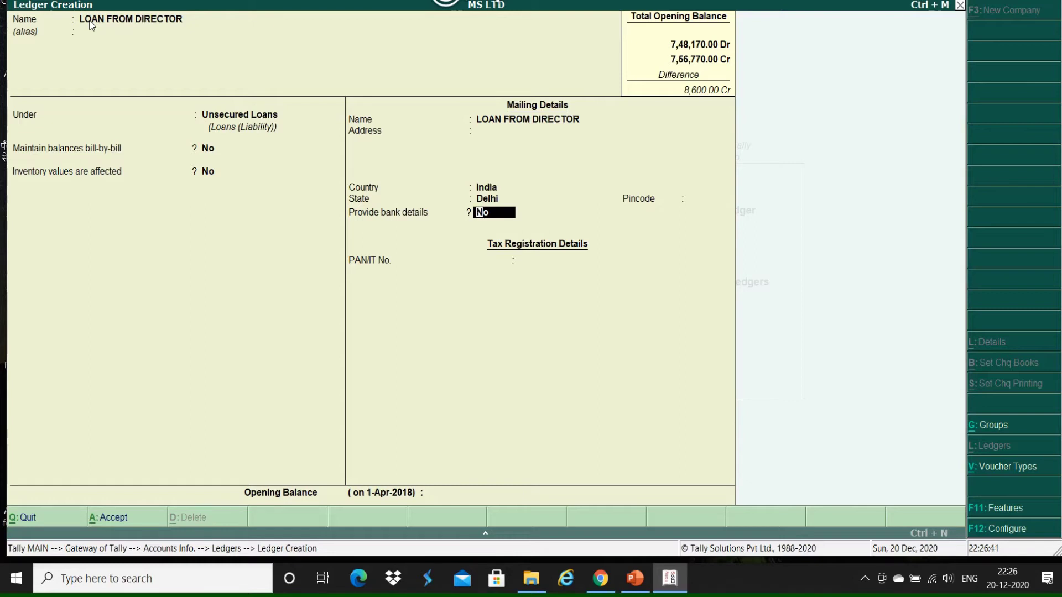
pyautogui.press('Return')
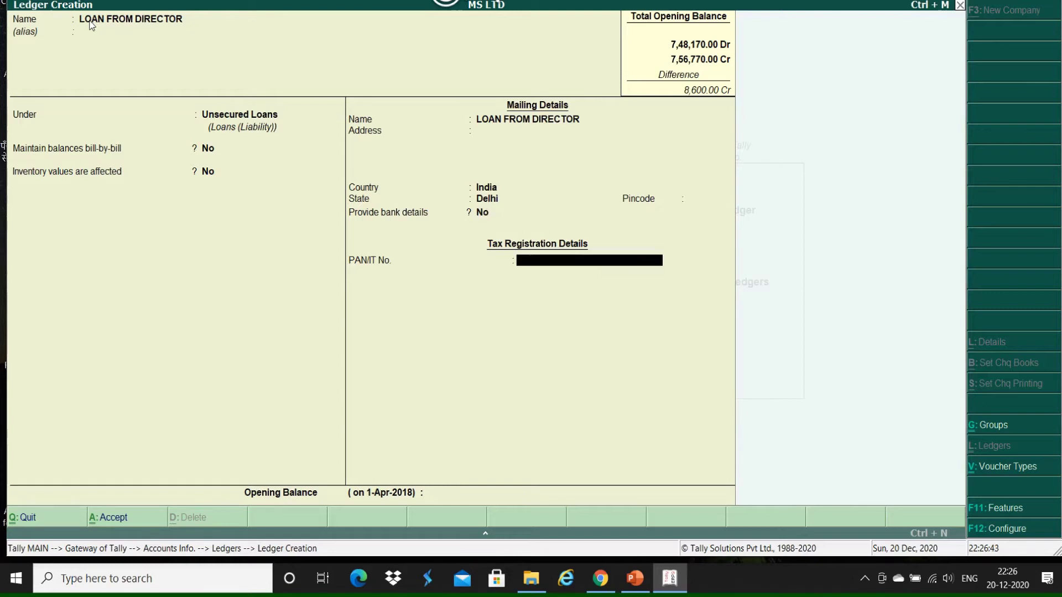
pyautogui.press('Return')
pyautogui.write('75000')
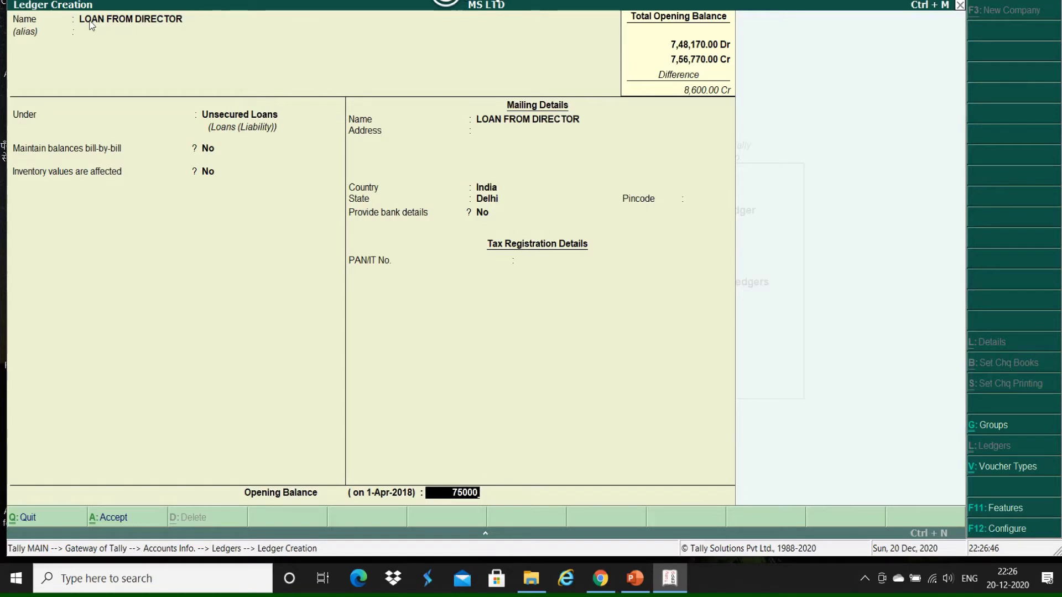
pyautogui.press('Return')
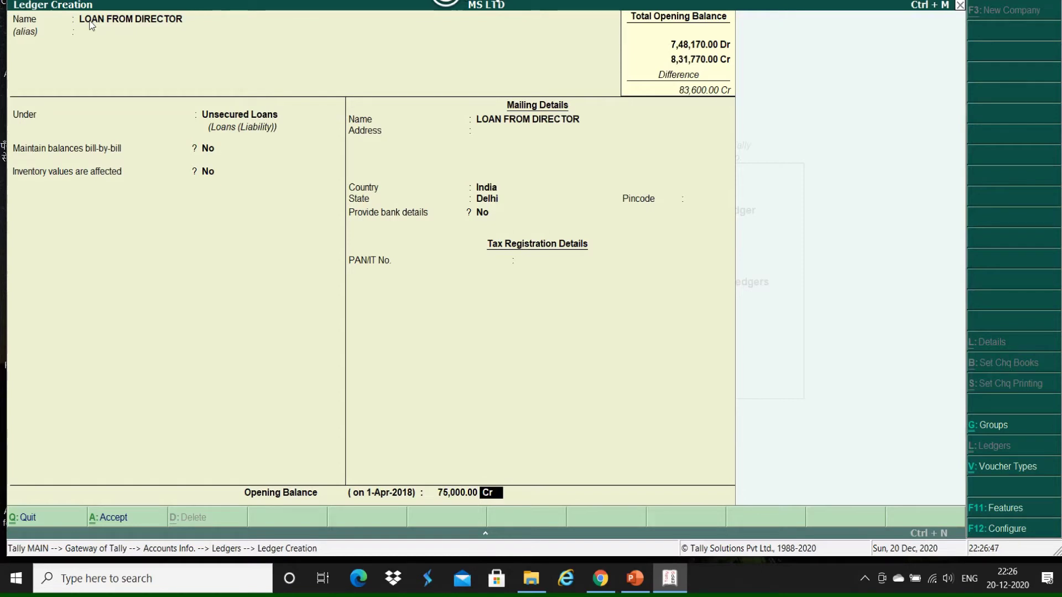
pyautogui.press('Return')
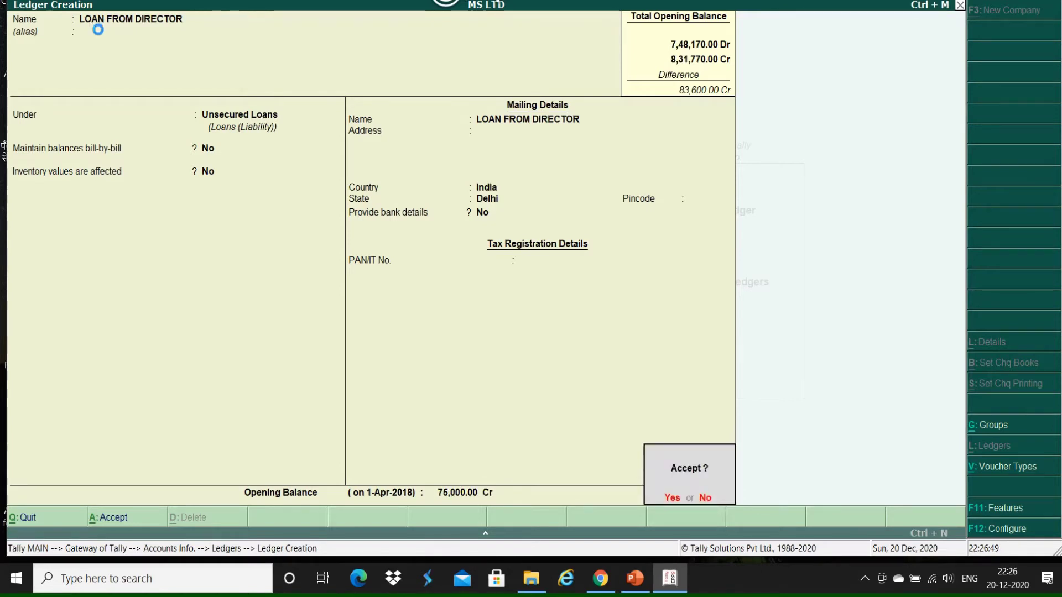
pyautogui.press('y')
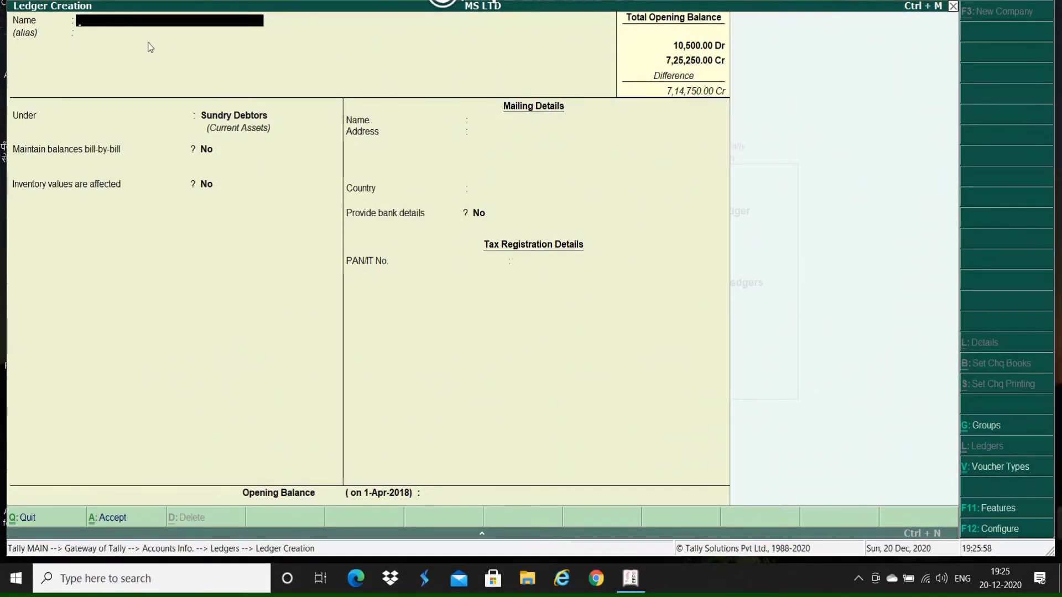
# Step: Create and save BUILDING A/C under Fixed Assets with a 2,00,000 Dr opening balance
pyautogui.write('BU')
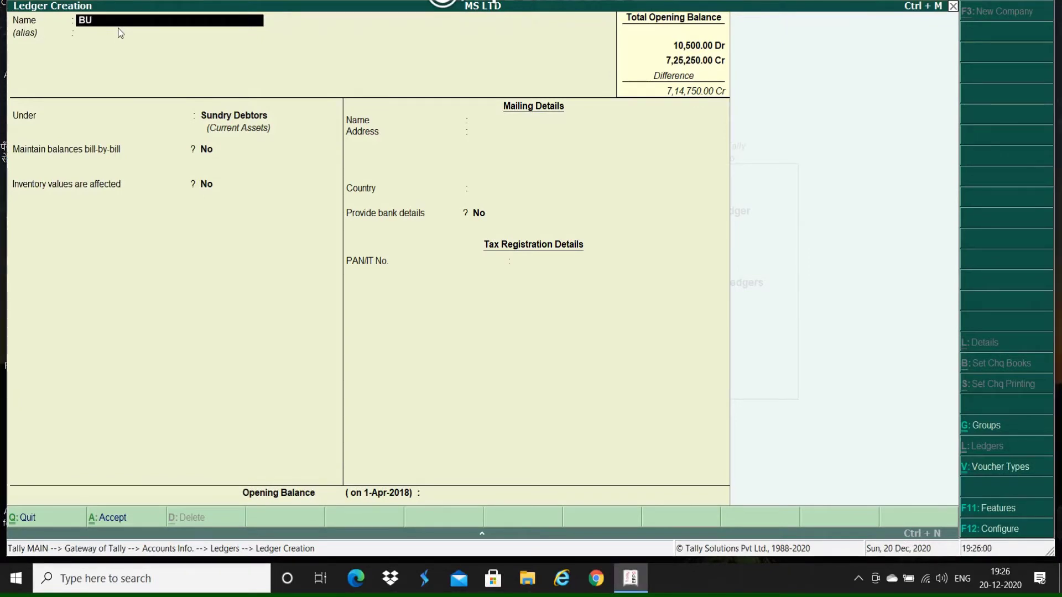
pyautogui.write('ILDING A/C')
pyautogui.press('Return')
pyautogui.press('Return')
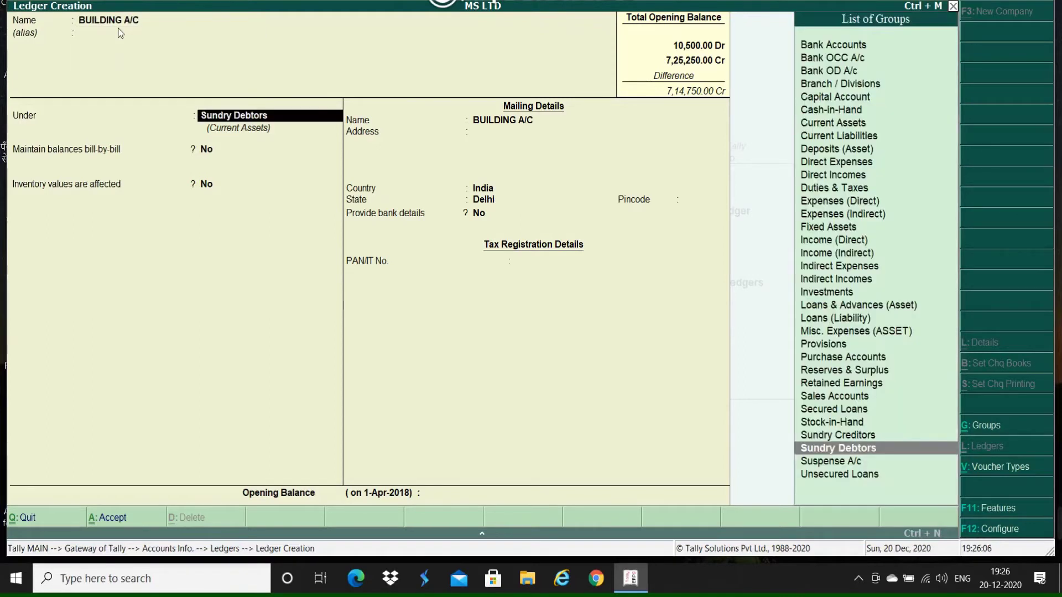
pyautogui.write('F')
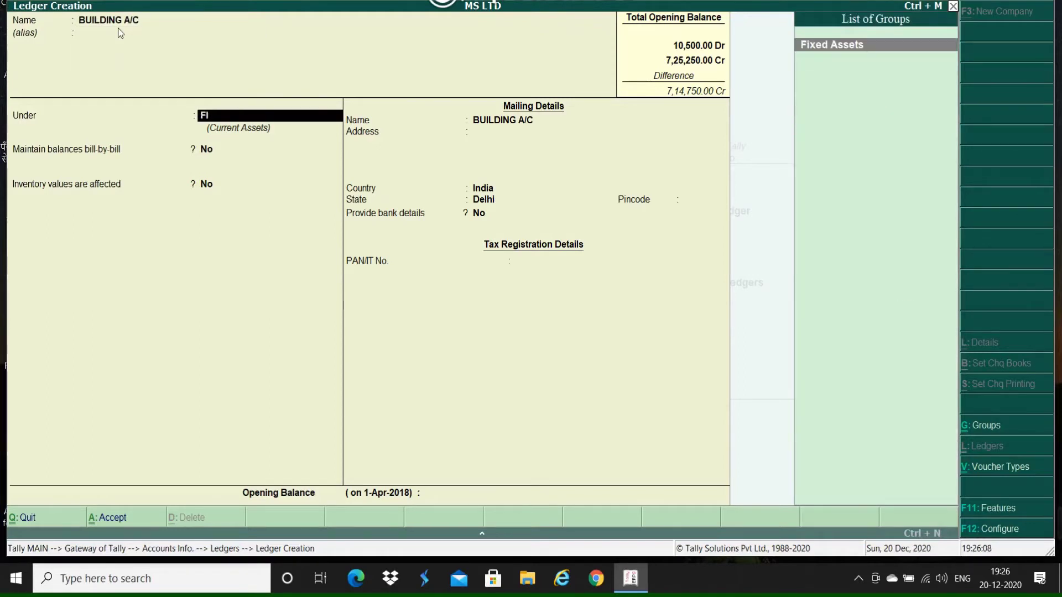
pyautogui.write('I')
pyautogui.press('Return')
pyautogui.press('Return')
pyautogui.press('Return')
pyautogui.press('Return')
pyautogui.press('Return')
pyautogui.press('Return')
pyautogui.press('Return')
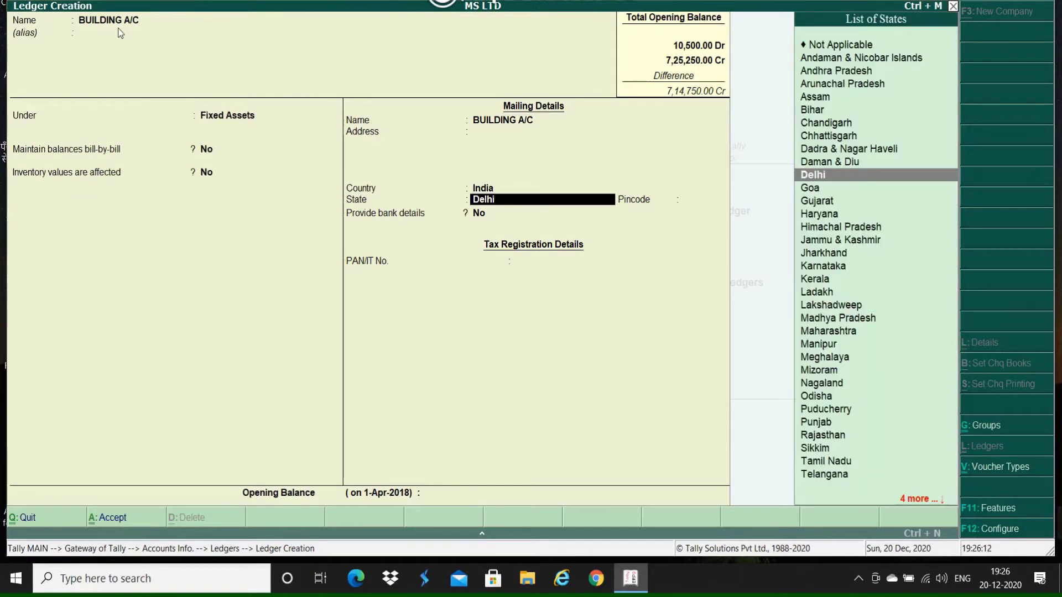
pyautogui.press('Return')
pyautogui.press('Return')
pyautogui.press('Return')
pyautogui.write('200000')
pyautogui.press('Return')
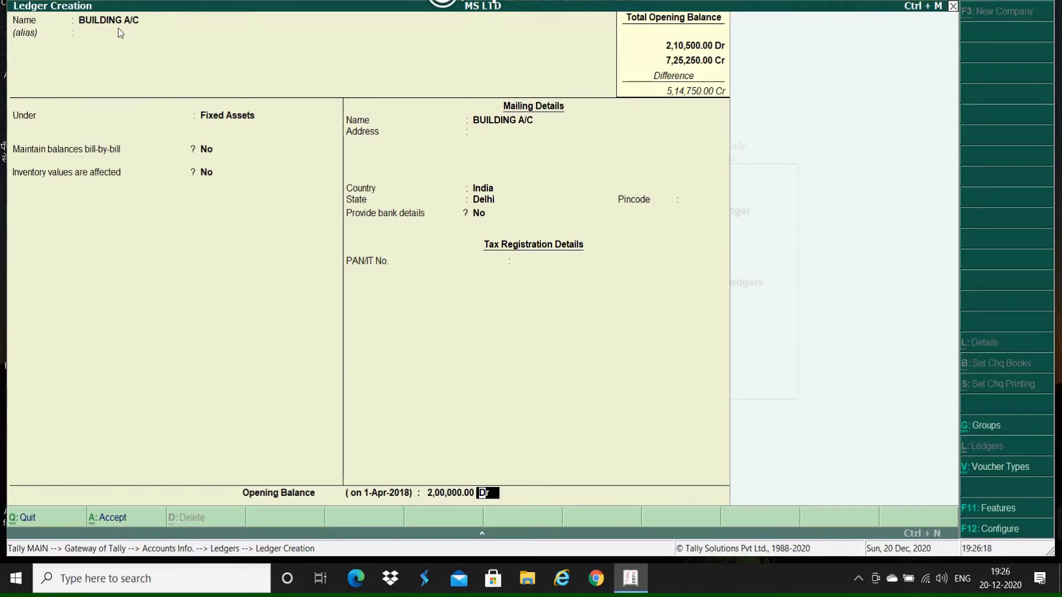
pyautogui.press('Return')
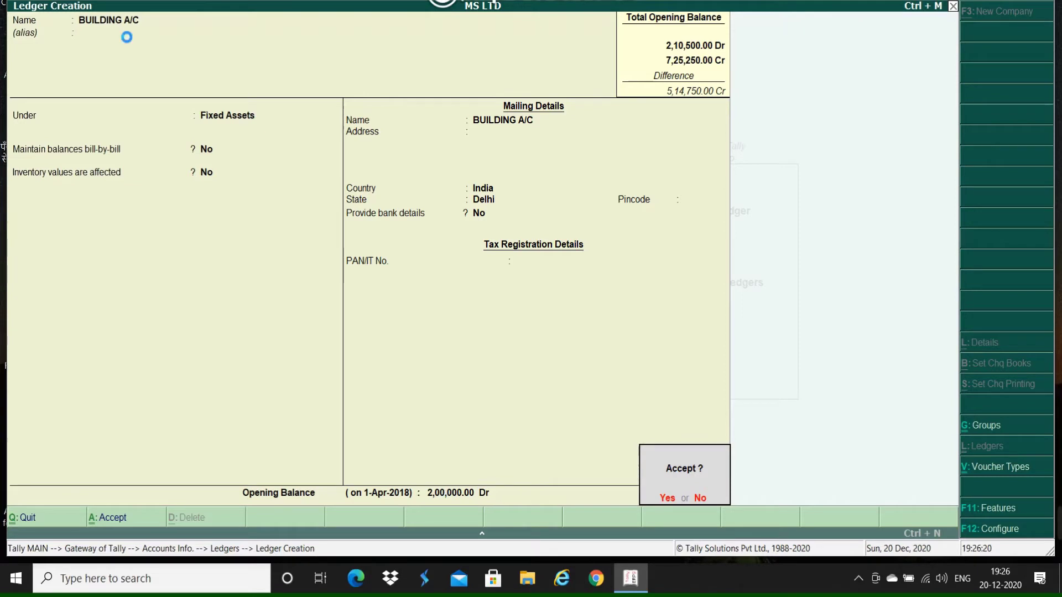
pyautogui.press('Return')
# Step: Create the PLANT A/C ledger under Fixed Assets with a 1,50,000 Dr opening balance and accept it
pyautogui.write('PLANT A/C')
pyautogui.press('Return')
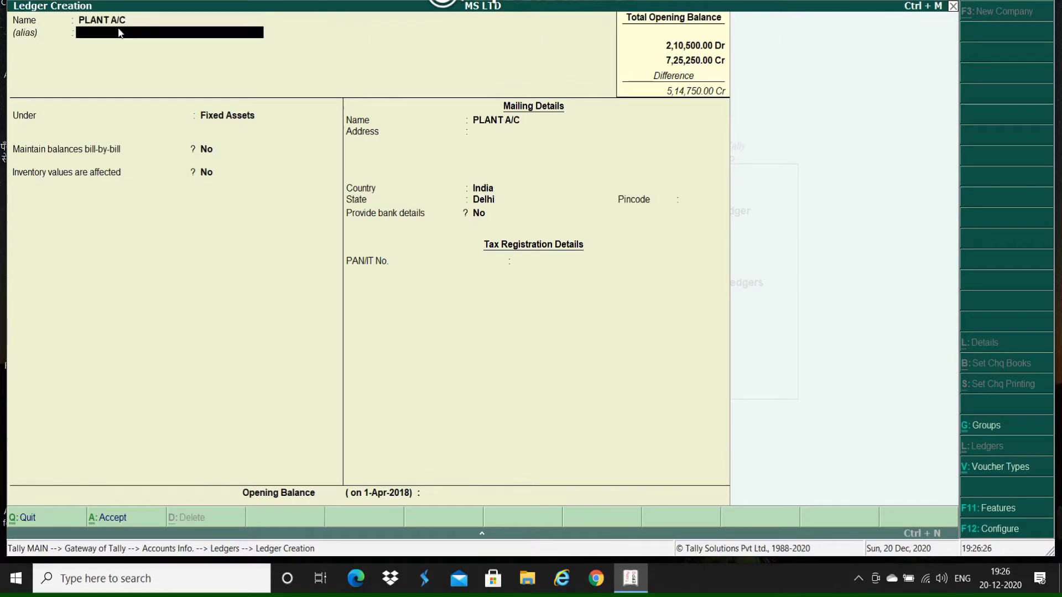
pyautogui.press('Return')
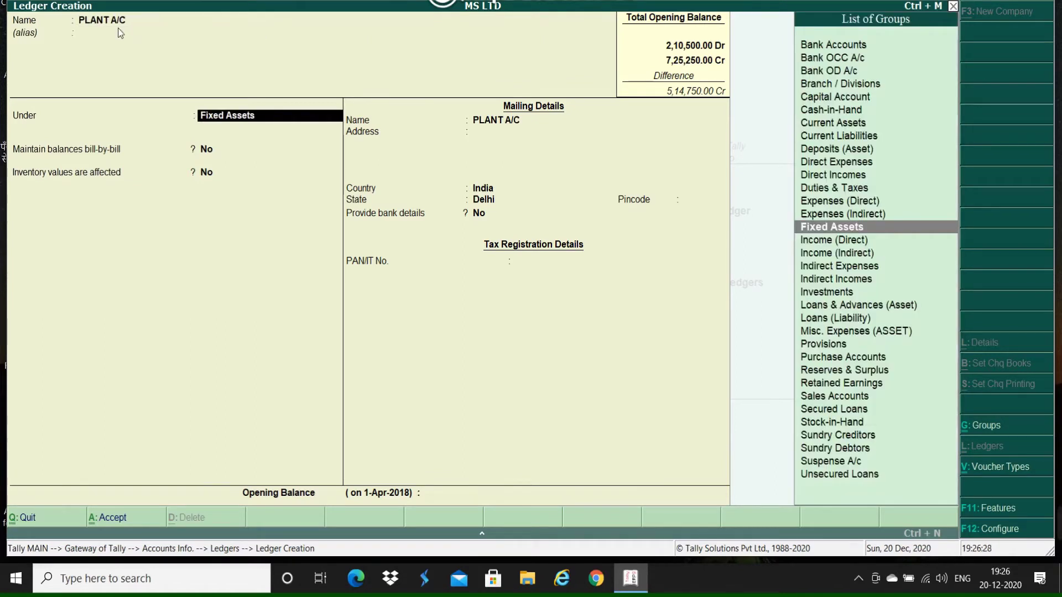
pyautogui.press('Return')
pyautogui.press('Return')
pyautogui.press('Return')
pyautogui.press('Return')
pyautogui.press('Return')
pyautogui.press('Return')
pyautogui.press('Return')
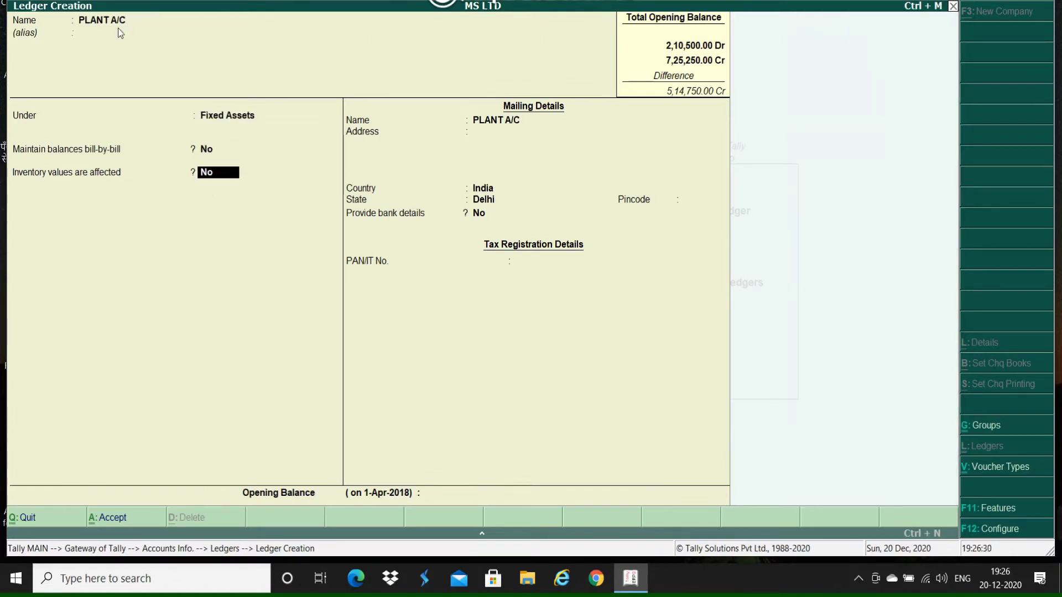
pyautogui.press('Return')
pyautogui.press('Return')
pyautogui.press('Return')
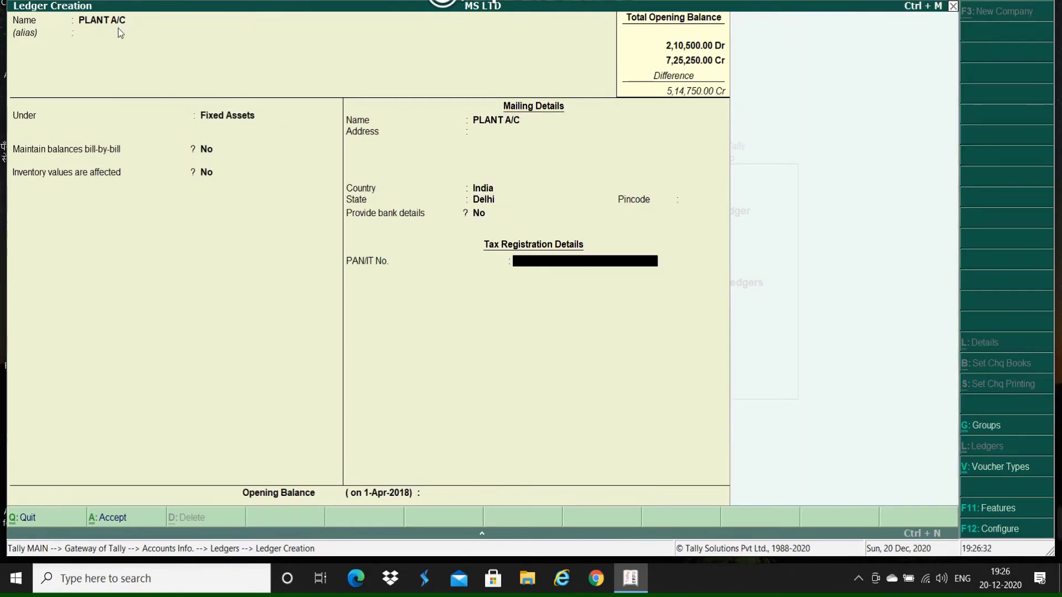
pyautogui.write('1,50,00')
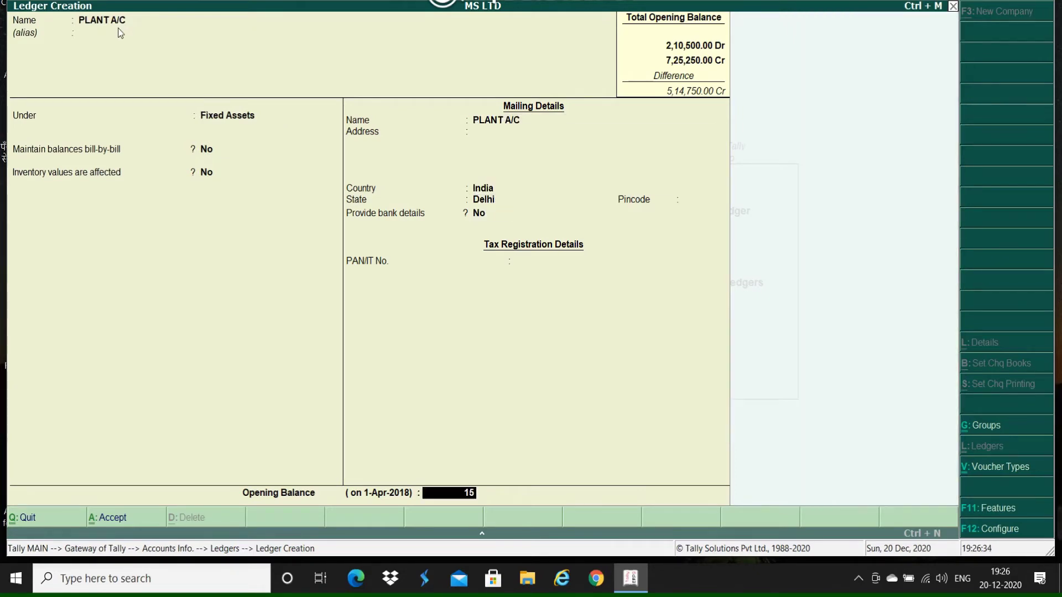
pyautogui.write('0000')
pyautogui.press('Return')
pyautogui.press('Return')
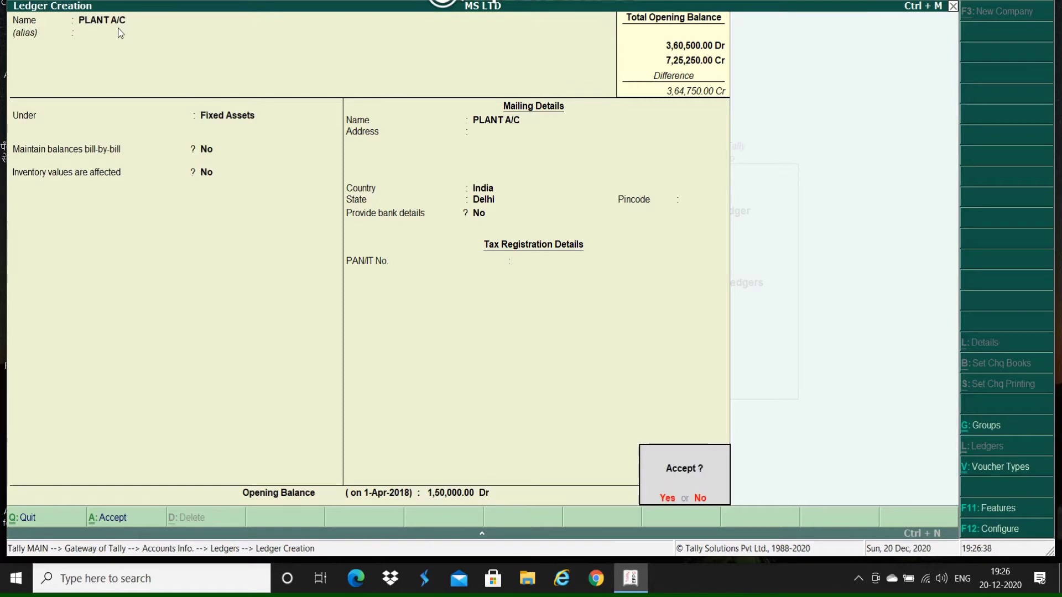
pyautogui.press('Return')
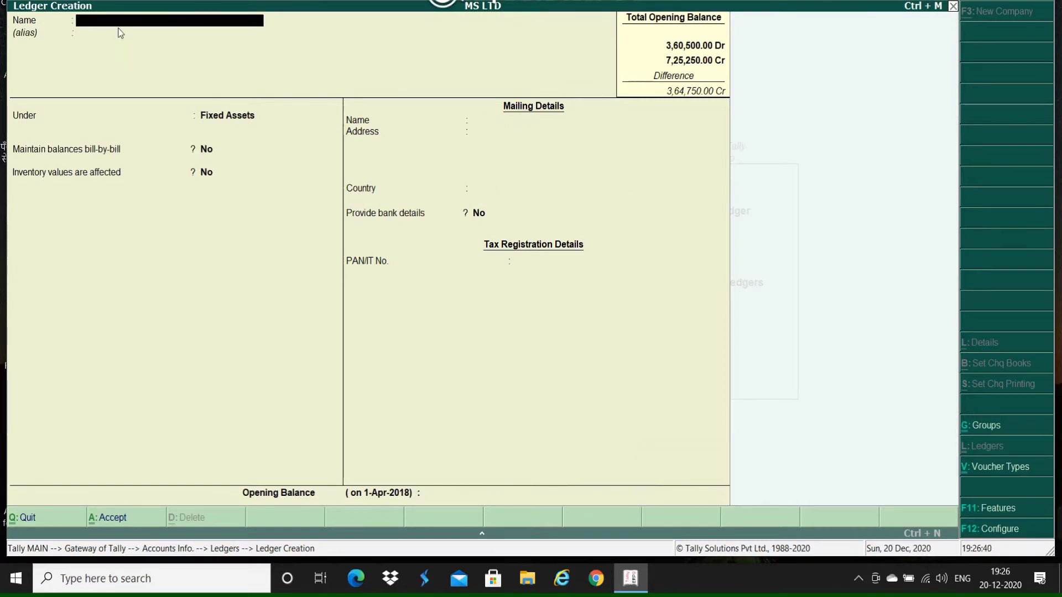
pyautogui.press('Escape')
pyautogui.press('Return')
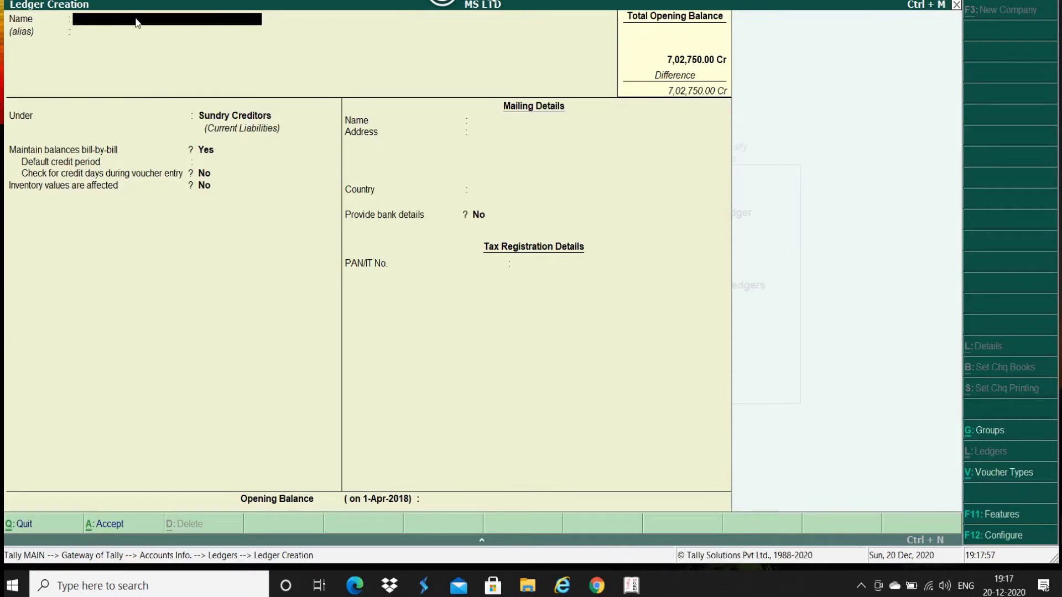
# Step: Enter ABC PVT LTD under Sundry Creditors, bill-by-bill on, state Delhi, opening balance 22500
pyautogui.write('ABC PV')
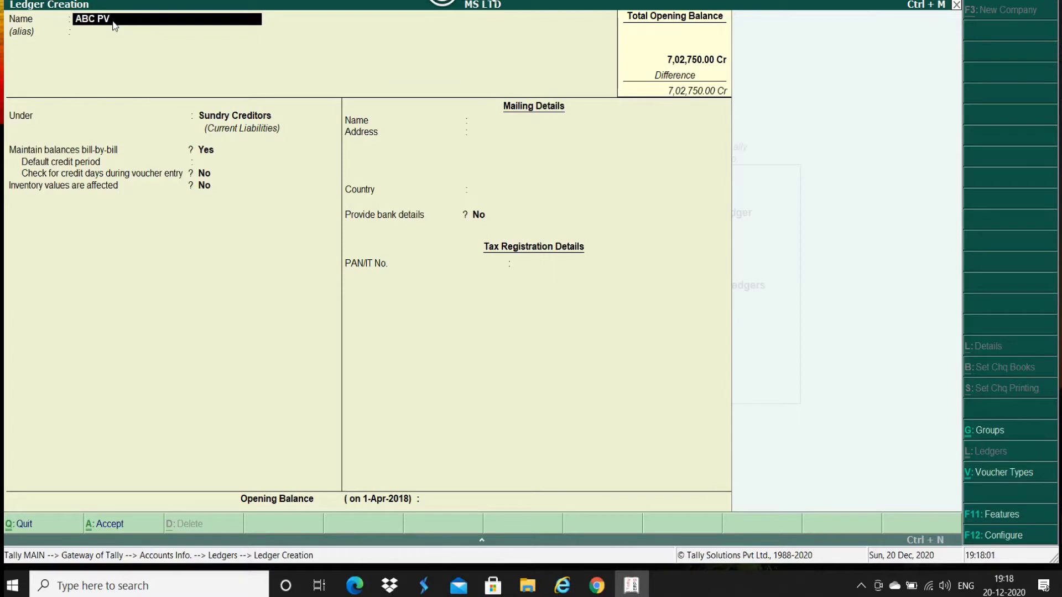
pyautogui.write('T LTD')
pyautogui.press('Return')
pyautogui.press('Return')
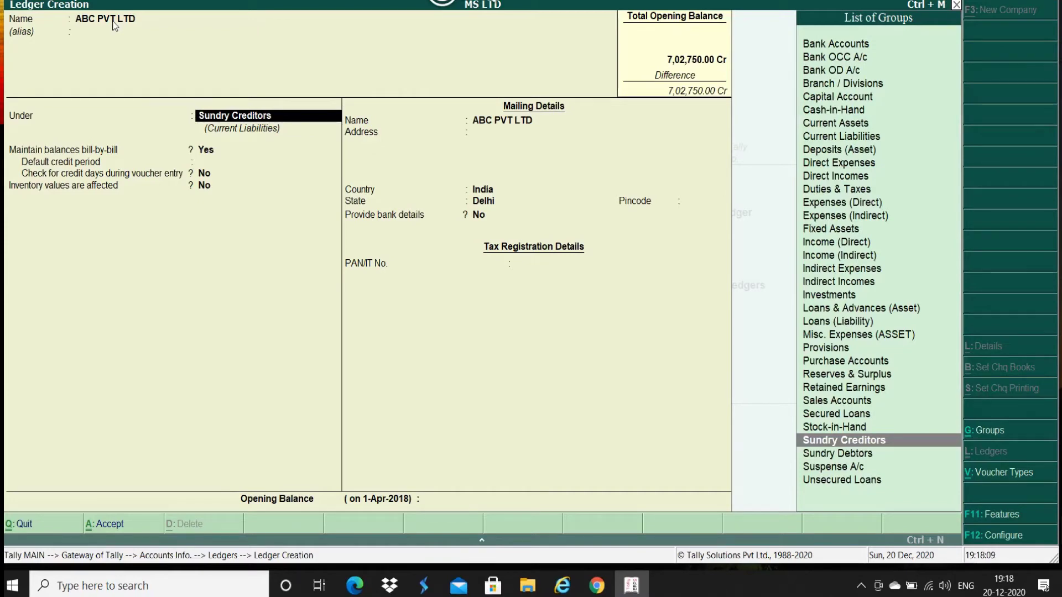
pyautogui.press('Return')
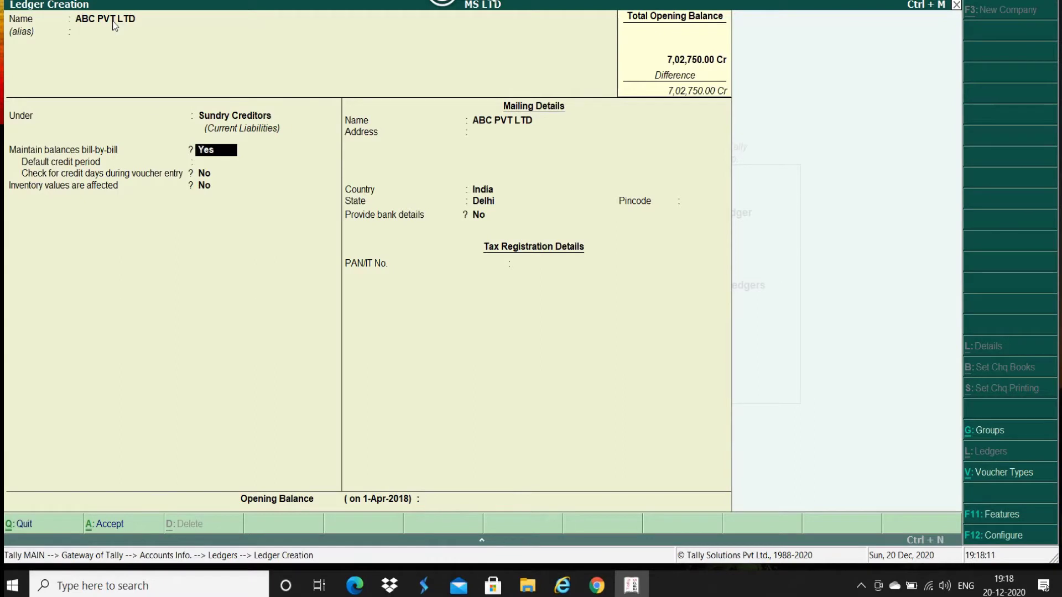
pyautogui.press('Return')
pyautogui.press('Return')
pyautogui.press('Return')
pyautogui.press('Return')
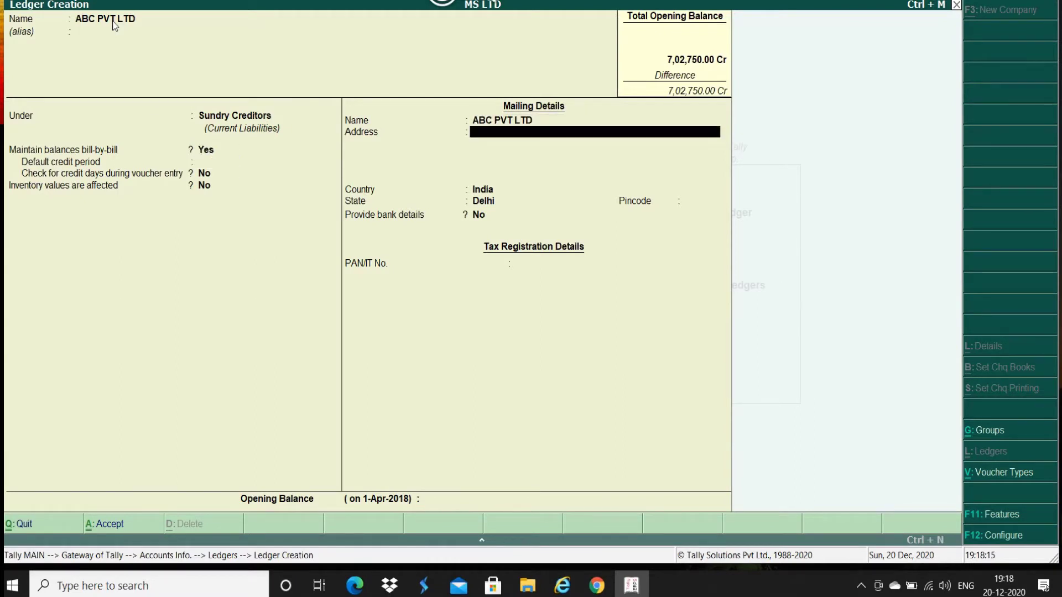
pyautogui.press('Return')
pyautogui.press('Return')
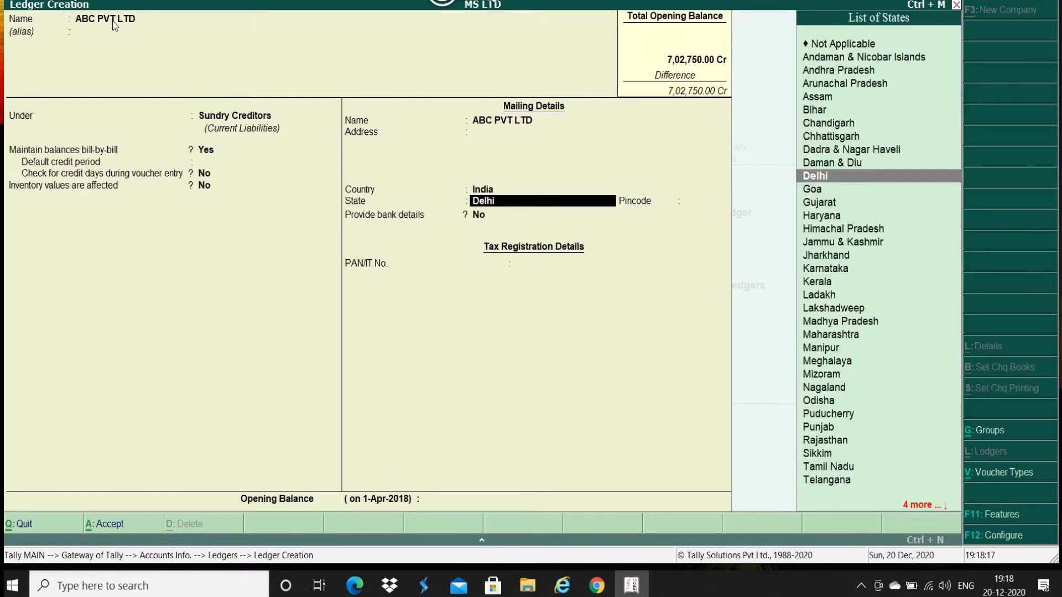
pyautogui.press('Return')
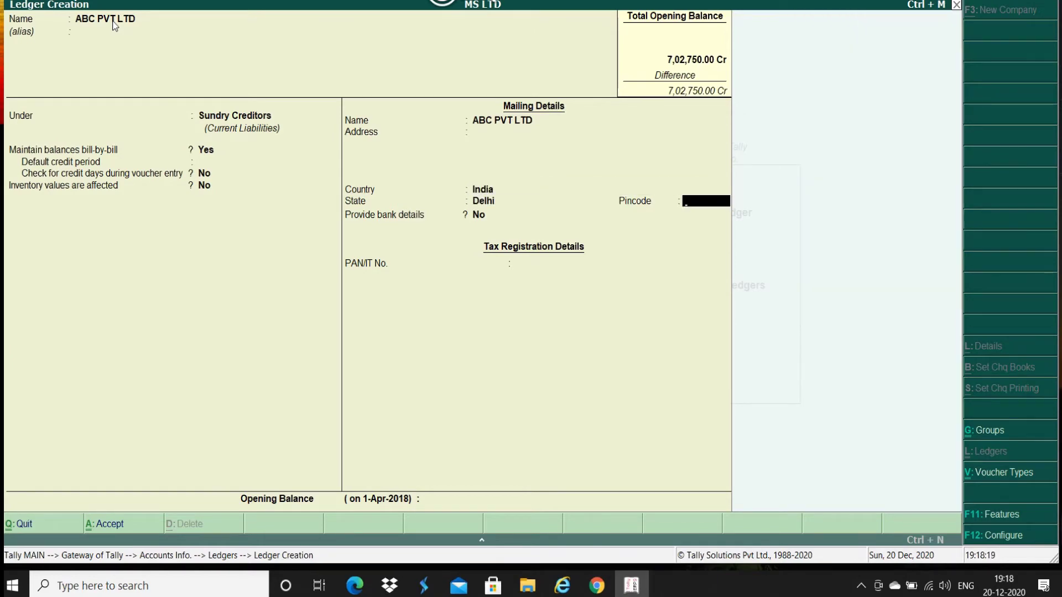
pyautogui.press('Return')
pyautogui.press('Return')
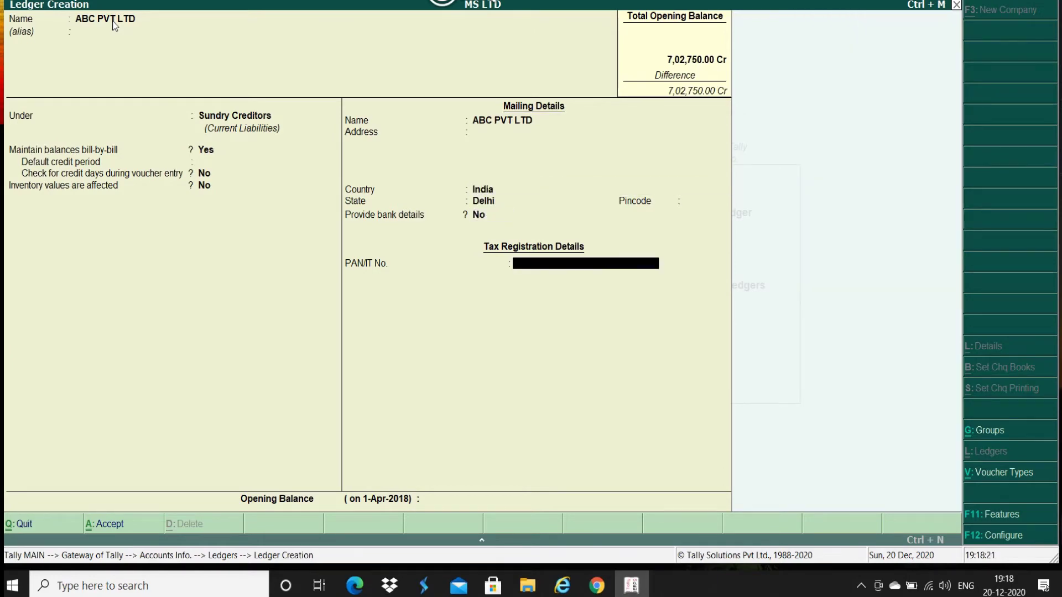
pyautogui.press('Return')
pyautogui.write('2')
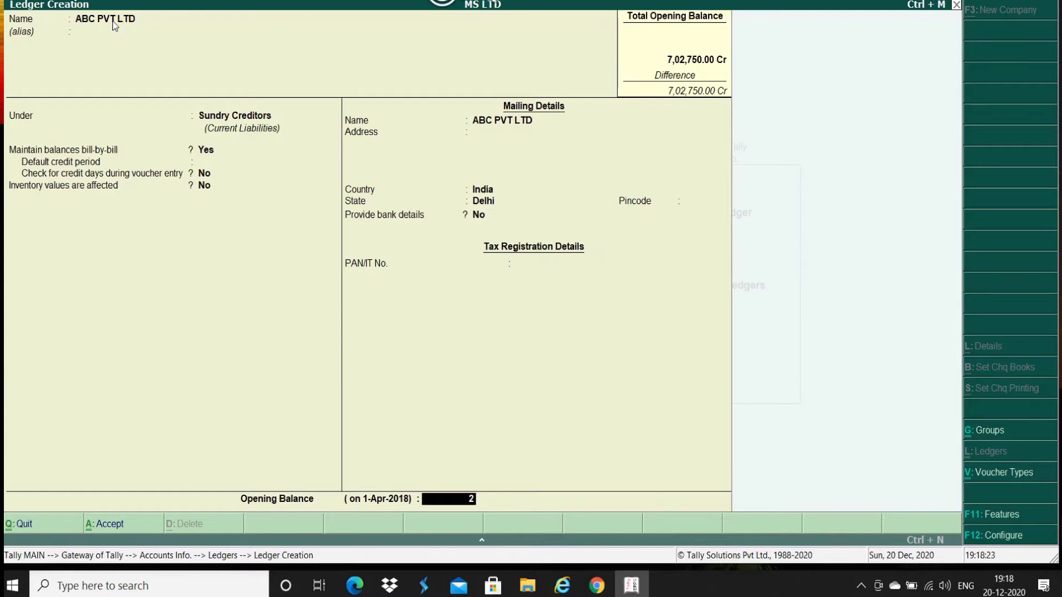
pyautogui.write('2500')
# Step: Mark the 22,500 balance as credit and add bill PUR/112 for 19,500 dated 31-Mar-2018
pyautogui.press('Return')
pyautogui.press('Return')
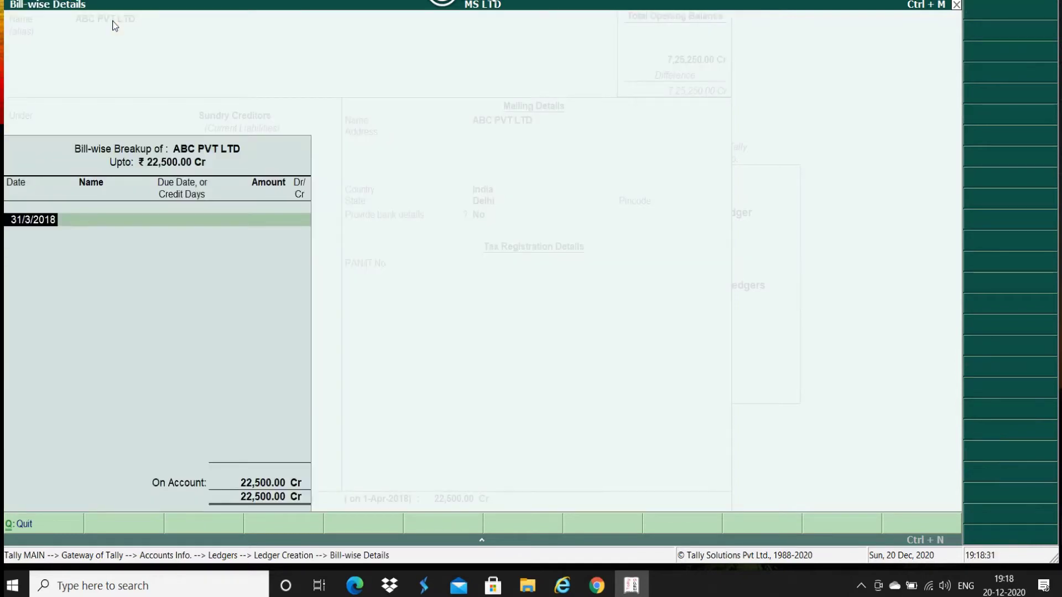
pyautogui.press('Return')
pyautogui.write('PUR/112')
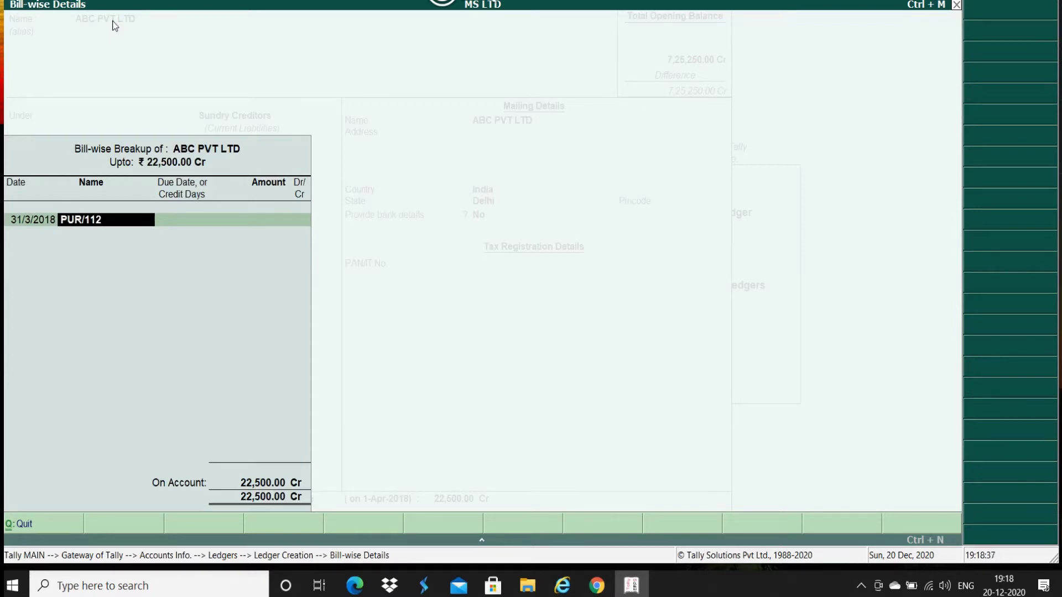
pyautogui.press('Return')
pyautogui.press('Return')
pyautogui.write('19,500')
pyautogui.press('Return')
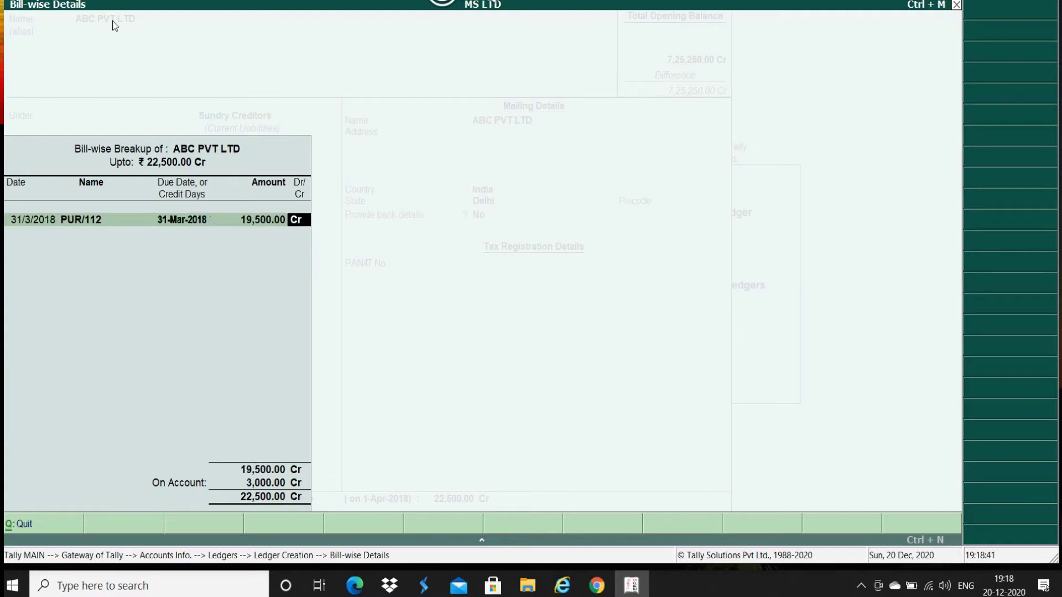
pyautogui.press('Return')
# Step: Add bill PUR113 for 2,500 dated 31/3/2018 and finish the bill-wise breakup
pyautogui.write('31')
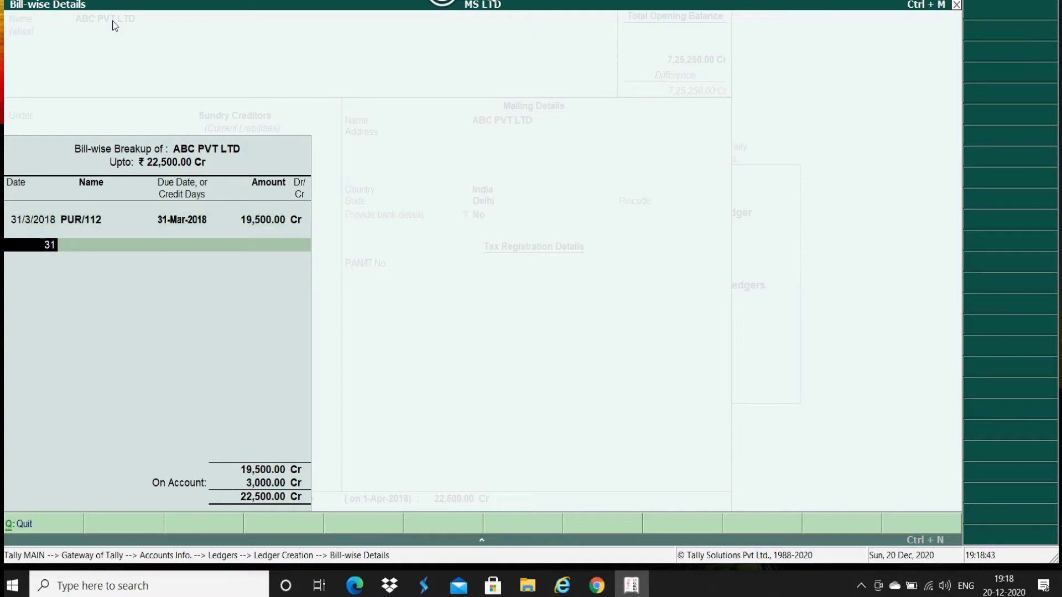
pyautogui.write('/3/2018')
pyautogui.press('Return')
pyautogui.write('PUR11')
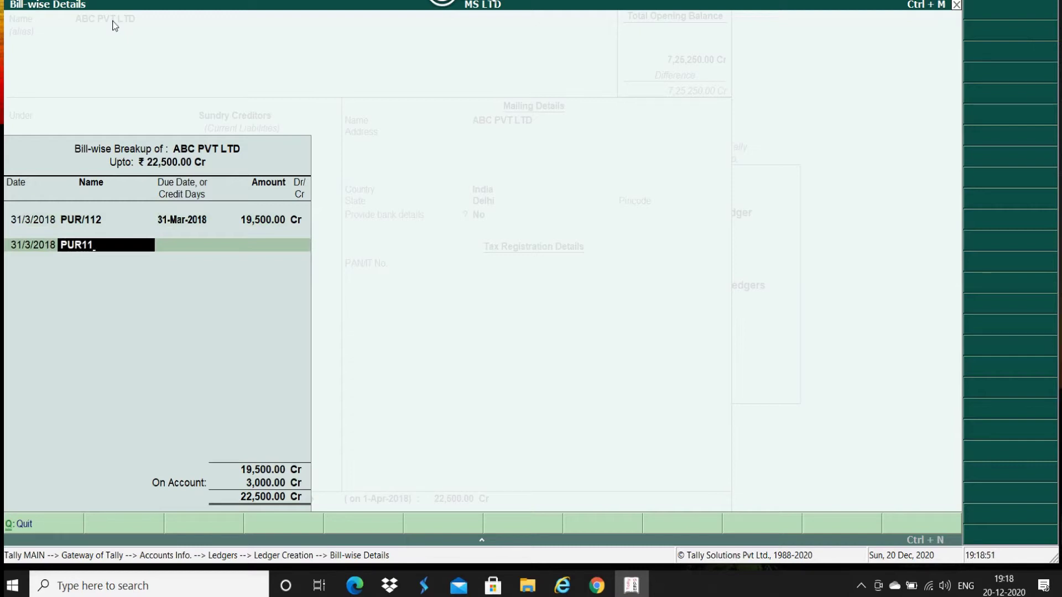
pyautogui.write('3')
pyautogui.press('Return')
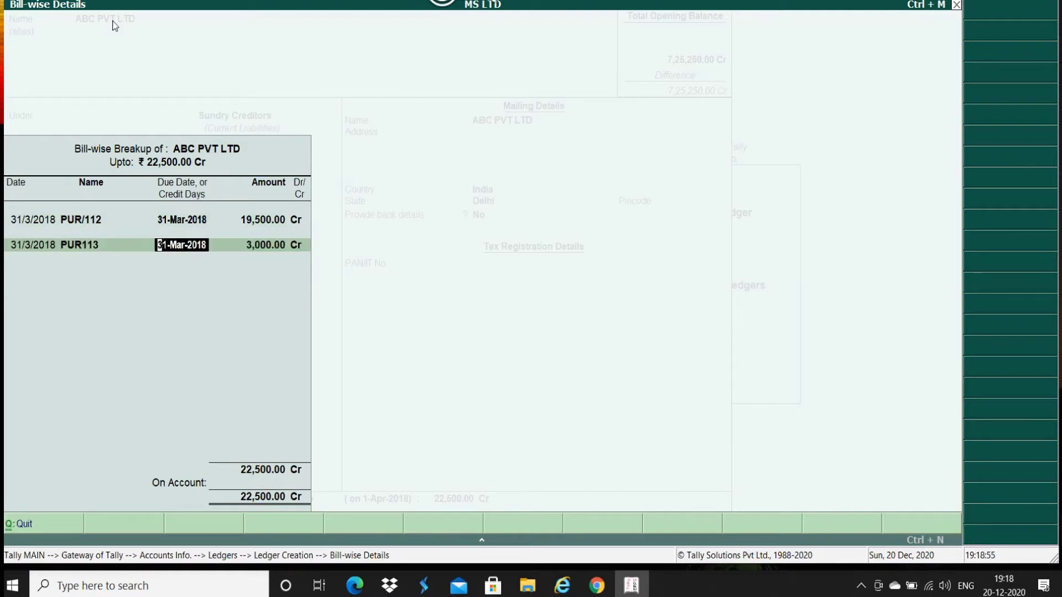
pyautogui.press('Return')
pyautogui.write('2500')
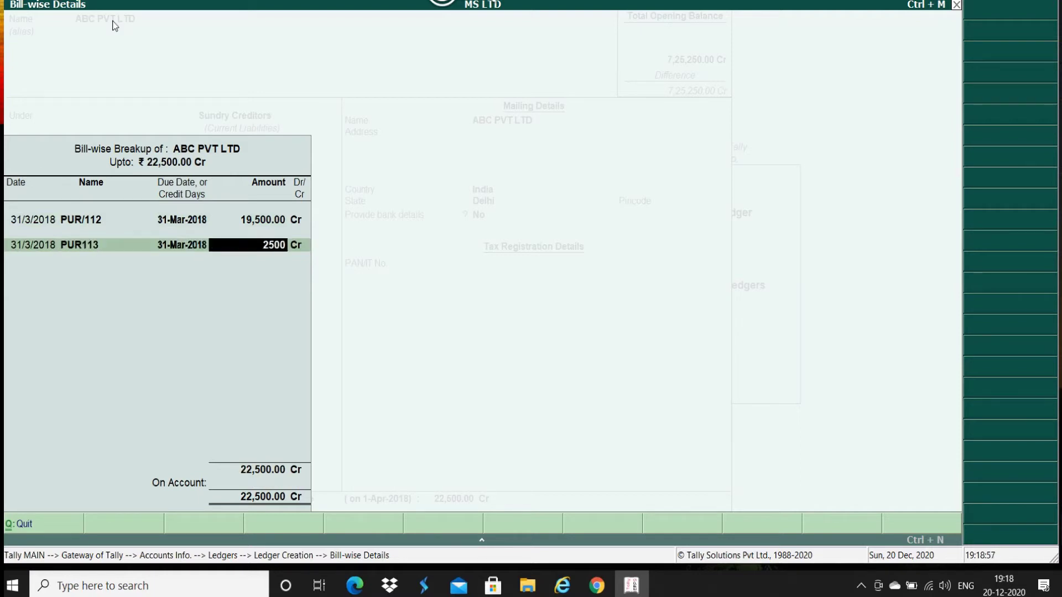
pyautogui.press('Return')
pyautogui.press('Return')
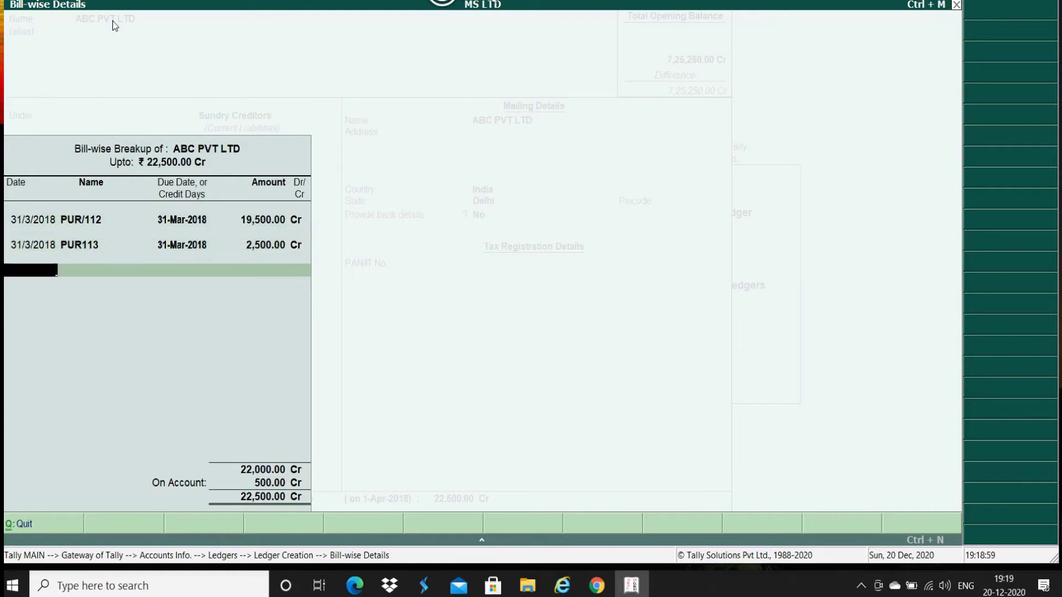
pyautogui.press('Return')
pyautogui.press('Return')
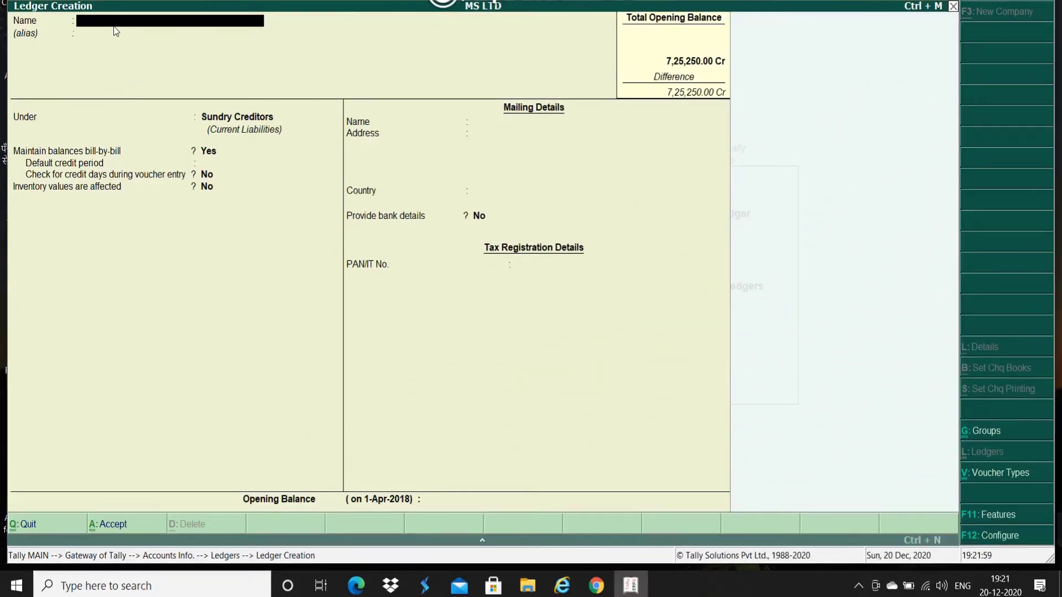
# Step: Name the new ledger DELTA COMMUNICATION and place it under Sundry Debtors
pyautogui.write('DELTA COMMUNICATION')
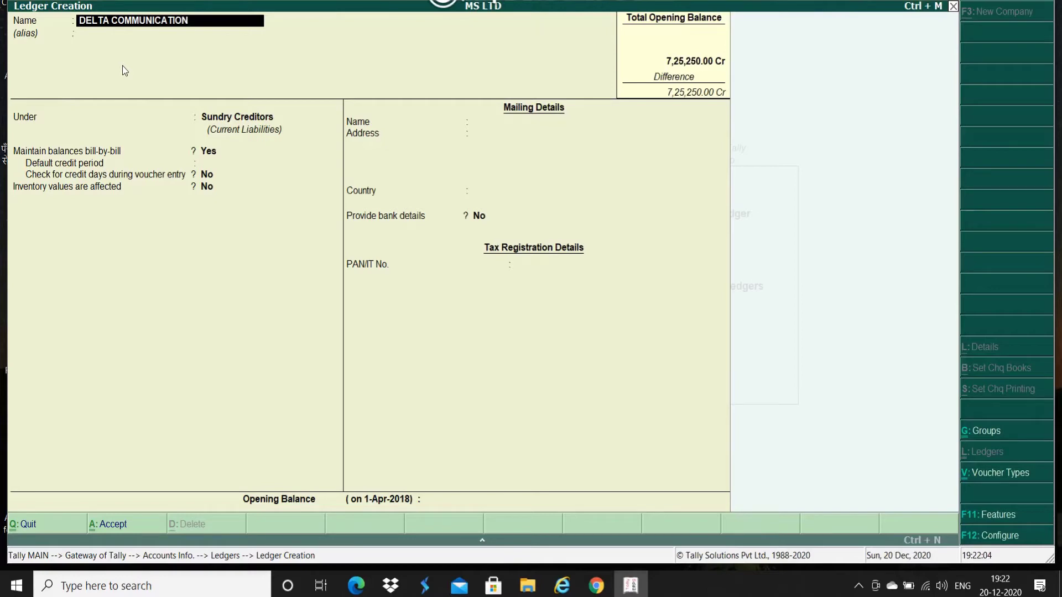
pyautogui.press('Return')
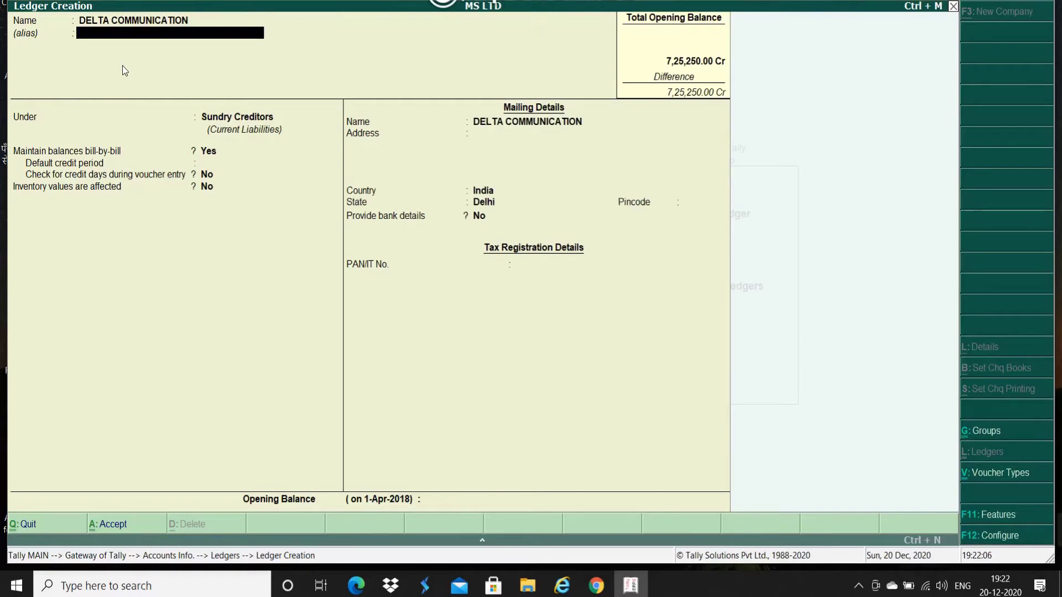
pyautogui.press('Return')
pyautogui.write('SU')
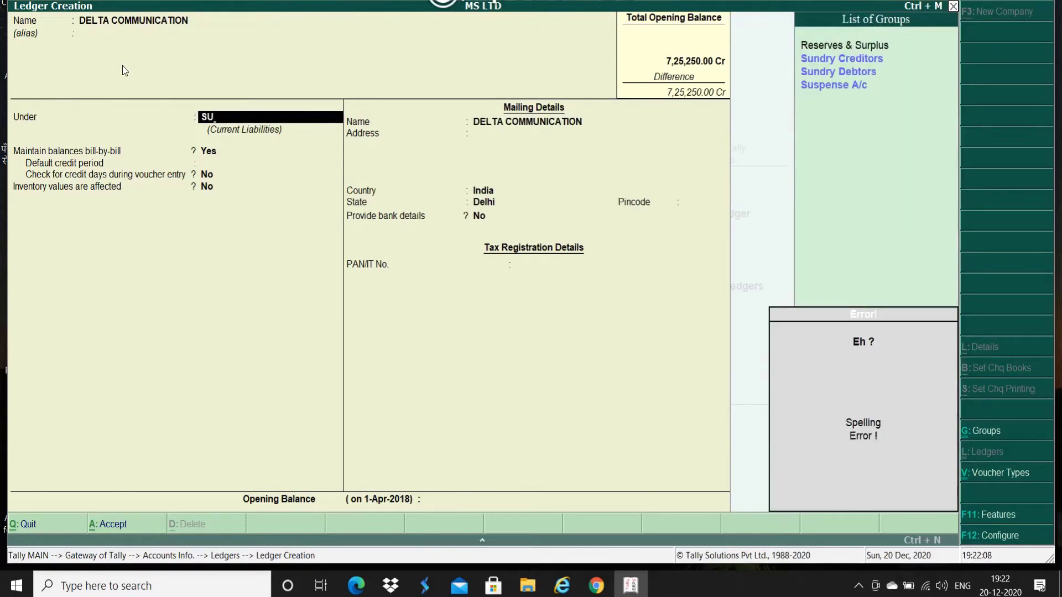
pyautogui.press('Down')
pyautogui.press('Down')
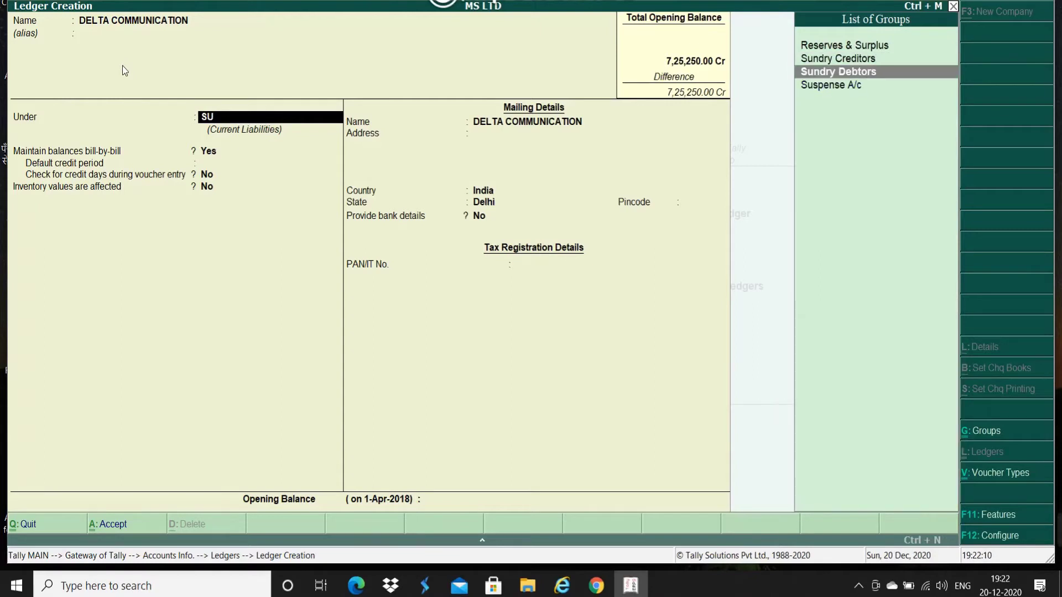
pyautogui.press('Return')
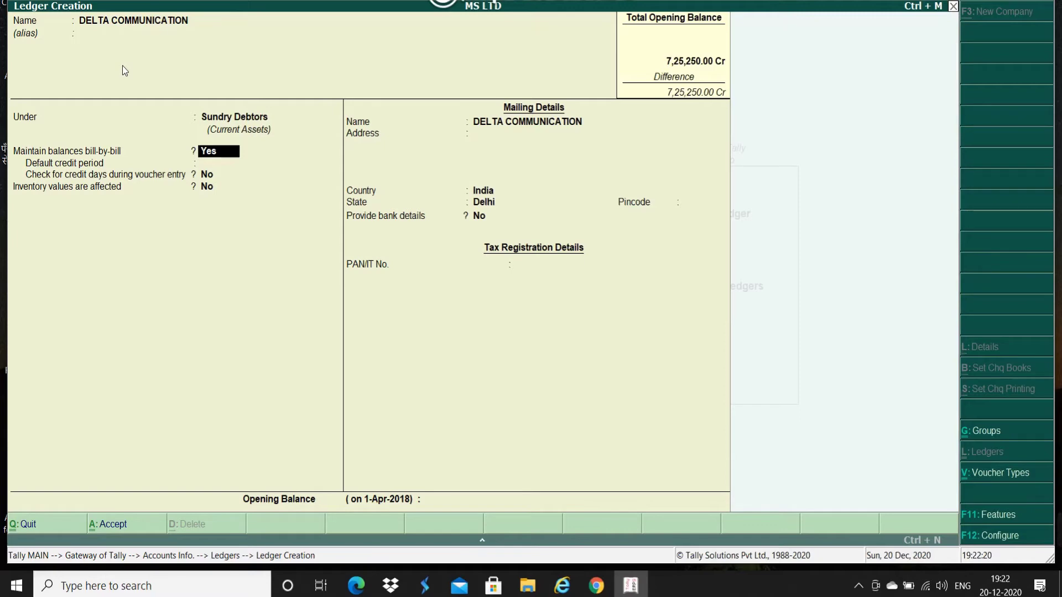
# Step: Keep bill-by-bill on and state Delhi, then enter a 10,500 Dr opening balance
pyautogui.press('Return')
pyautogui.press('Return')
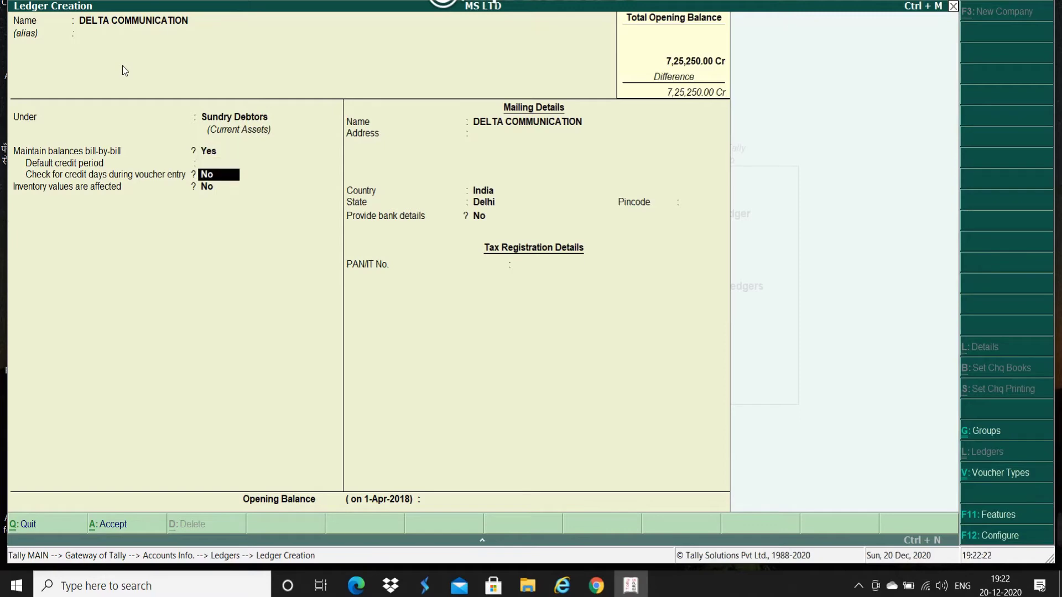
pyautogui.press('Return')
pyautogui.press('Return')
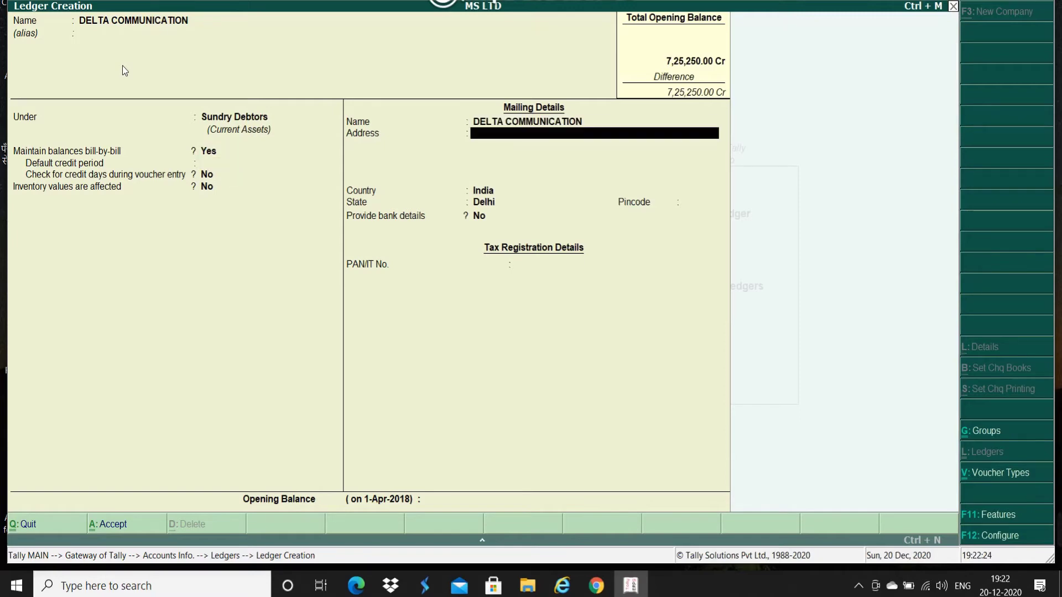
pyautogui.press('Return')
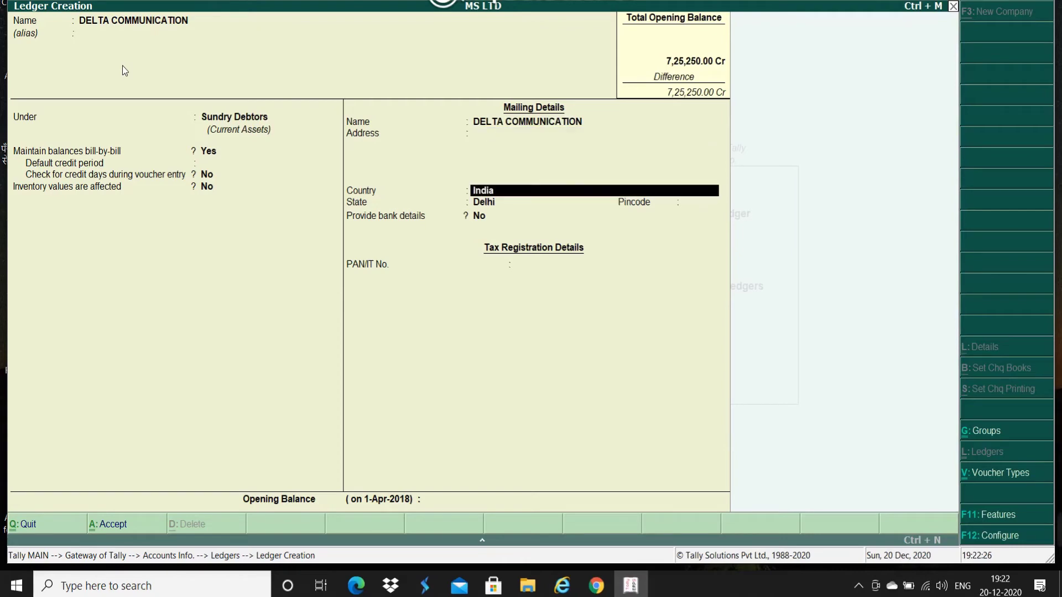
pyautogui.press('Return')
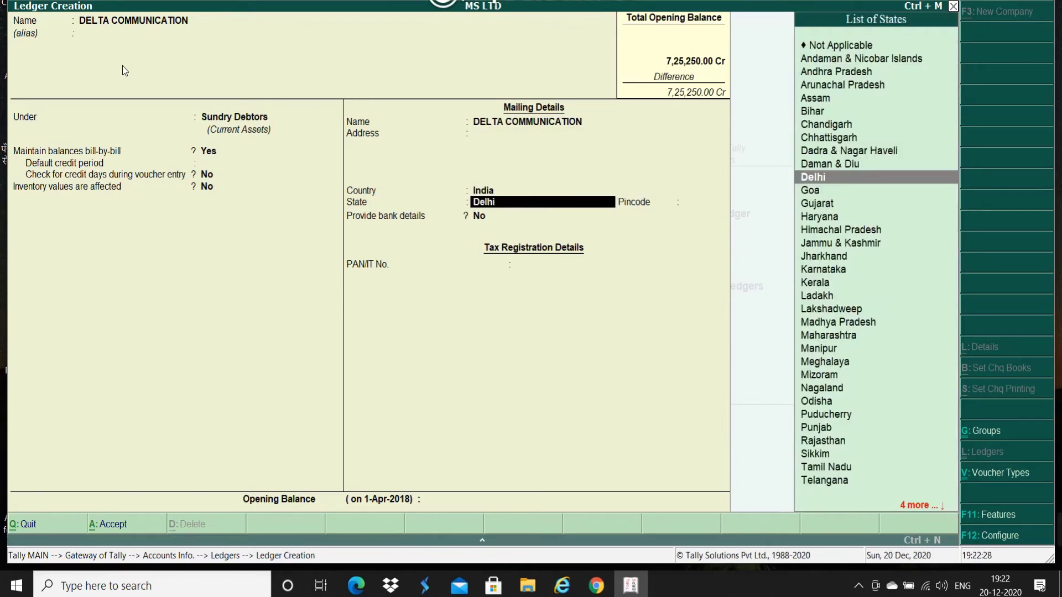
pyautogui.press('Return')
pyautogui.press('Return')
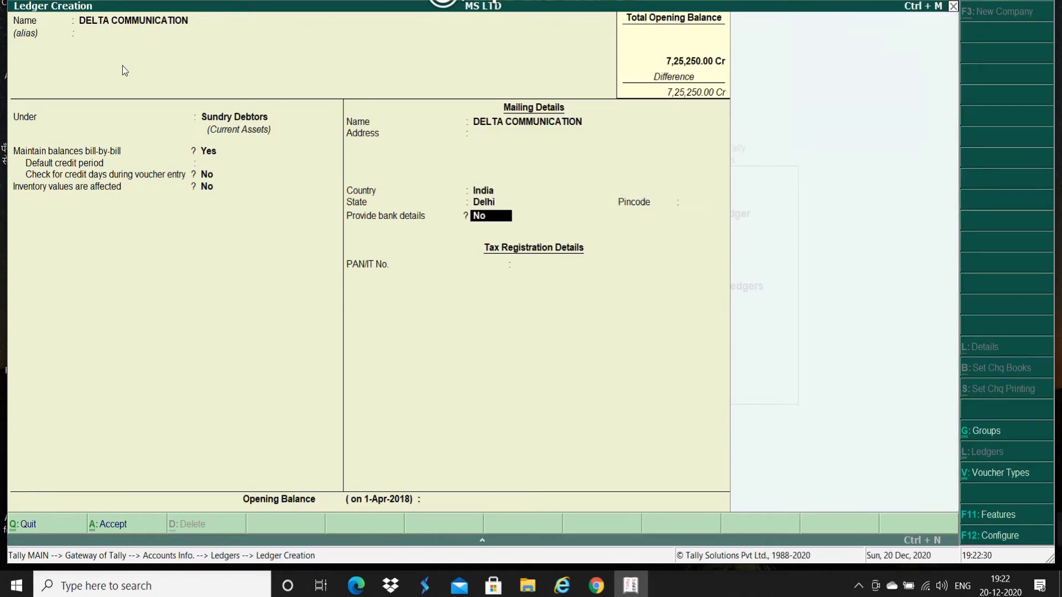
pyautogui.press('Return')
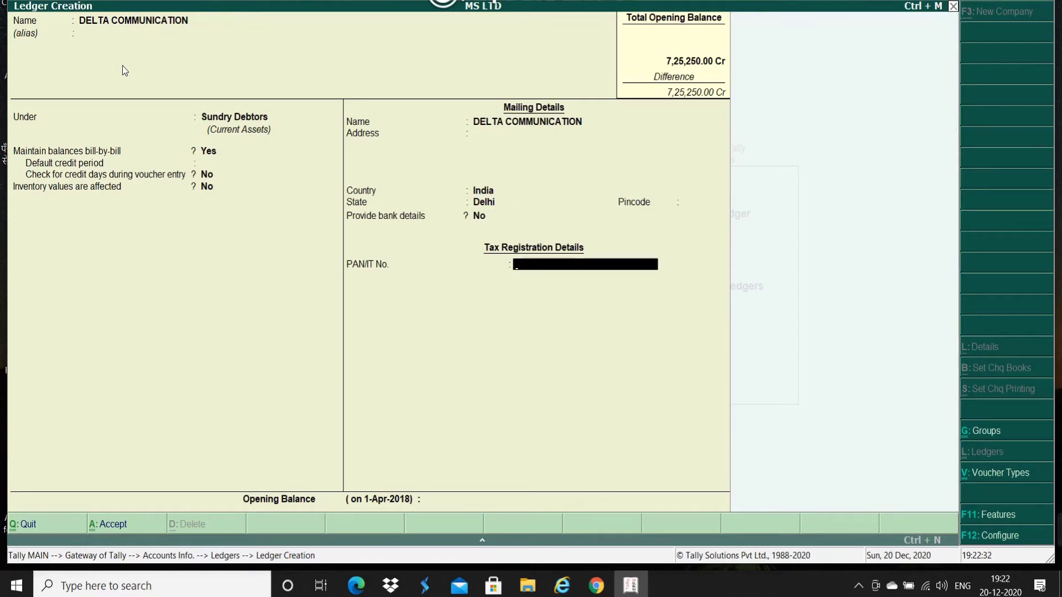
pyautogui.press('Return')
pyautogui.write('105')
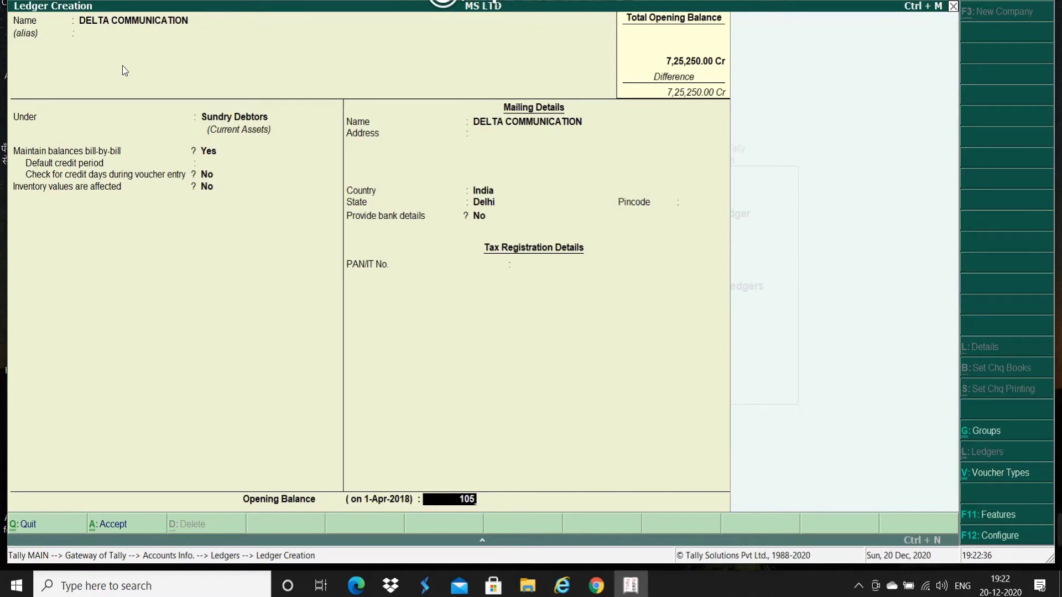
pyautogui.write('00')
pyautogui.press('Return')
pyautogui.press('Return')
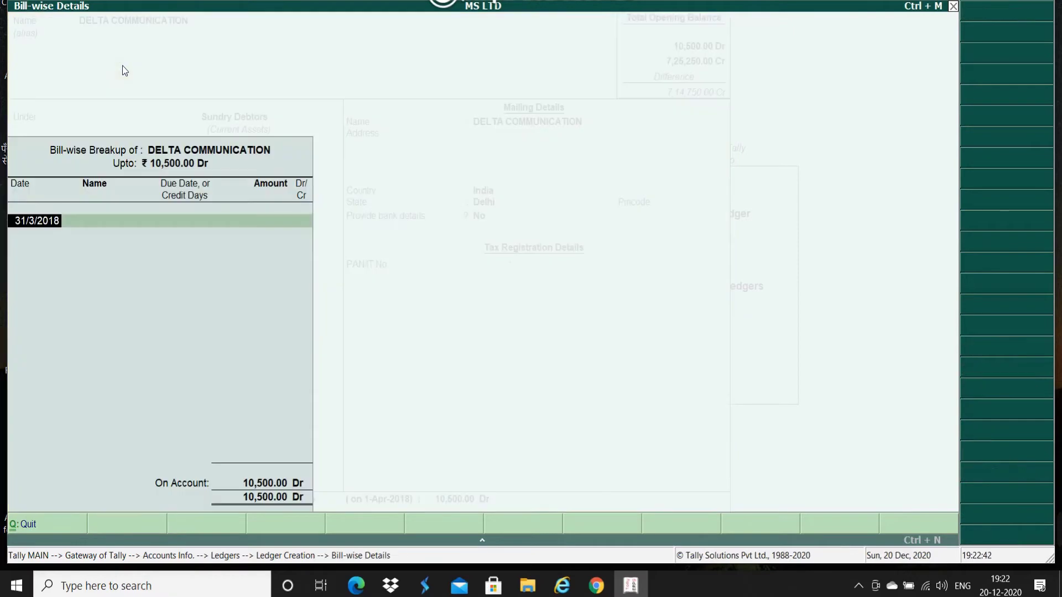
# Step: Enter bill SAL/111 for 8,150 dated 31/3/2018 in DELTA COMMUNICATION's bill-wise details
pyautogui.press('Return')
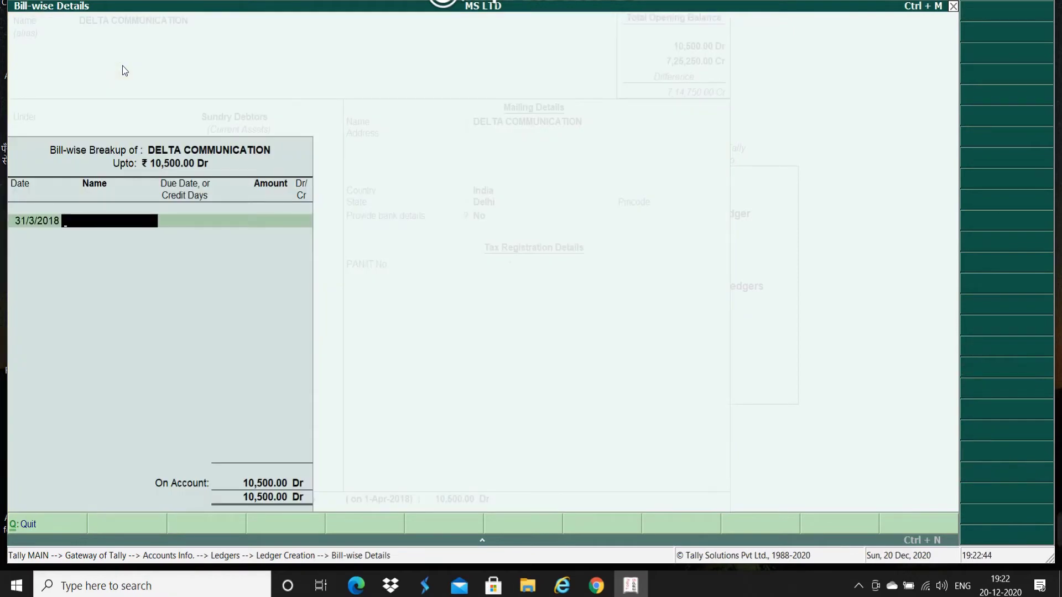
pyautogui.write('SAL/111')
pyautogui.press('Return')
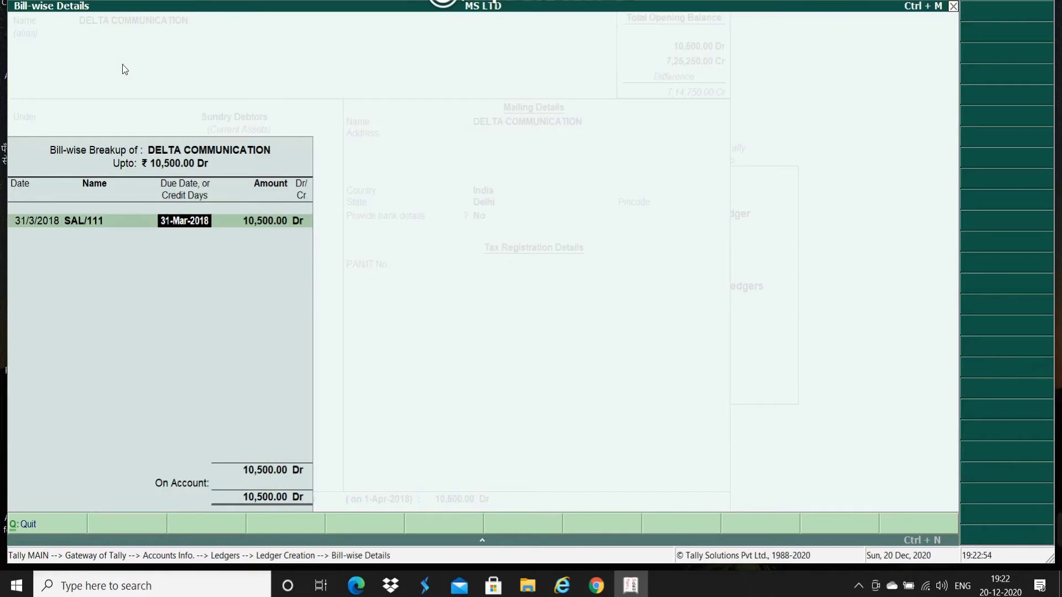
pyautogui.press('Return')
pyautogui.write('8,150')
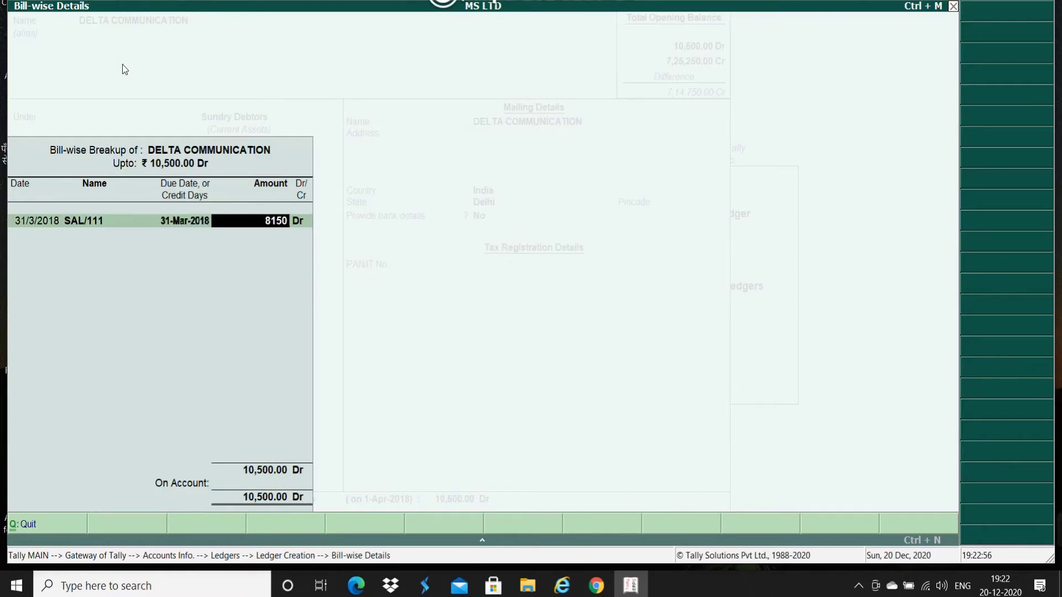
pyautogui.press('Return')
# Step: Add bill SAL/112 for 2,350 dated 31/3/2018, then save the DELTA COMMUNICATION ledger
pyautogui.press('Return')
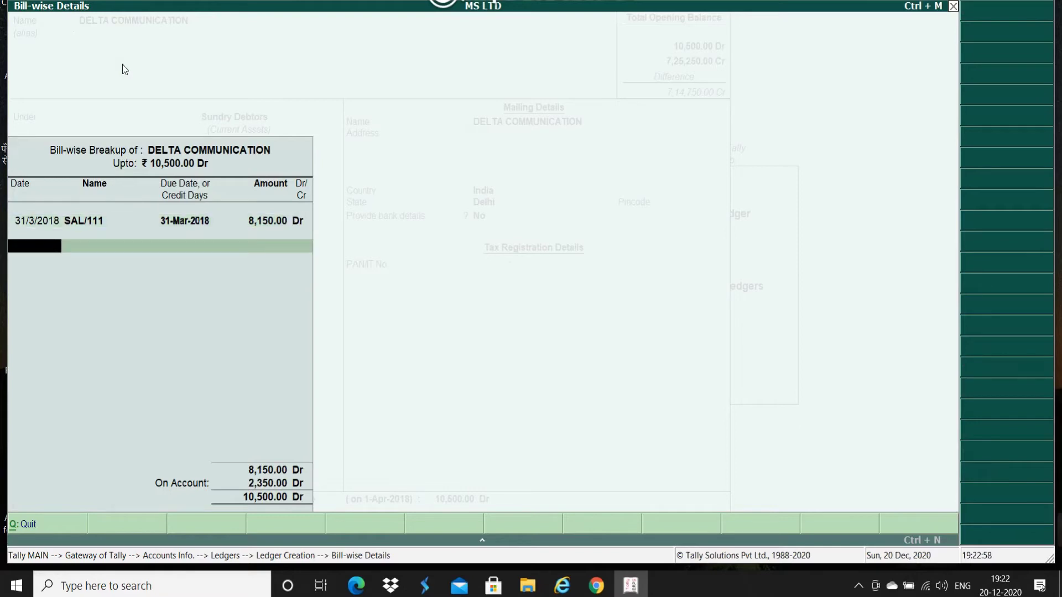
pyautogui.write('31/3/2018')
pyautogui.press('Return')
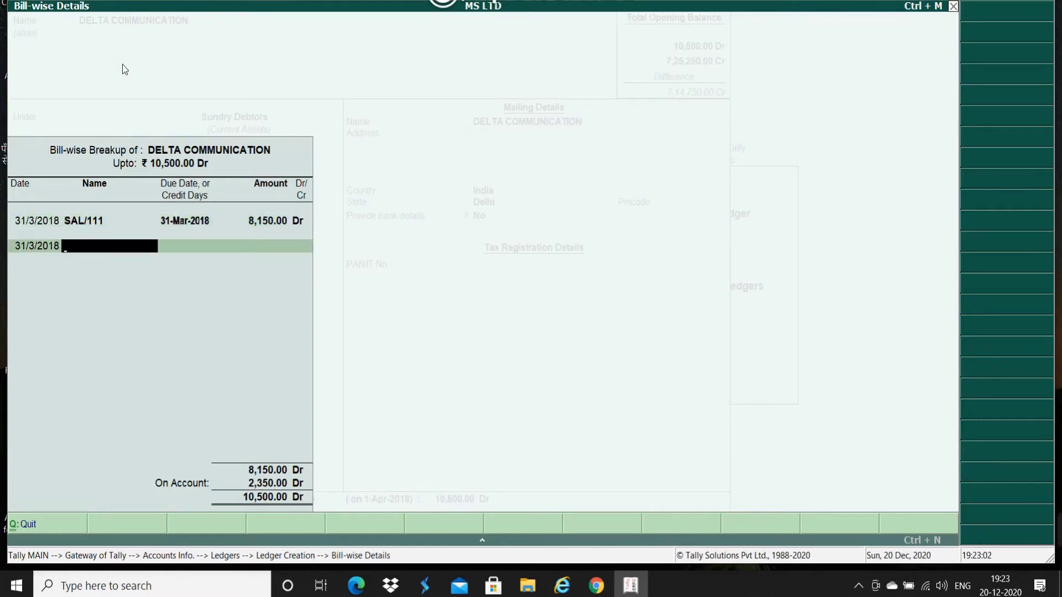
pyautogui.write('SAL/112')
pyautogui.press('Return')
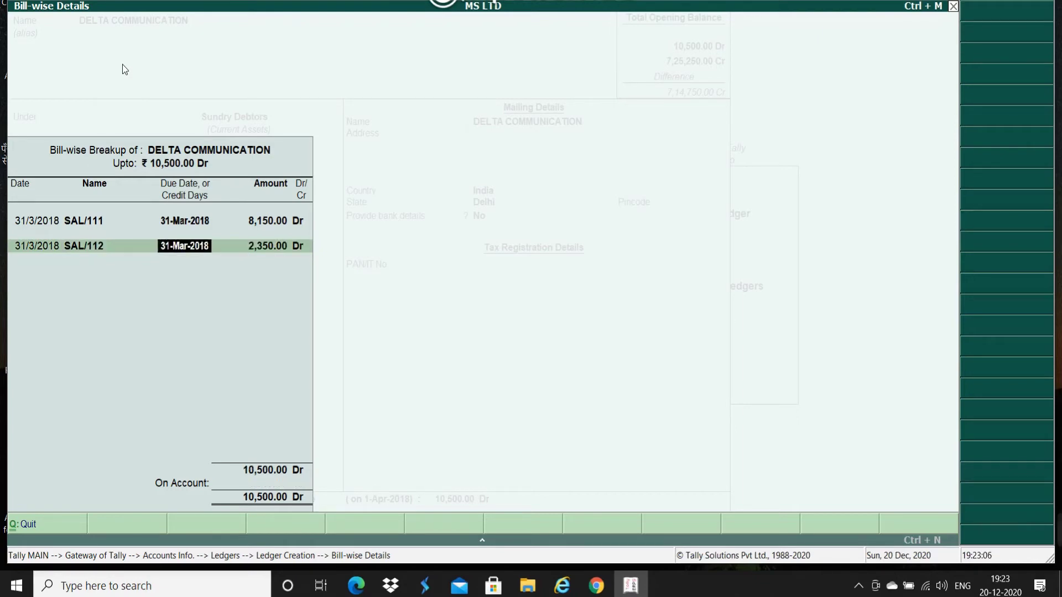
pyautogui.press('Return')
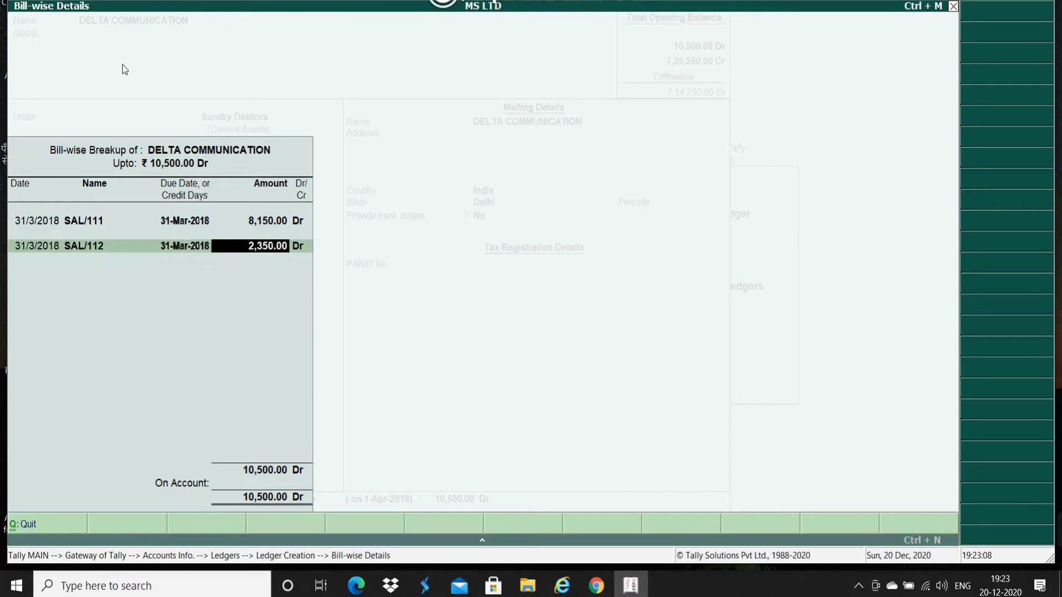
pyautogui.press('Return')
pyautogui.press('Return')
pyautogui.press('Return')
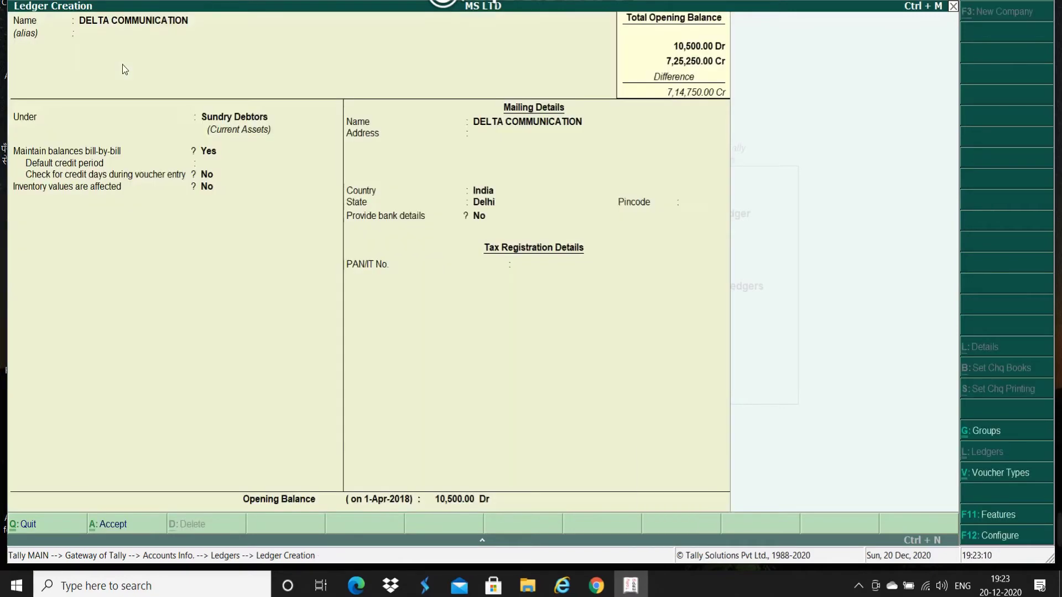
pyautogui.press('Return')
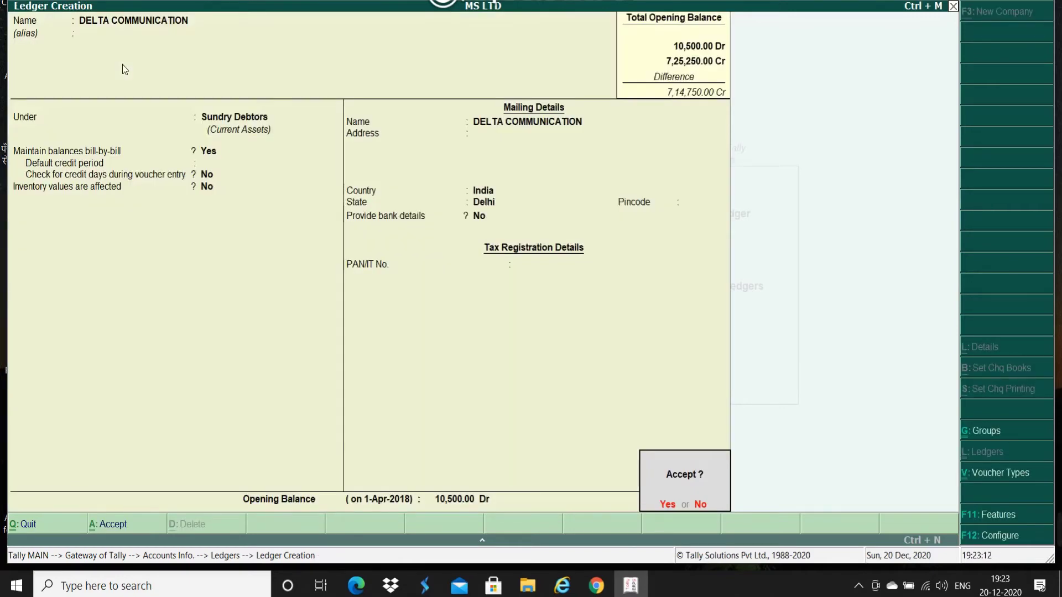
pyautogui.press('Return')
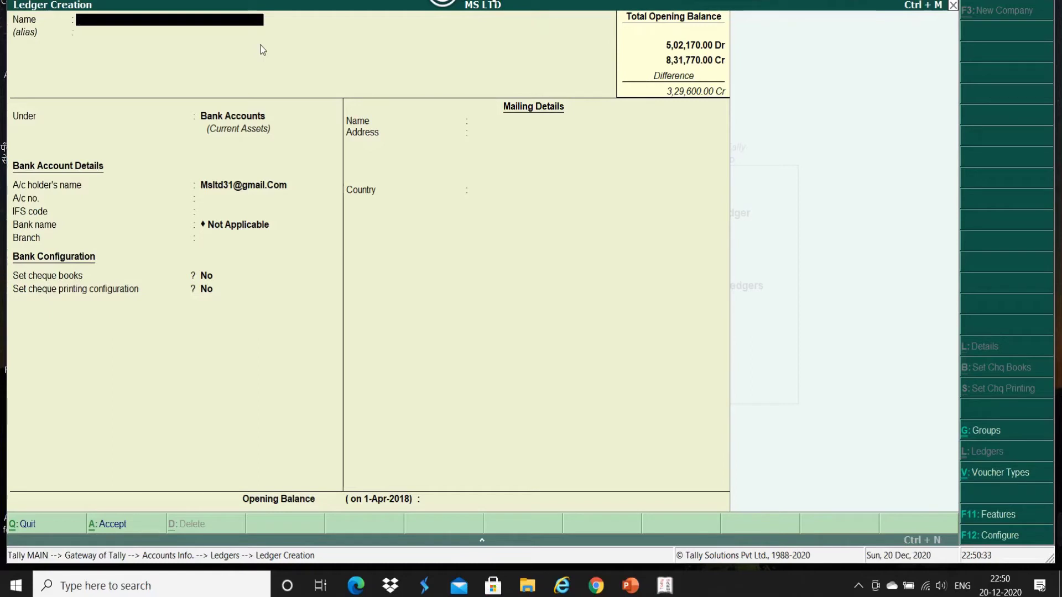
# Step: Name a new ledger SBI A/C plus its account number, kept under Bank Accounts
pyautogui.click(128, 25)
pyautogui.write('S')
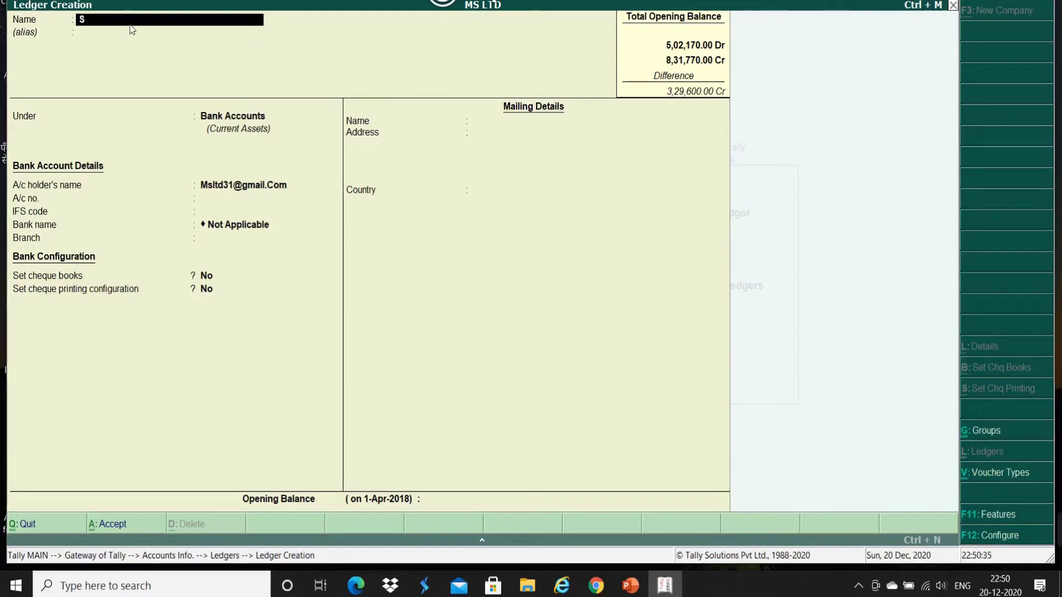
pyautogui.write('BI A/C')
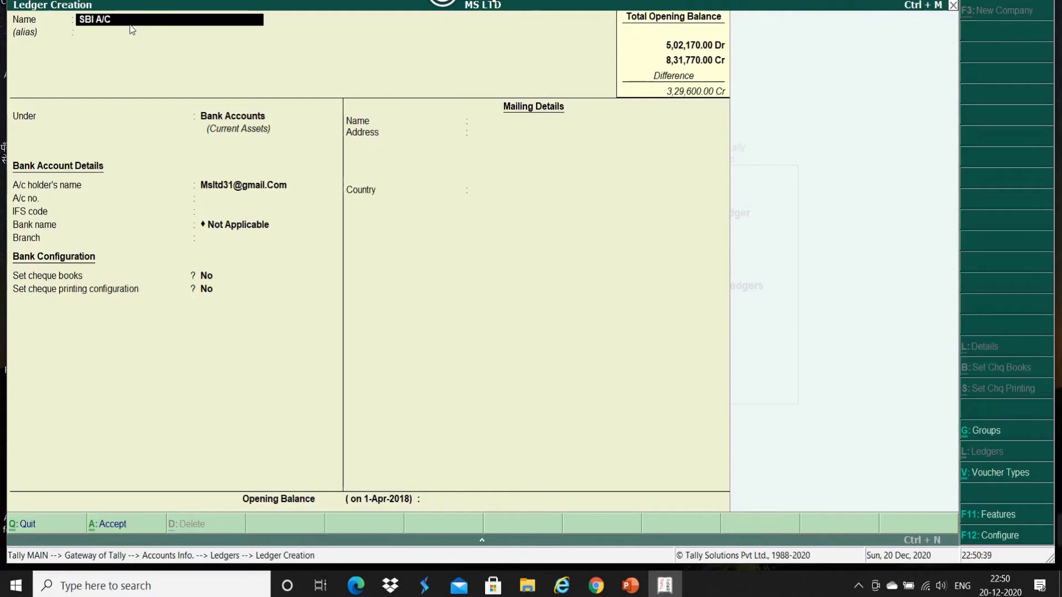
pyautogui.press('Return')
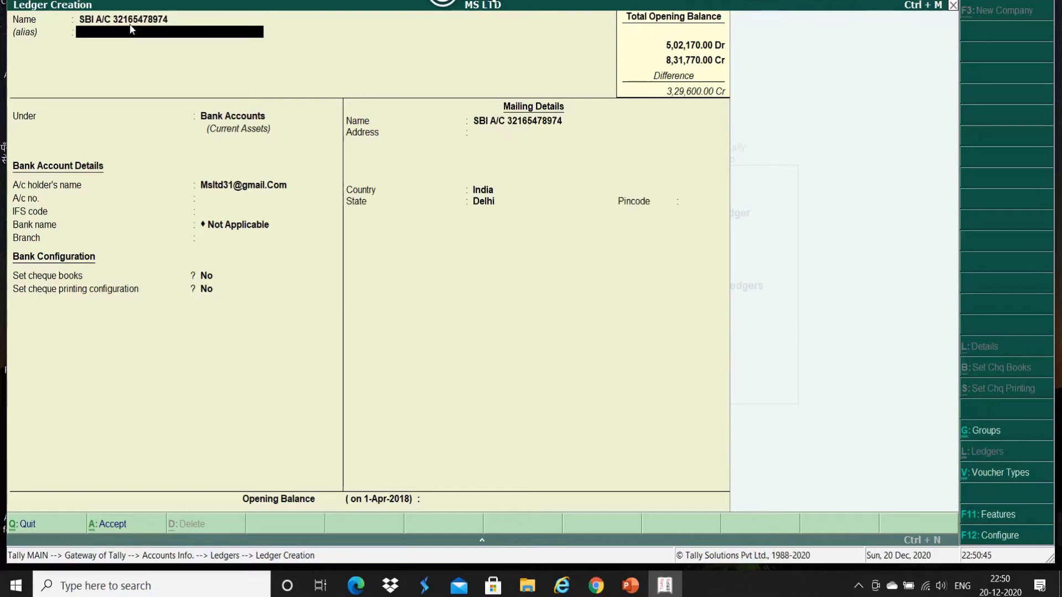
pyautogui.press('Return')
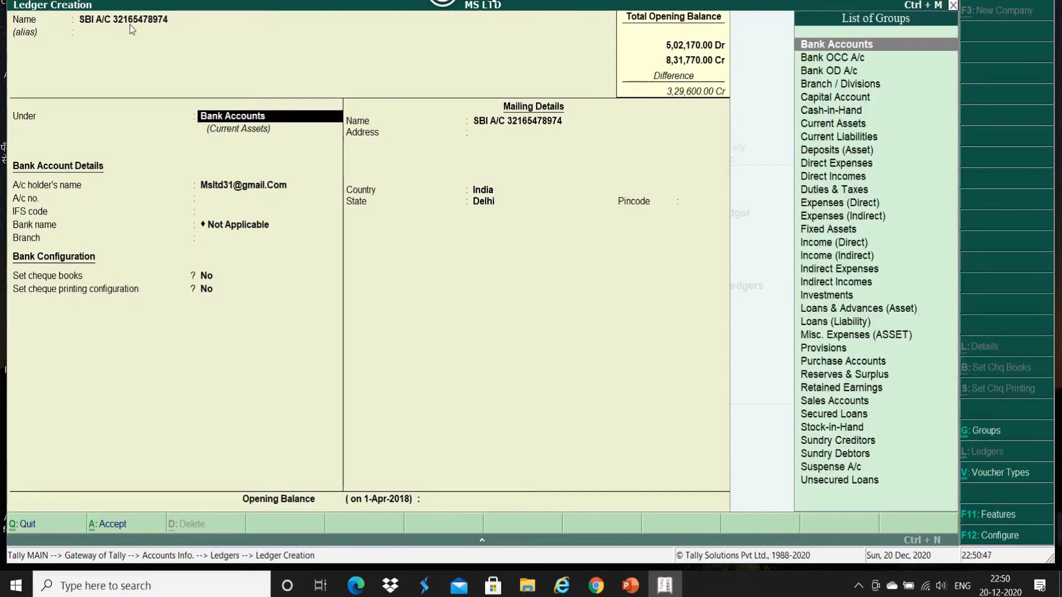
pyautogui.press('Return')
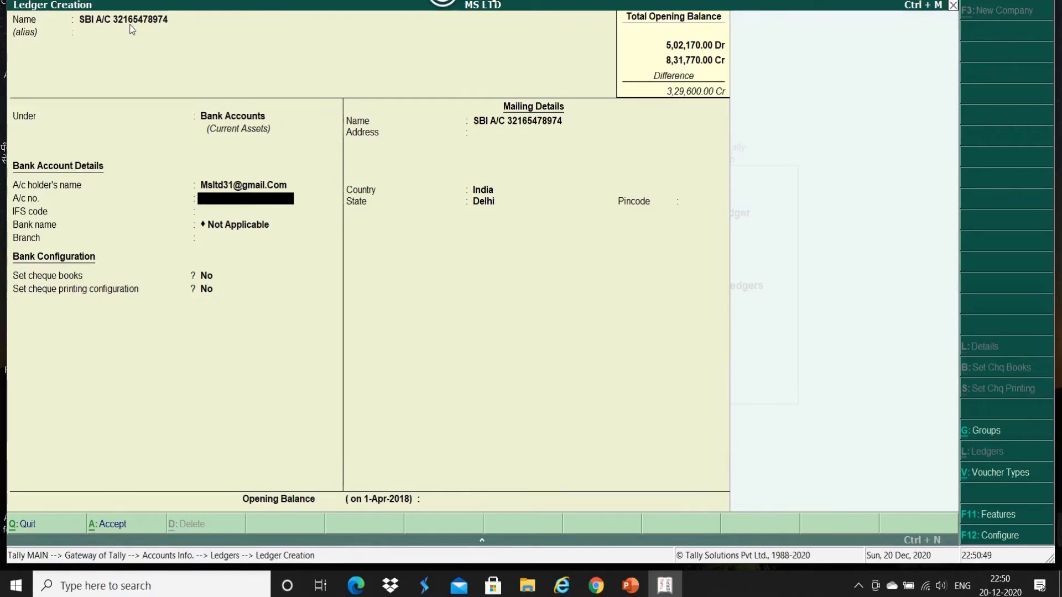
pyautogui.press('Return')
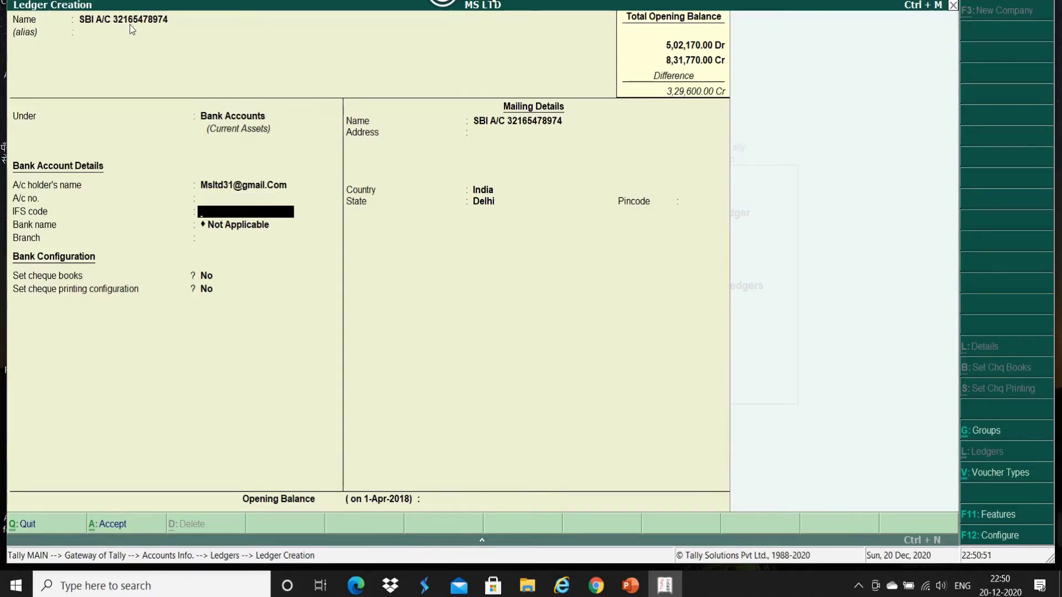
# Step: Skip the bank detail fields and give the SBI ledger a 2,00,000 Dr opening balance
pyautogui.press('BackSpace')
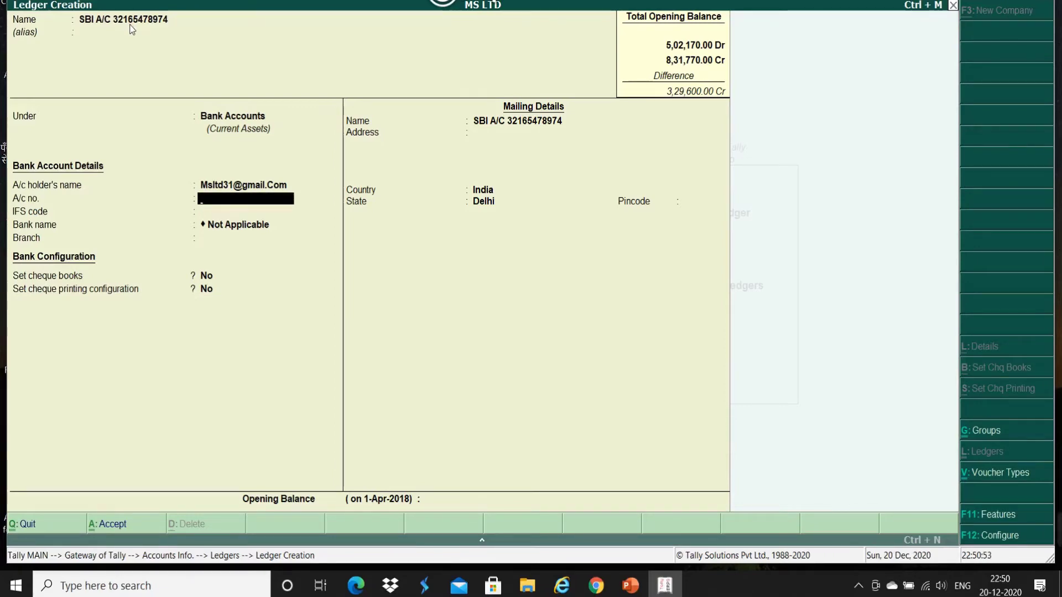
pyautogui.press('Return')
pyautogui.press('Return')
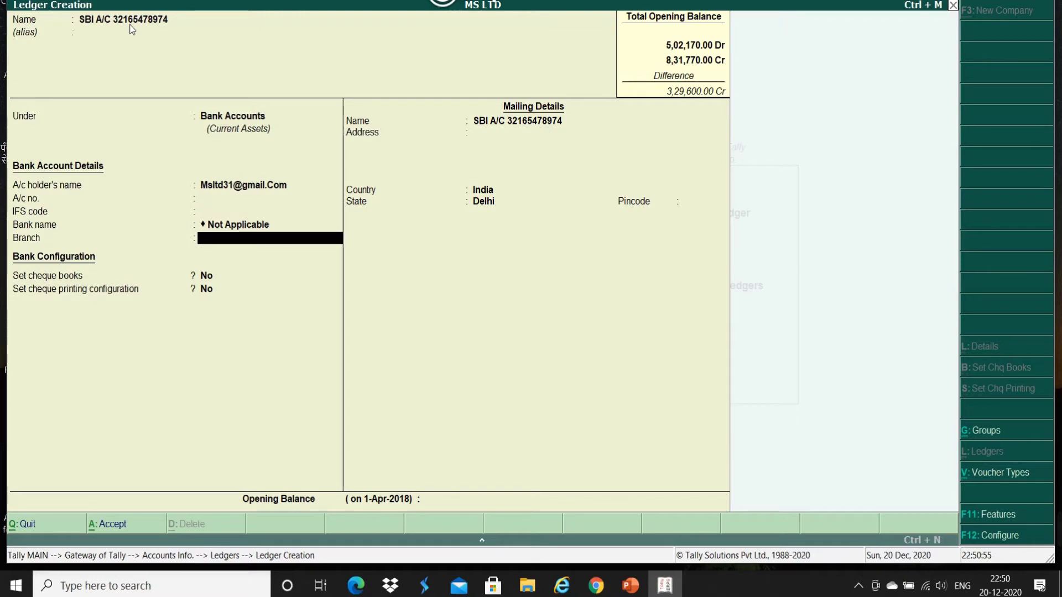
pyautogui.press('Return')
pyautogui.press('Return')
pyautogui.press('Return')
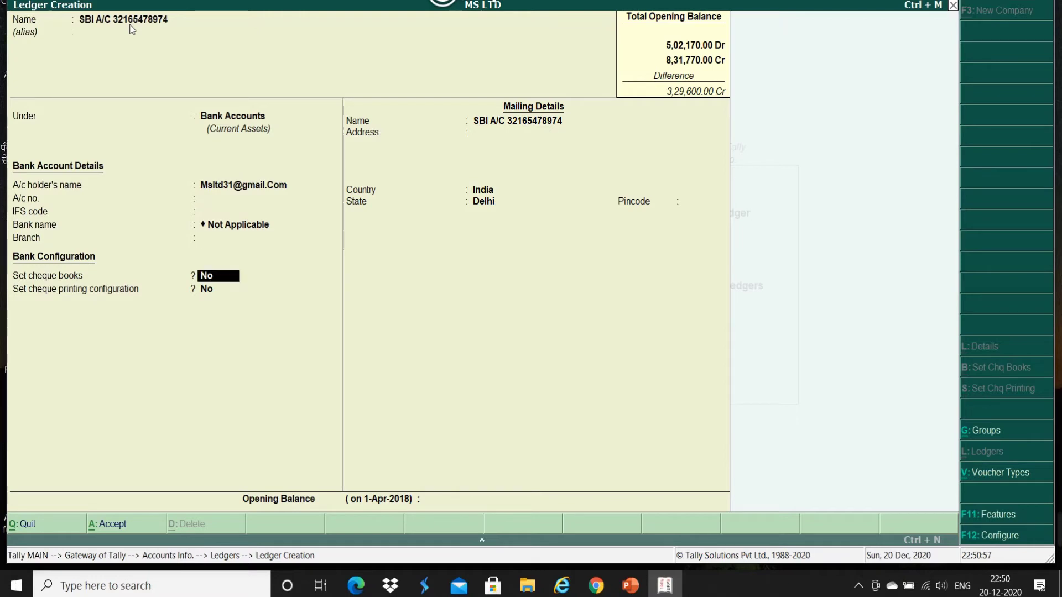
pyautogui.press('Return')
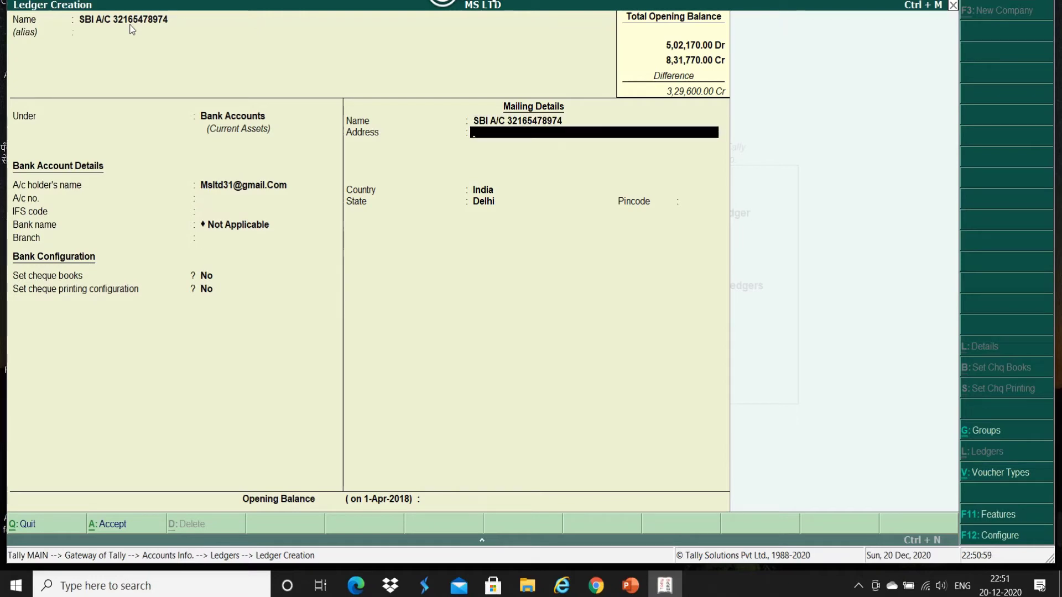
pyautogui.press('Return')
pyautogui.press('Return')
pyautogui.press('Return')
pyautogui.press('Return')
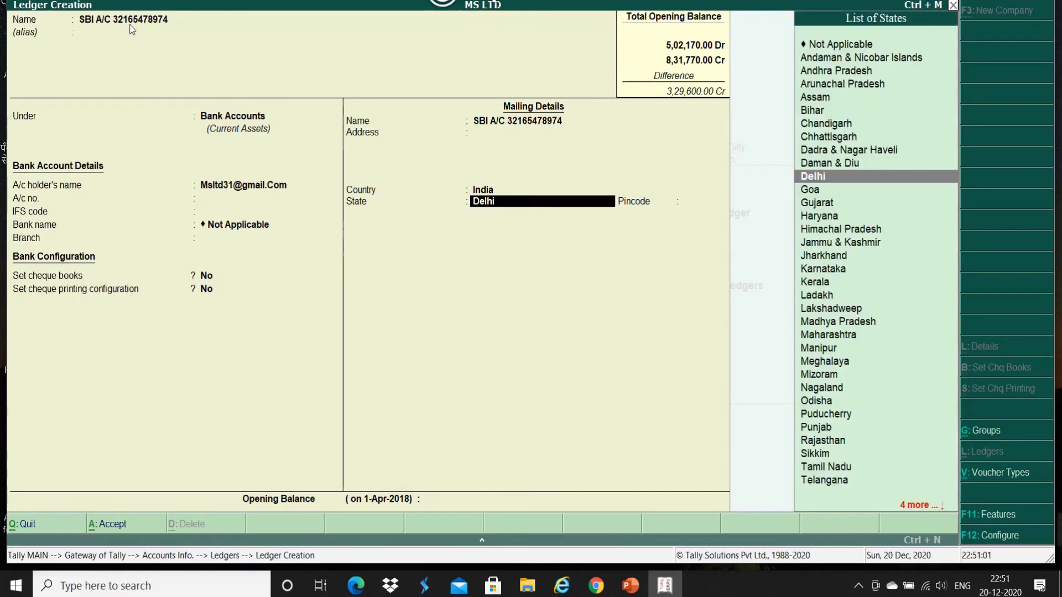
pyautogui.write('2,00,00')
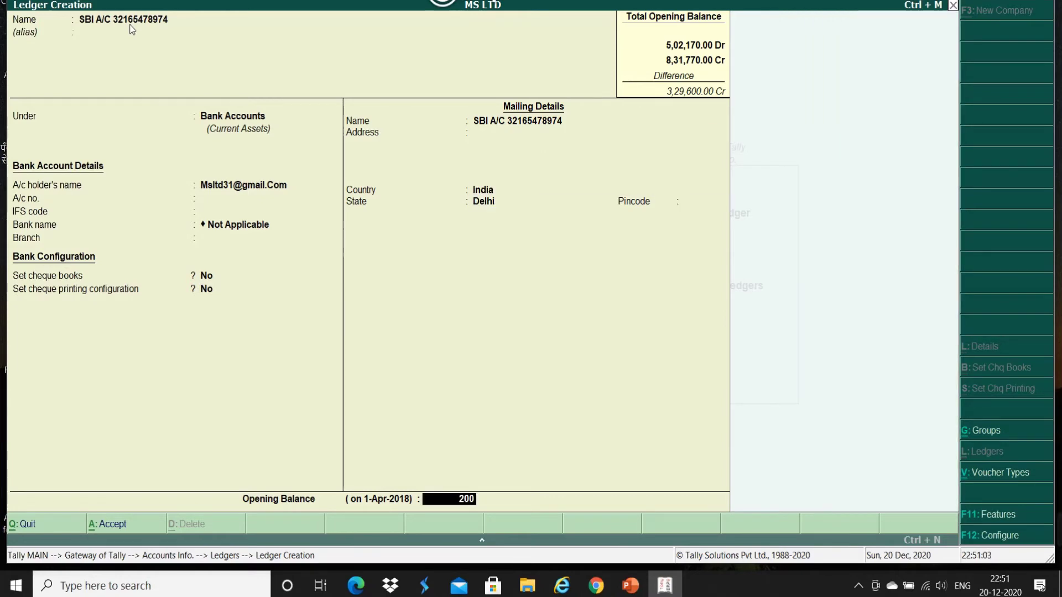
pyautogui.write('000')
pyautogui.press('Return')
pyautogui.press('Return')
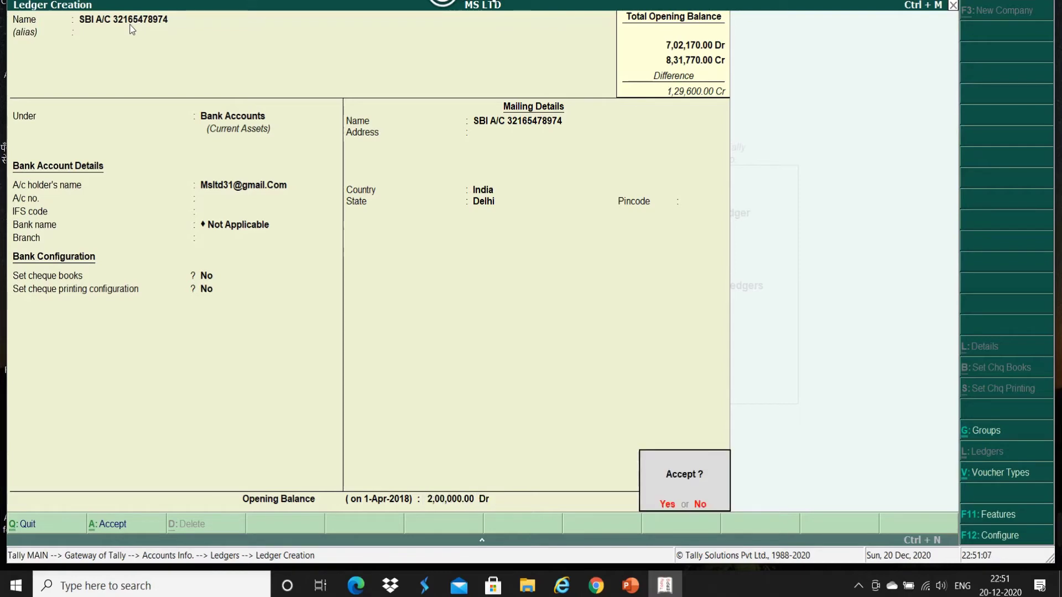
pyautogui.press('Return')
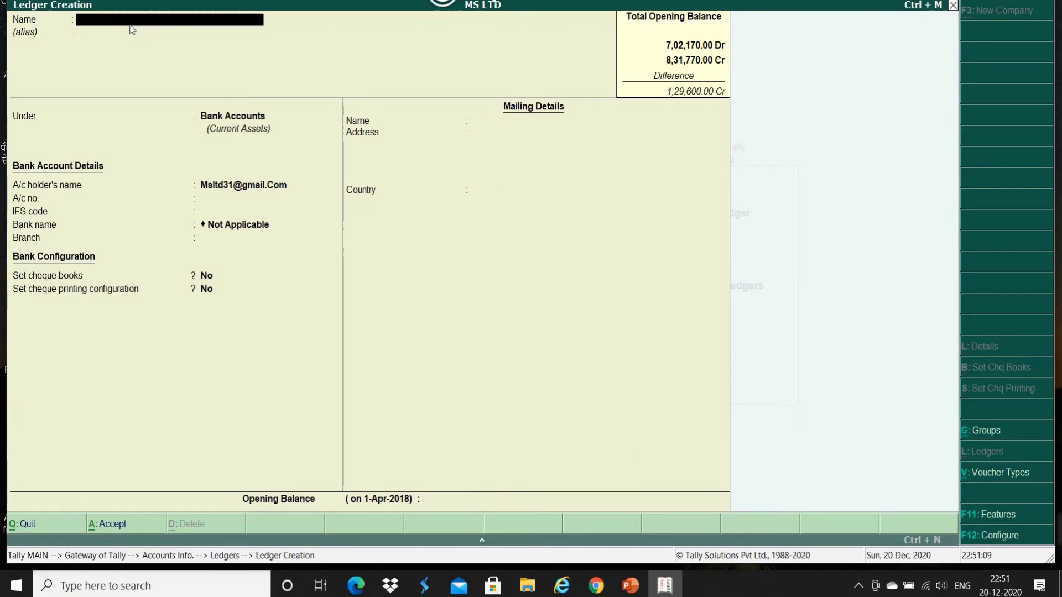
# Step: Create AXIS BANK A/C under Bank Accounts, state Delhi, with 36,000 Dr opening balance and save it
pyautogui.write('AXIS BANK A/C')
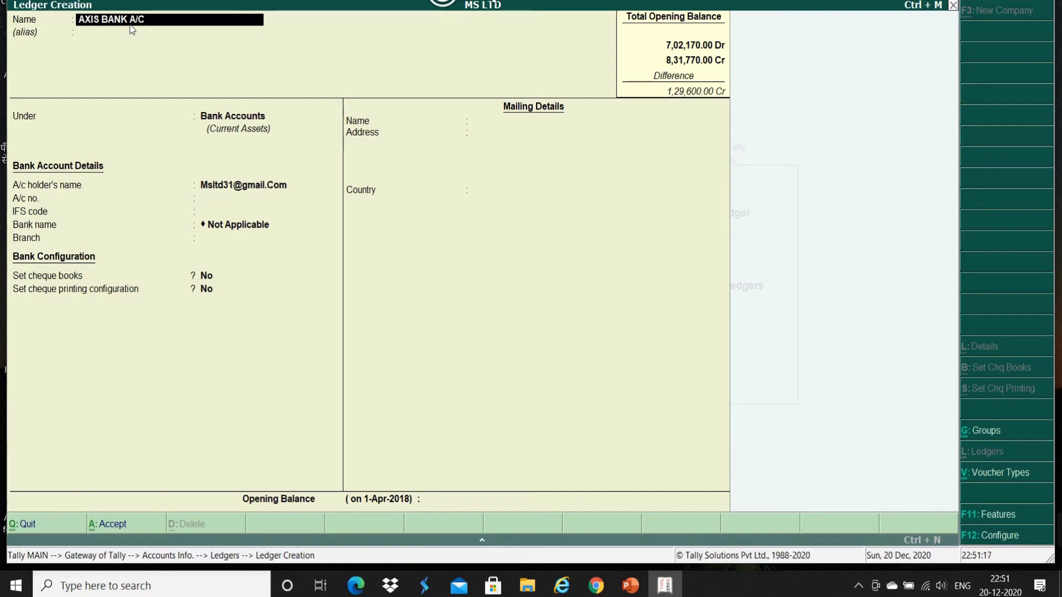
pyautogui.press('Return')
pyautogui.press('Return')
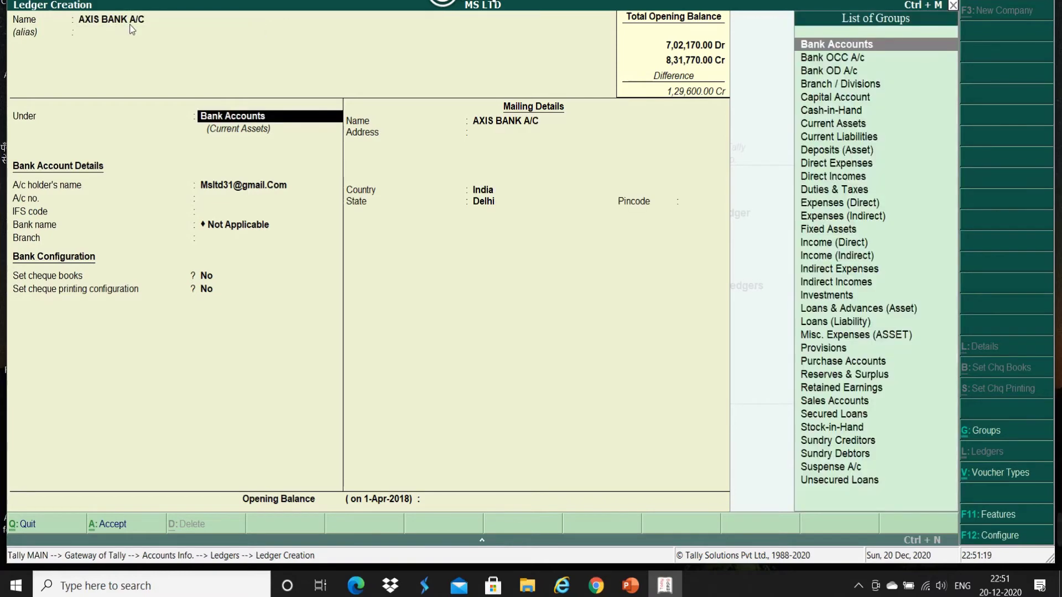
pyautogui.press('Return')
pyautogui.press('Return')
pyautogui.press('Return')
pyautogui.press('Return')
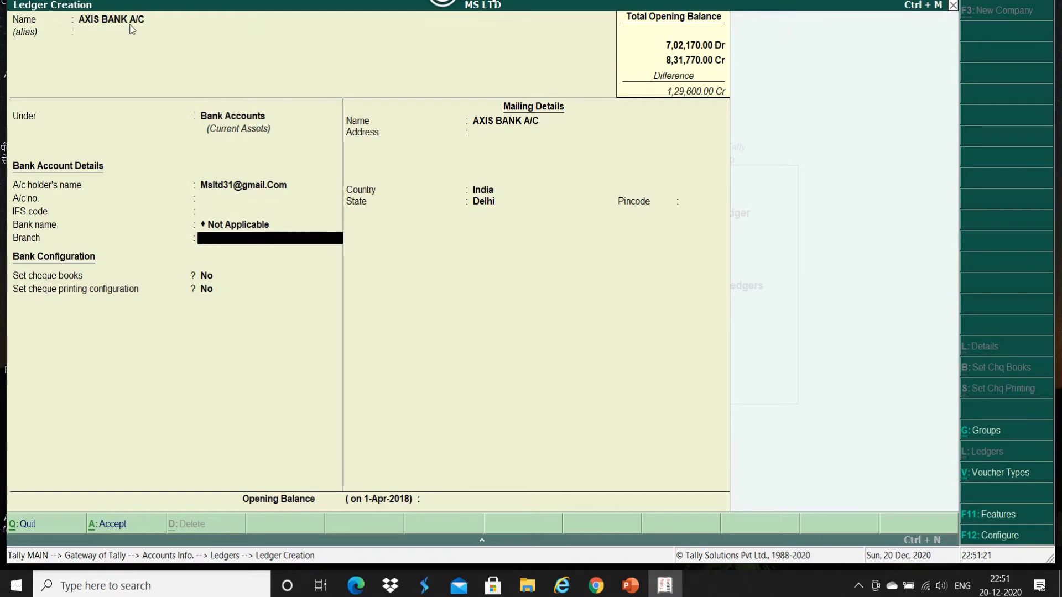
pyautogui.press('Return')
pyautogui.press('Return')
pyautogui.press('Return')
pyautogui.press('Return')
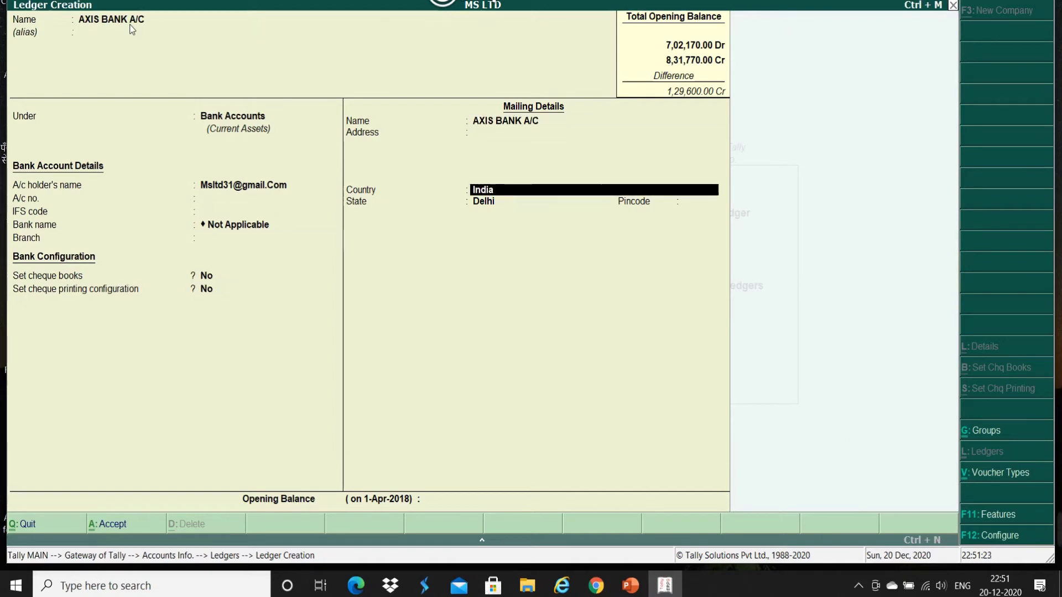
pyautogui.press('Return')
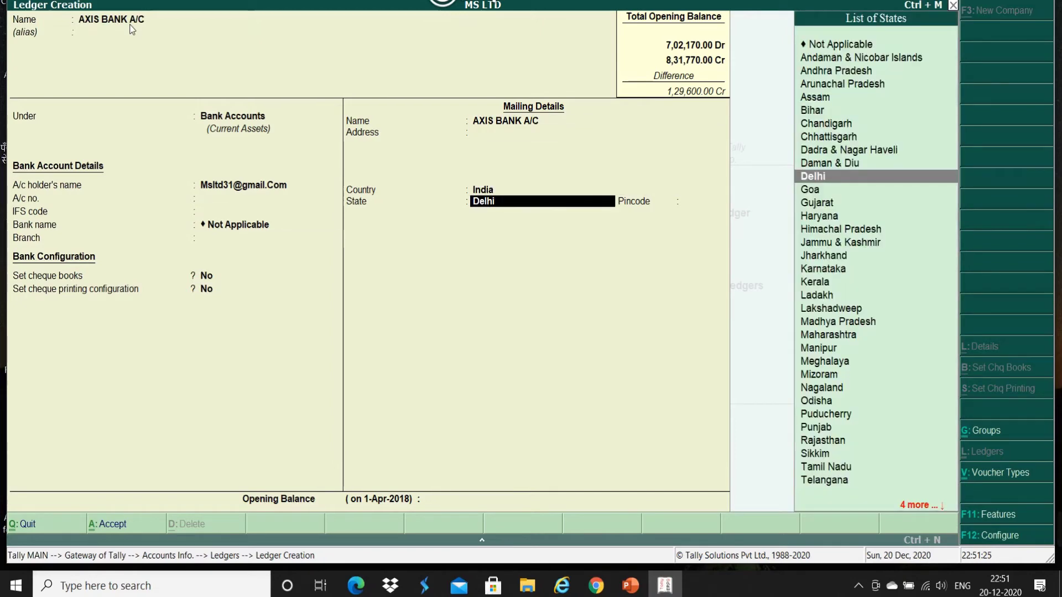
pyautogui.press('Return')
pyautogui.write('36000')
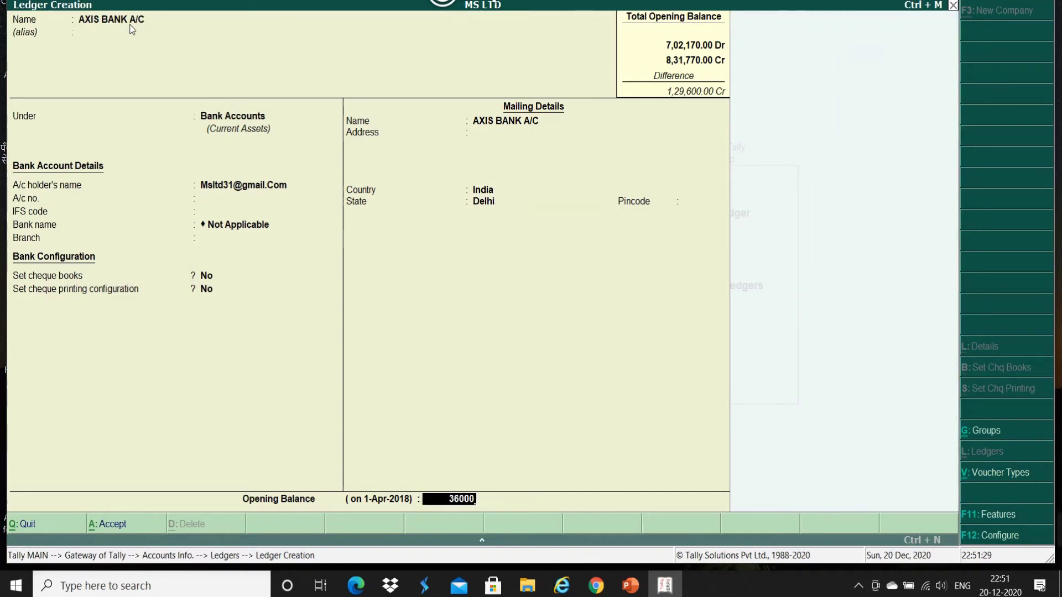
pyautogui.press('Return')
pyautogui.press('Return')
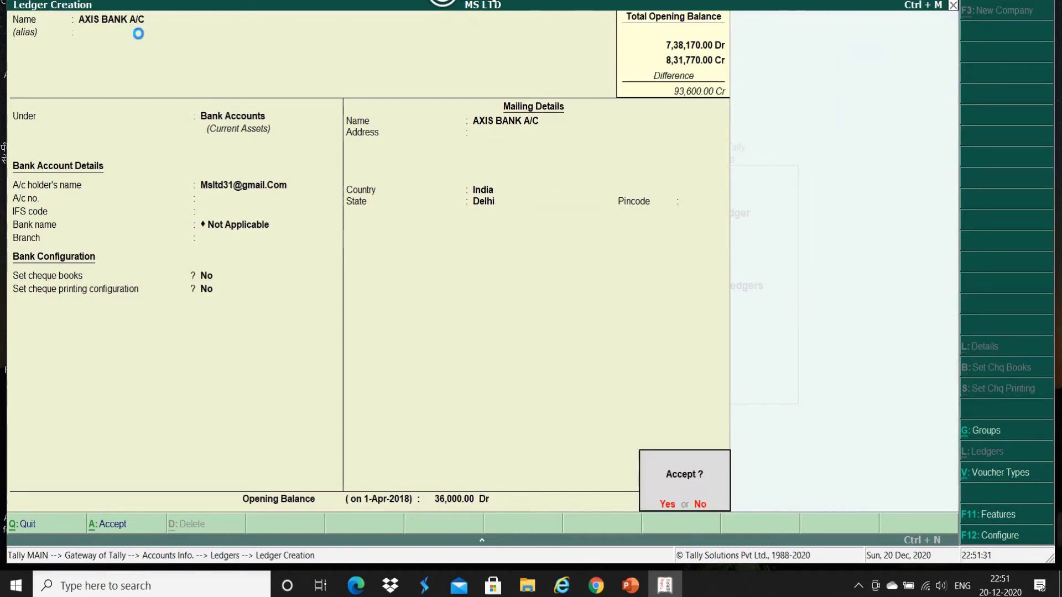
pyautogui.press('Return')
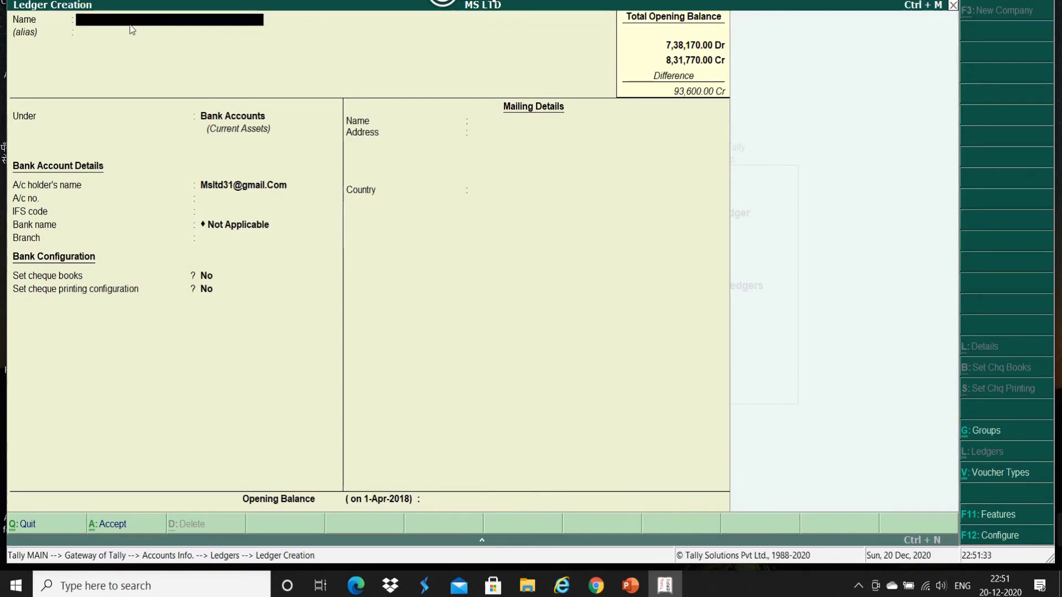
# Step: Name a new ledger 10% INVESTMENT A/C and place it under Investments
pyautogui.write('10% INVE')
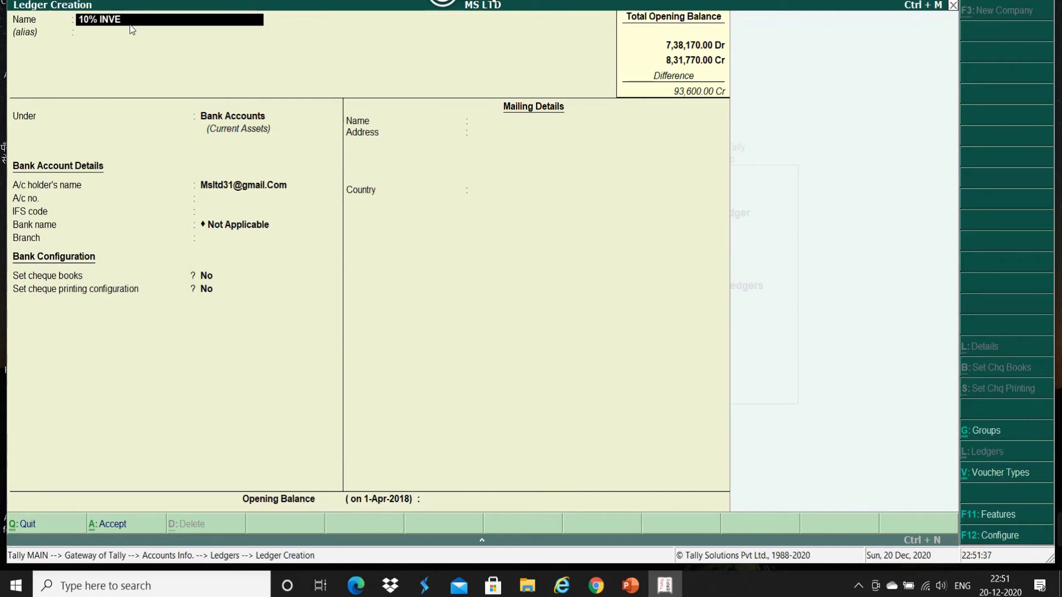
pyautogui.write('STMENT A/C')
pyautogui.press('Return')
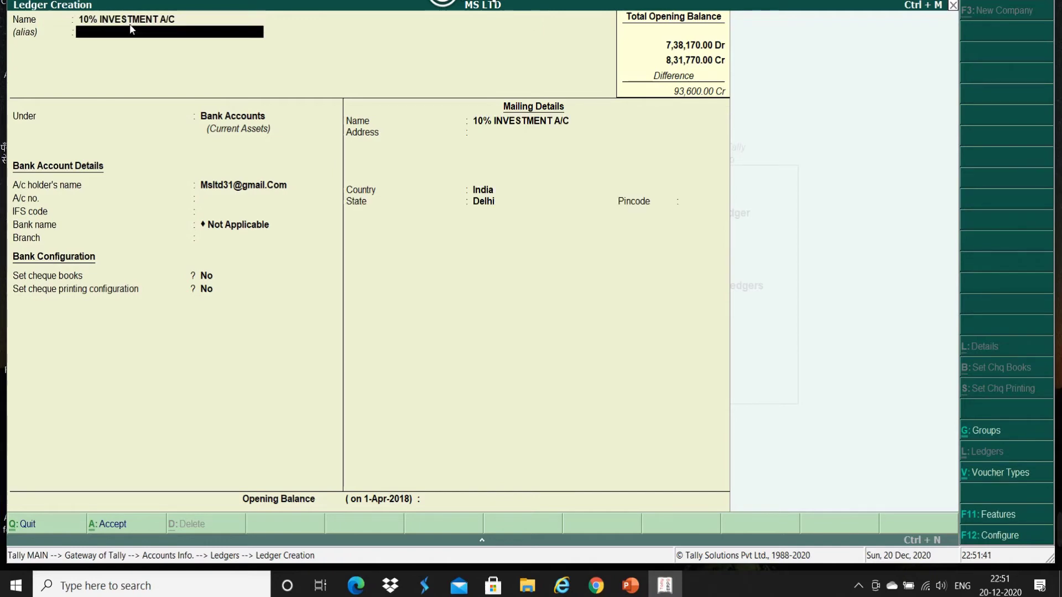
pyautogui.press('Return')
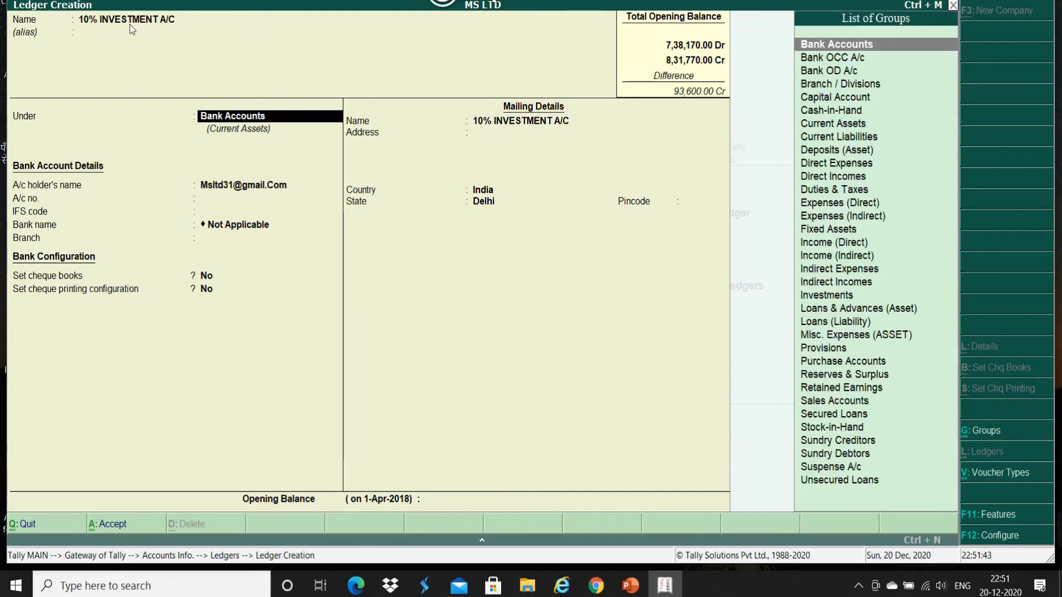
pyautogui.write('IN')
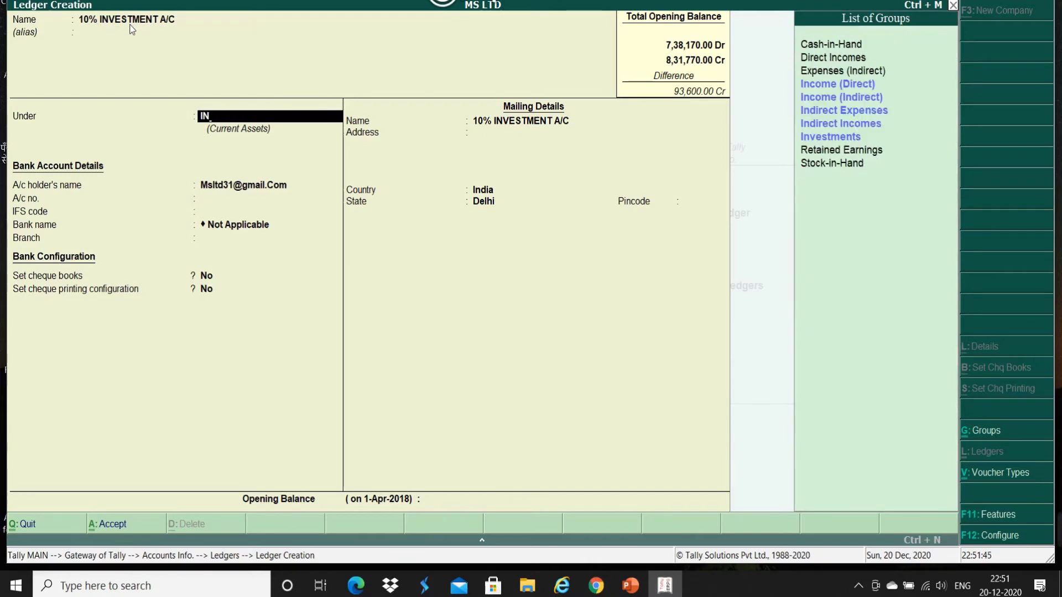
pyautogui.press('Down')
pyautogui.press('Down')
pyautogui.press('Down')
pyautogui.press('Down')
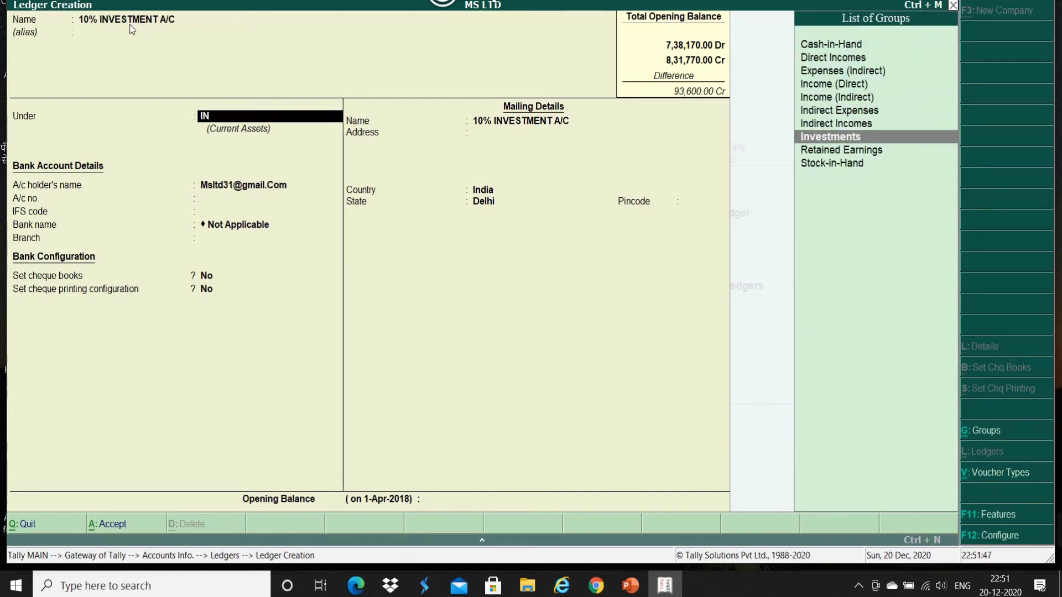
pyautogui.press('Return')
pyautogui.press('Return')
pyautogui.press('Return')
pyautogui.press('Return')
pyautogui.press('Return')
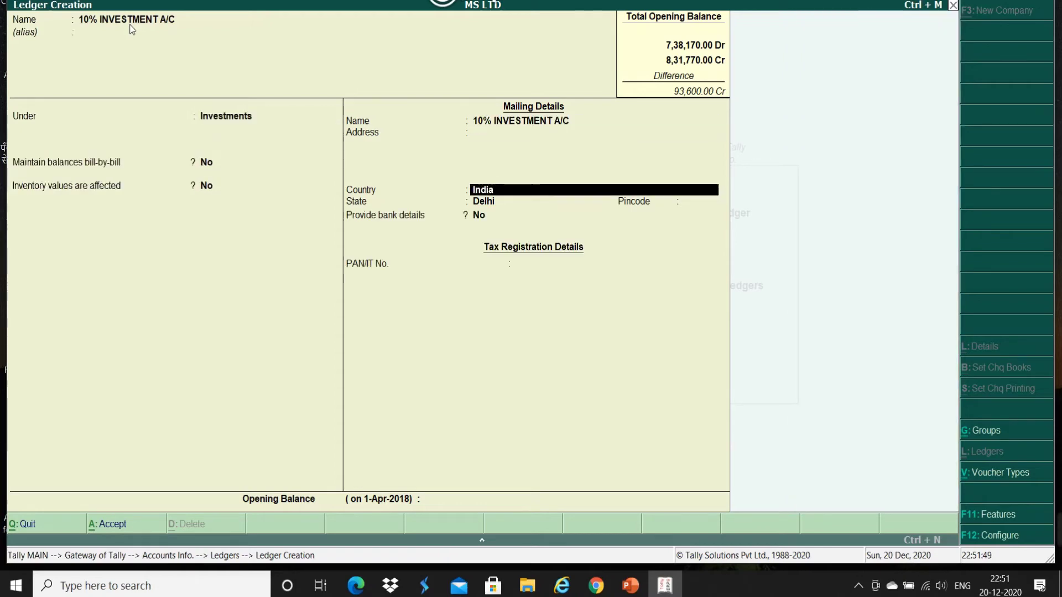
# Step: Give 10% INVESTMENT A/C a 10,000 Dr opening balance and save it
pyautogui.press('Return')
pyautogui.press('Return')
pyautogui.press('Return')
pyautogui.press('Return')
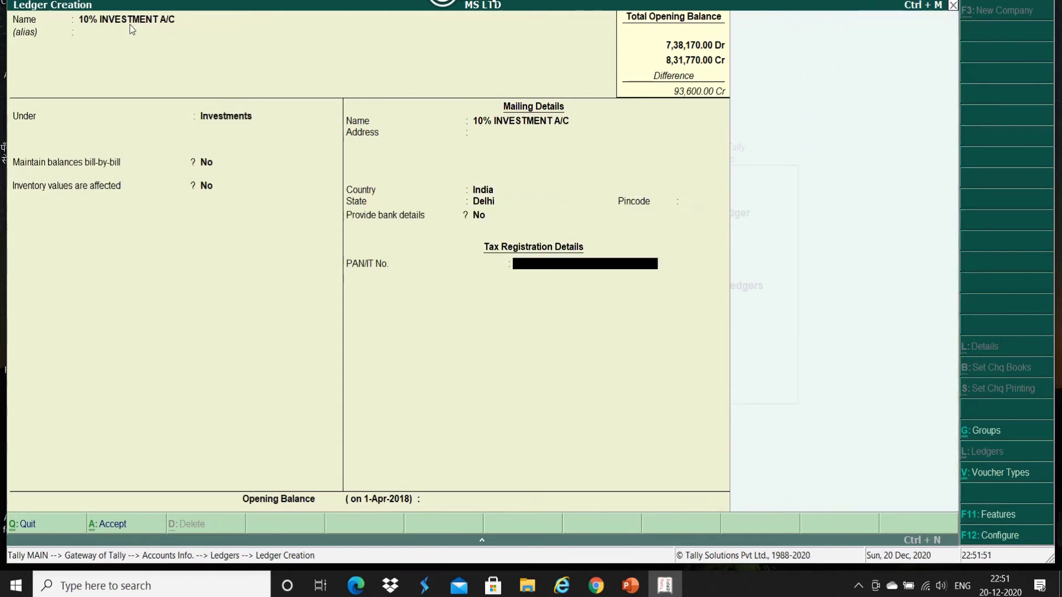
pyautogui.press('Return')
pyautogui.write('10,000')
pyautogui.press('Return')
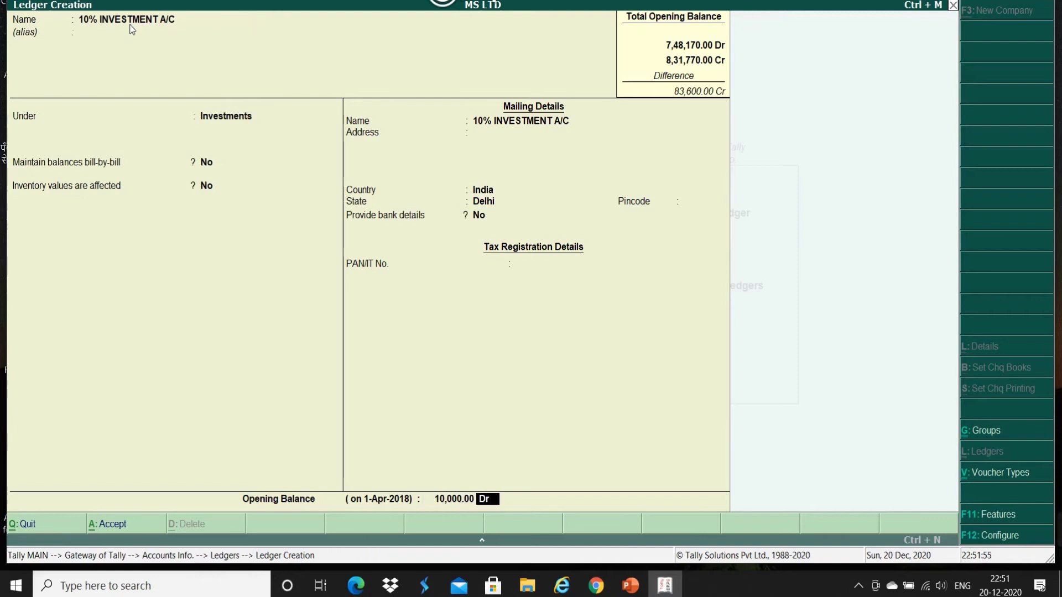
pyautogui.press('Return')
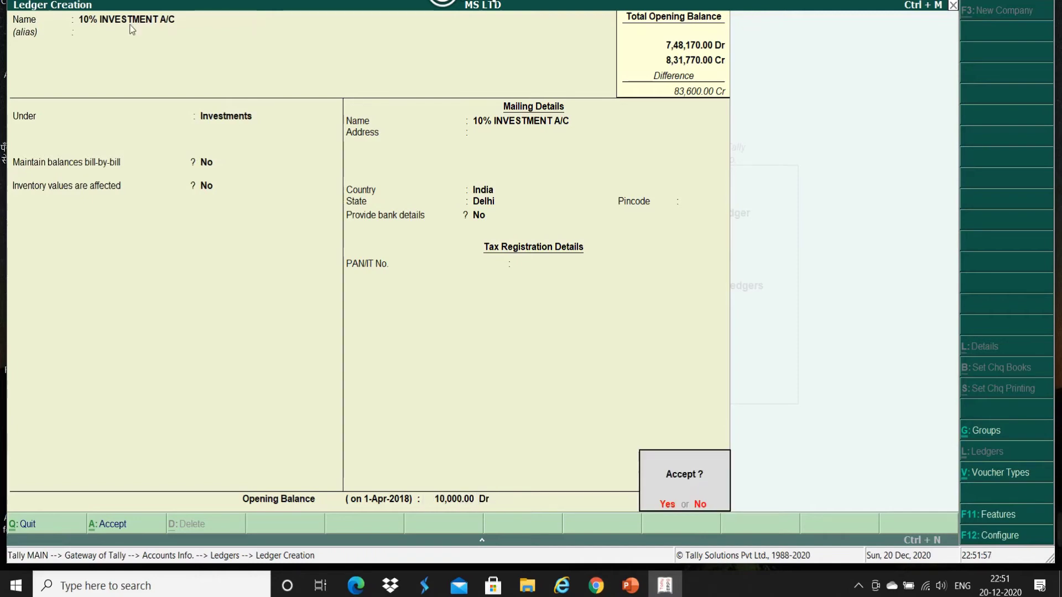
pyautogui.press('Return')
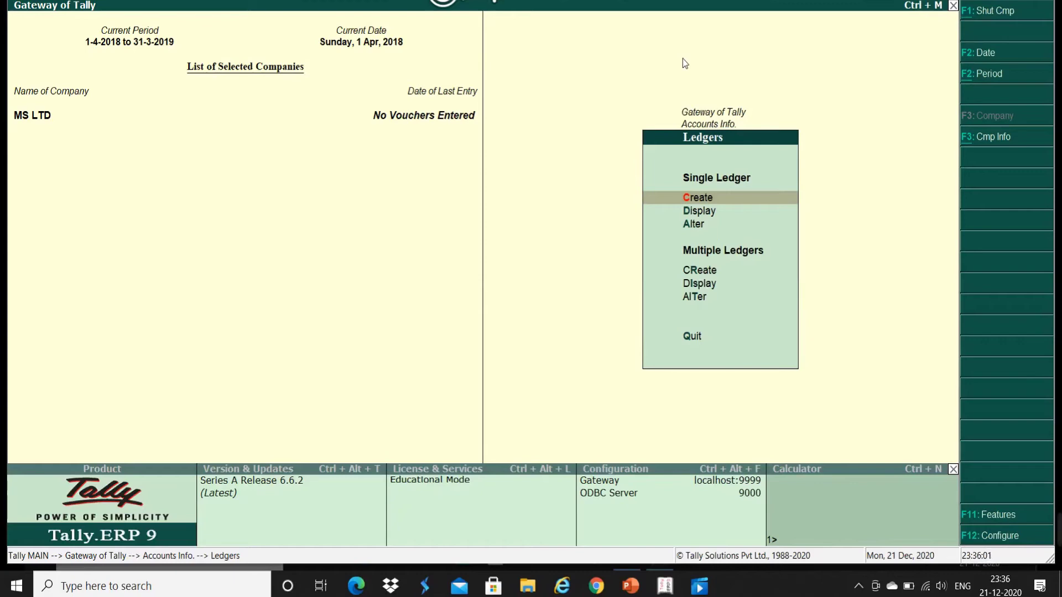
# Step: Choose single-ledger Alter and open the CASH ledger from the list
pyautogui.click(695, 224)
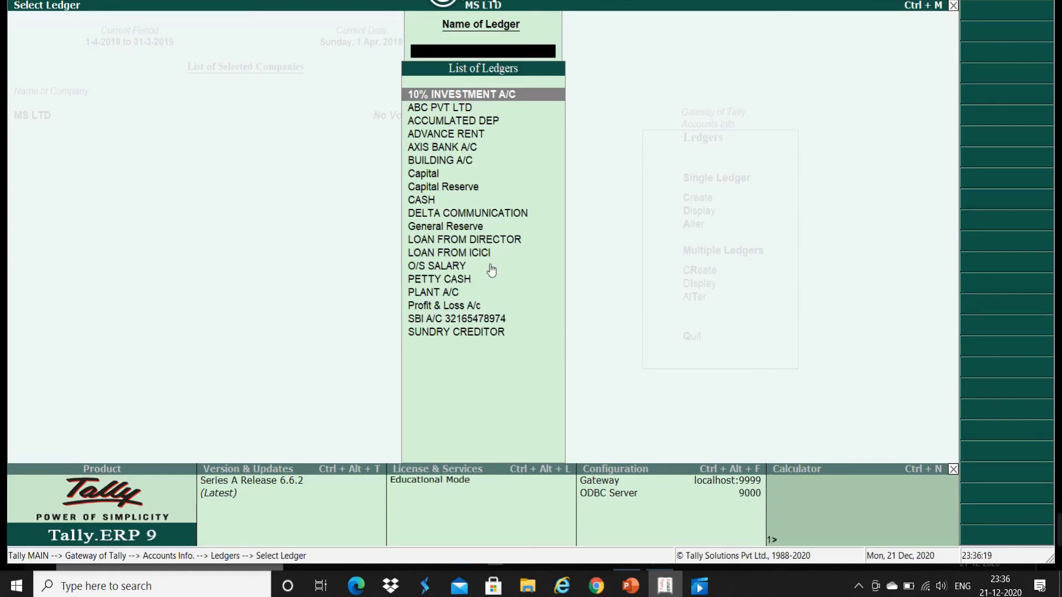
pyautogui.press('Down')
pyautogui.press('Down')
pyautogui.press('Down')
pyautogui.press('Down')
pyautogui.press('Down')
pyautogui.press('Down')
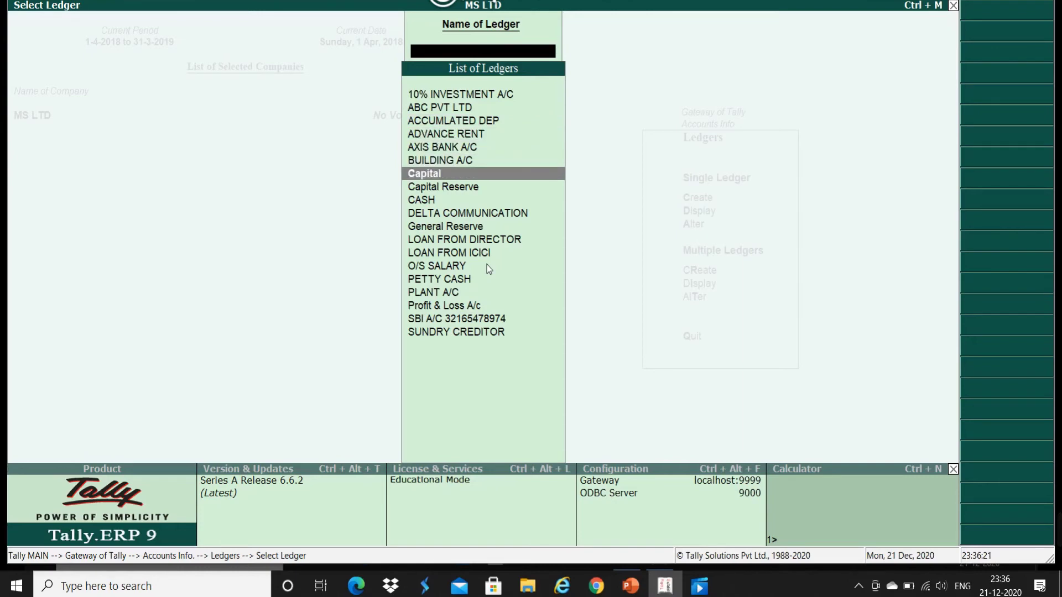
pyautogui.press('Down')
pyautogui.press('Down')
pyautogui.press('Return')
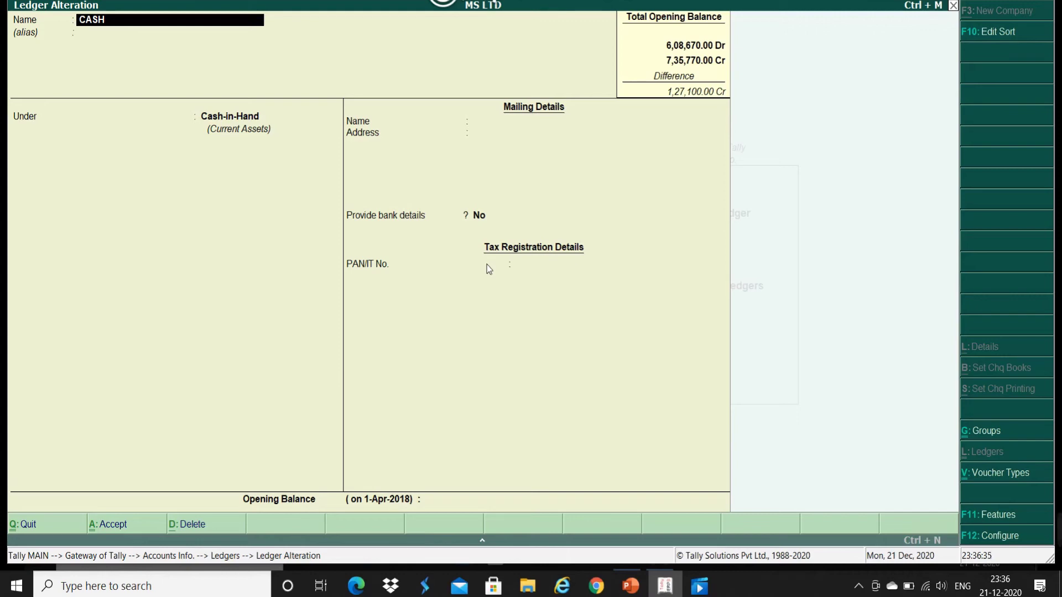
# Step: Enter 19,500 Dr as CASH's opening balance under Cash-in-Hand and save it
pyautogui.press('Return')
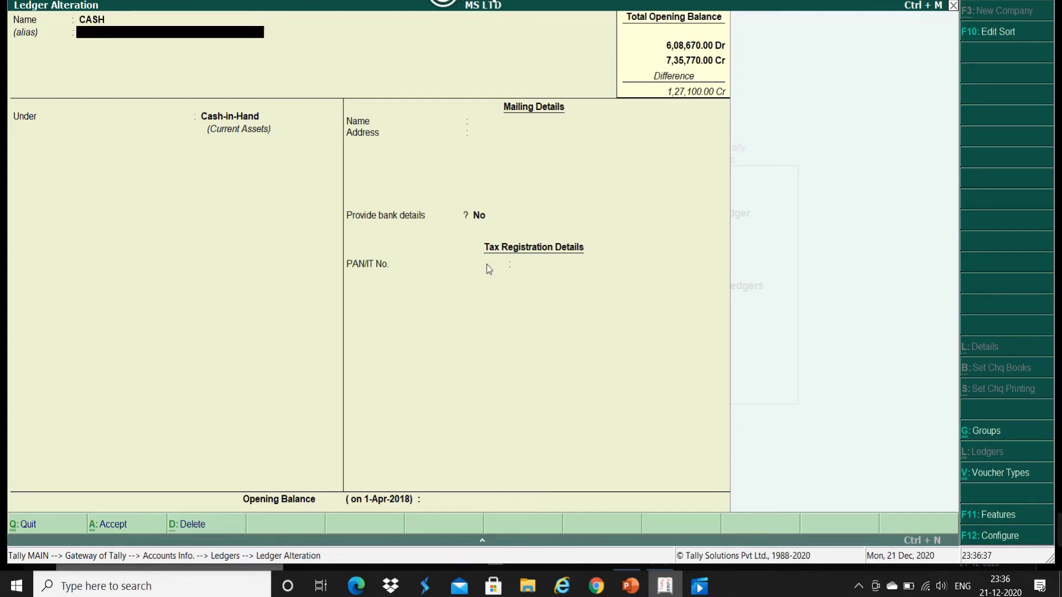
pyautogui.press('Return')
pyautogui.press('Return')
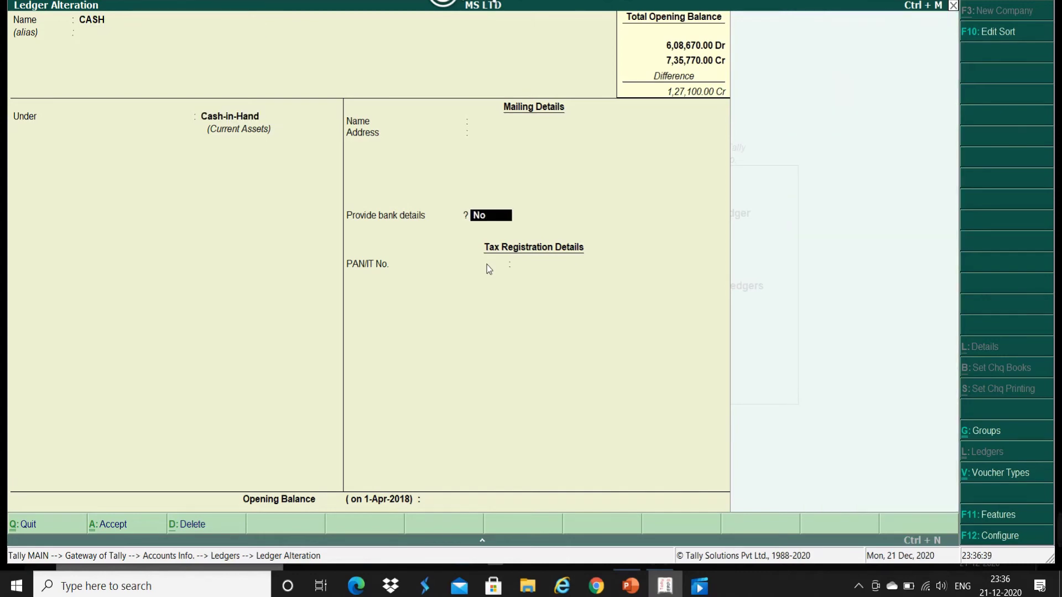
pyautogui.press('Return')
pyautogui.write('19500')
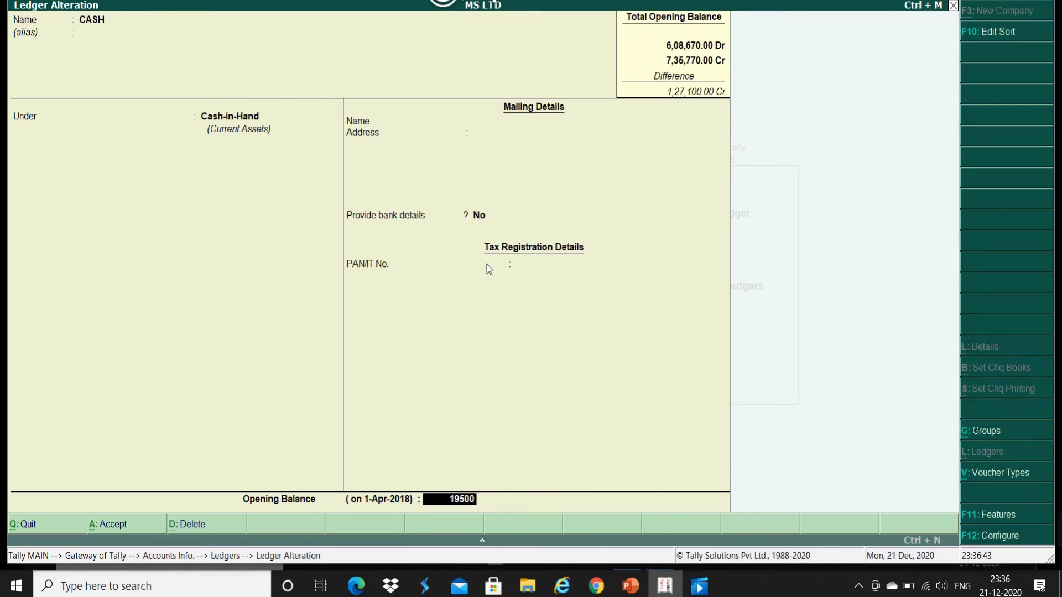
pyautogui.press('Return')
pyautogui.press('Return')
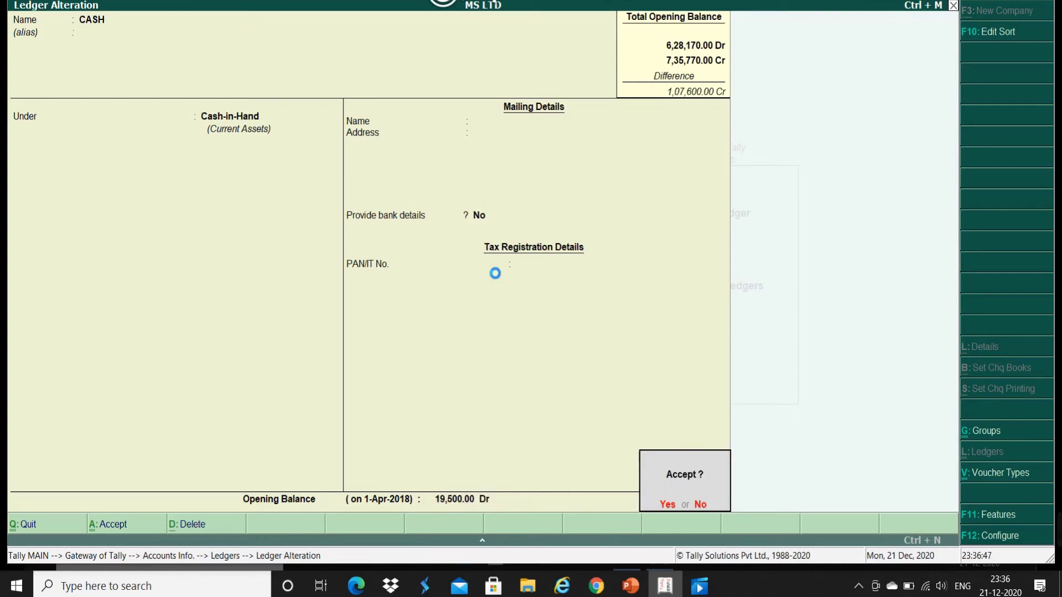
pyautogui.press('Down')
pyautogui.press('Down')
pyautogui.press('Down')
pyautogui.press('Down')
pyautogui.press('Down')
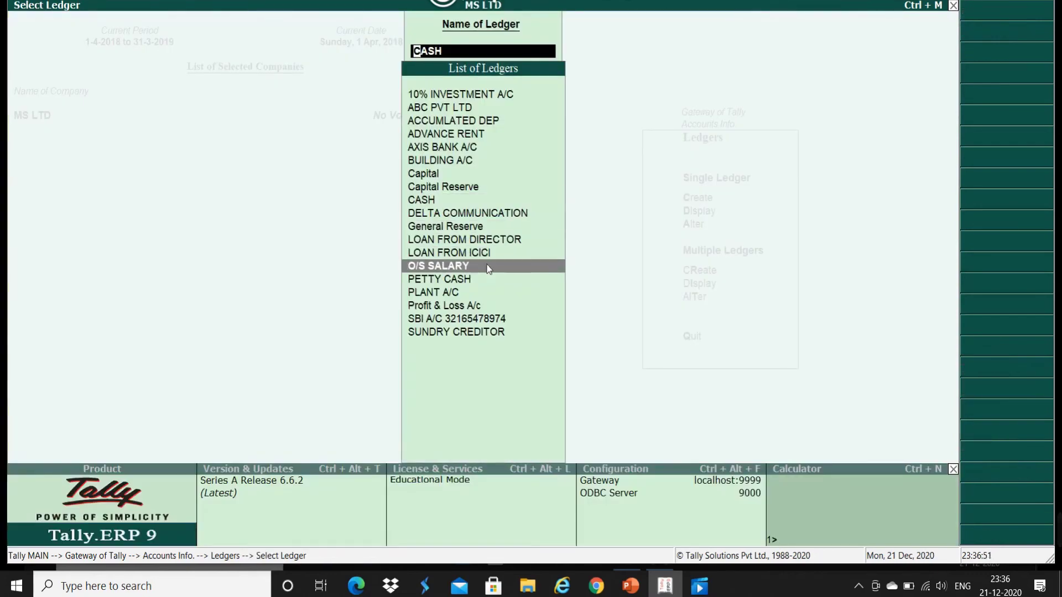
# Step: Open Profit & Loss A/c and save it with a 96,000 Cr opening balance
pyautogui.press('Down')
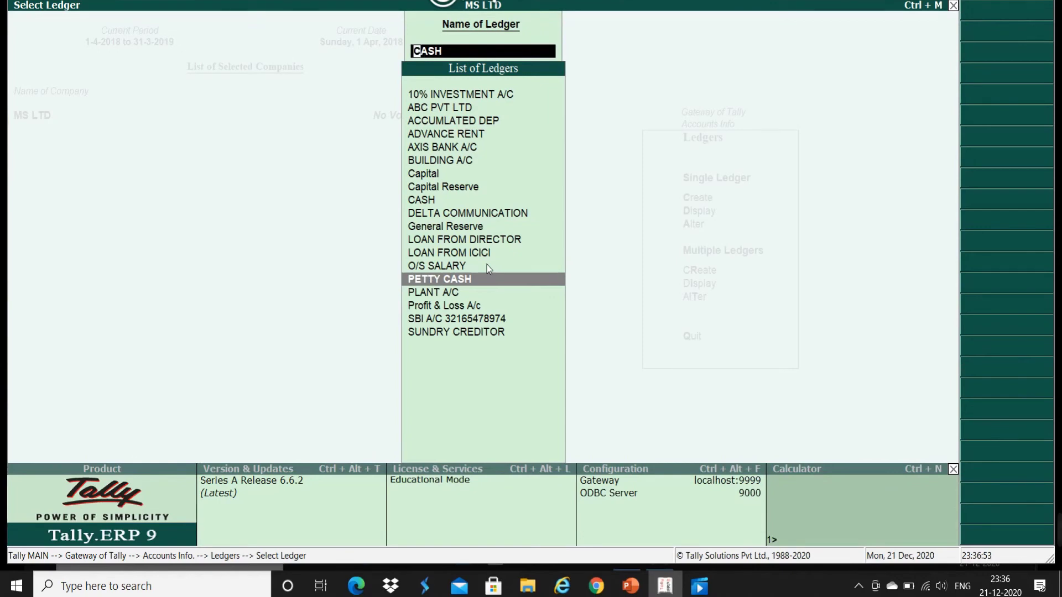
pyautogui.press('Down')
pyautogui.press('Down')
pyautogui.press('Return')
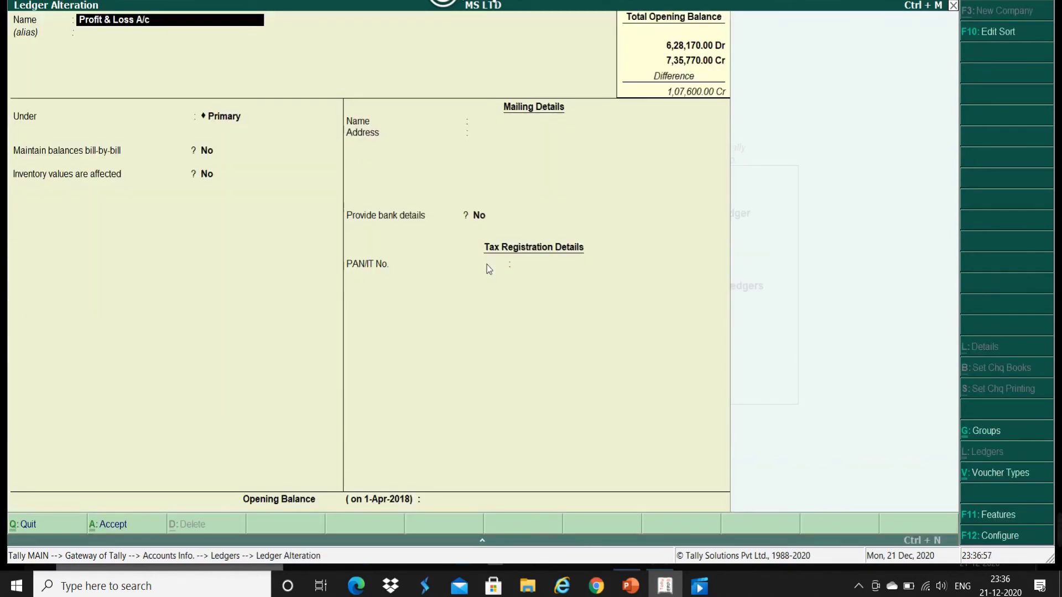
pyautogui.press('Return')
pyautogui.press('Return')
pyautogui.press('Return')
pyautogui.press('Return')
pyautogui.press('Return')
pyautogui.write('9')
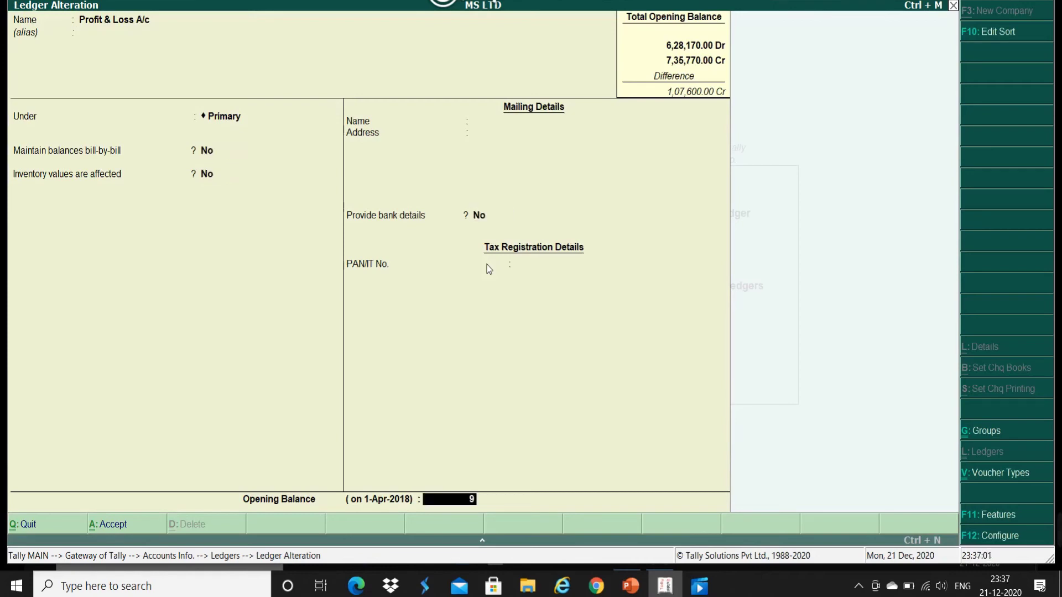
pyautogui.write('6000')
pyautogui.press('Return')
pyautogui.press('Return')
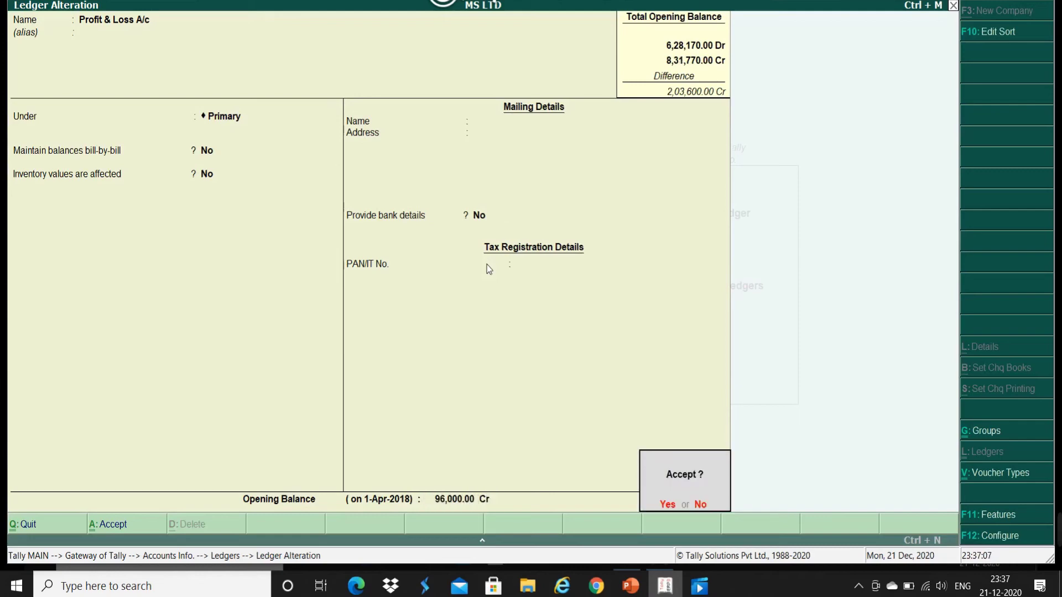
pyautogui.press('Return')
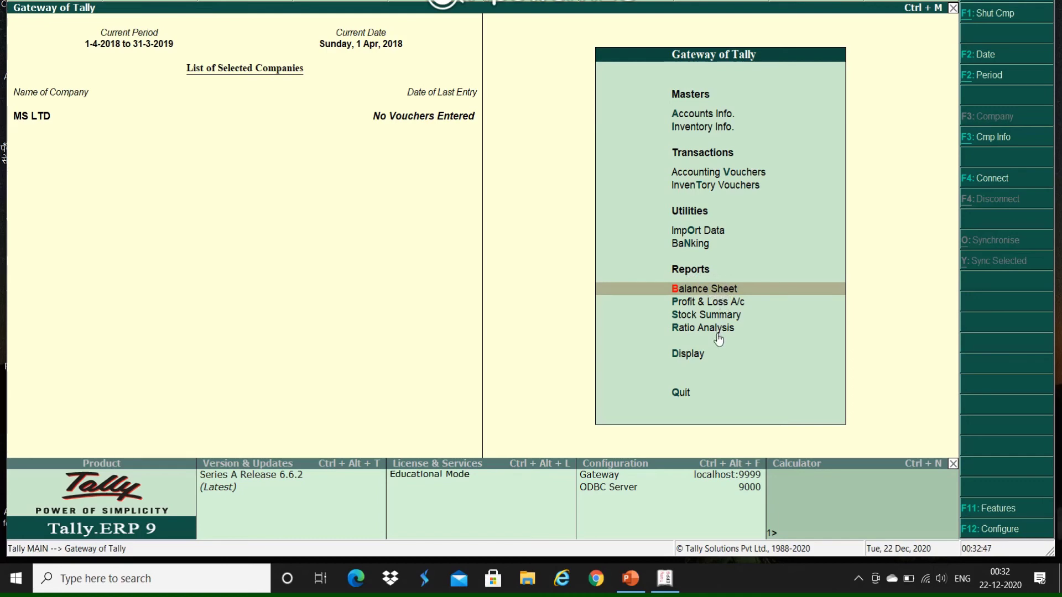
# Step: Open MS LTD's Balance Sheet as at 1-Apr-2018
pyautogui.click(726, 292)
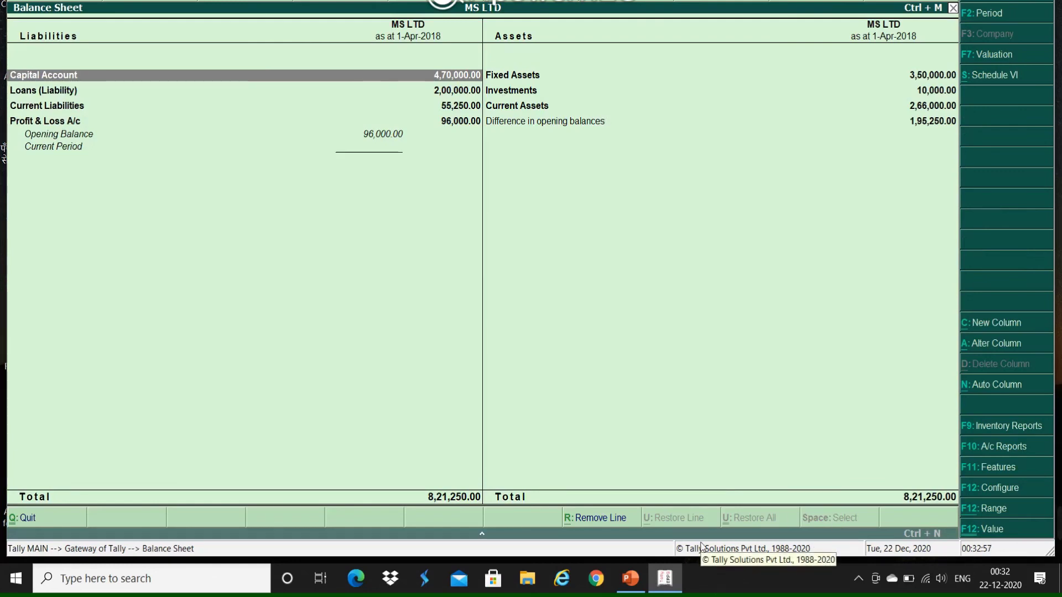
pyautogui.hotkey('alt', 'F1')
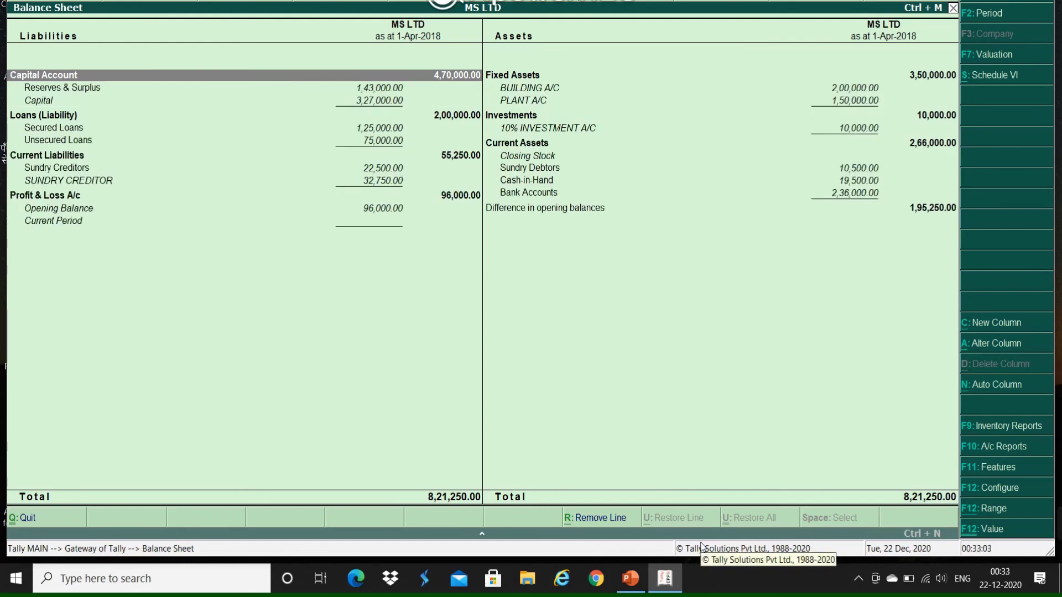
pyautogui.press('Escape')
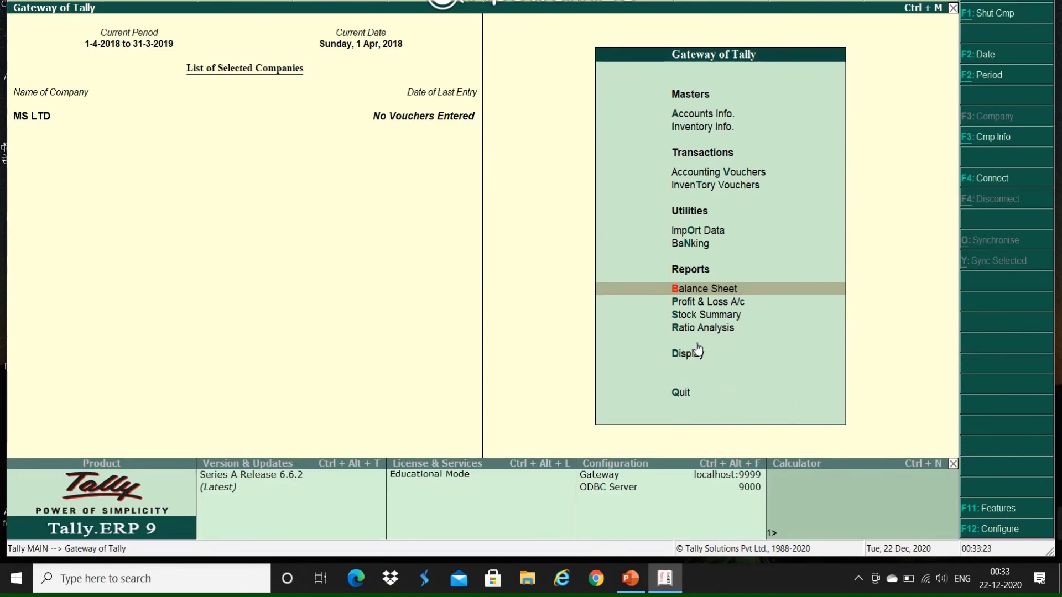
pyautogui.moveTo(953, 540)
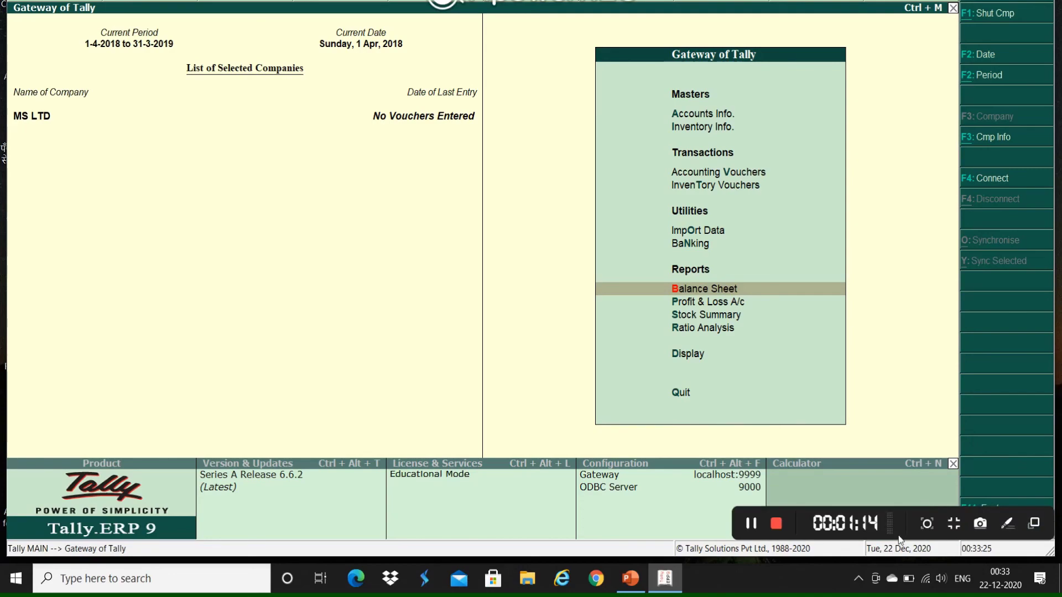